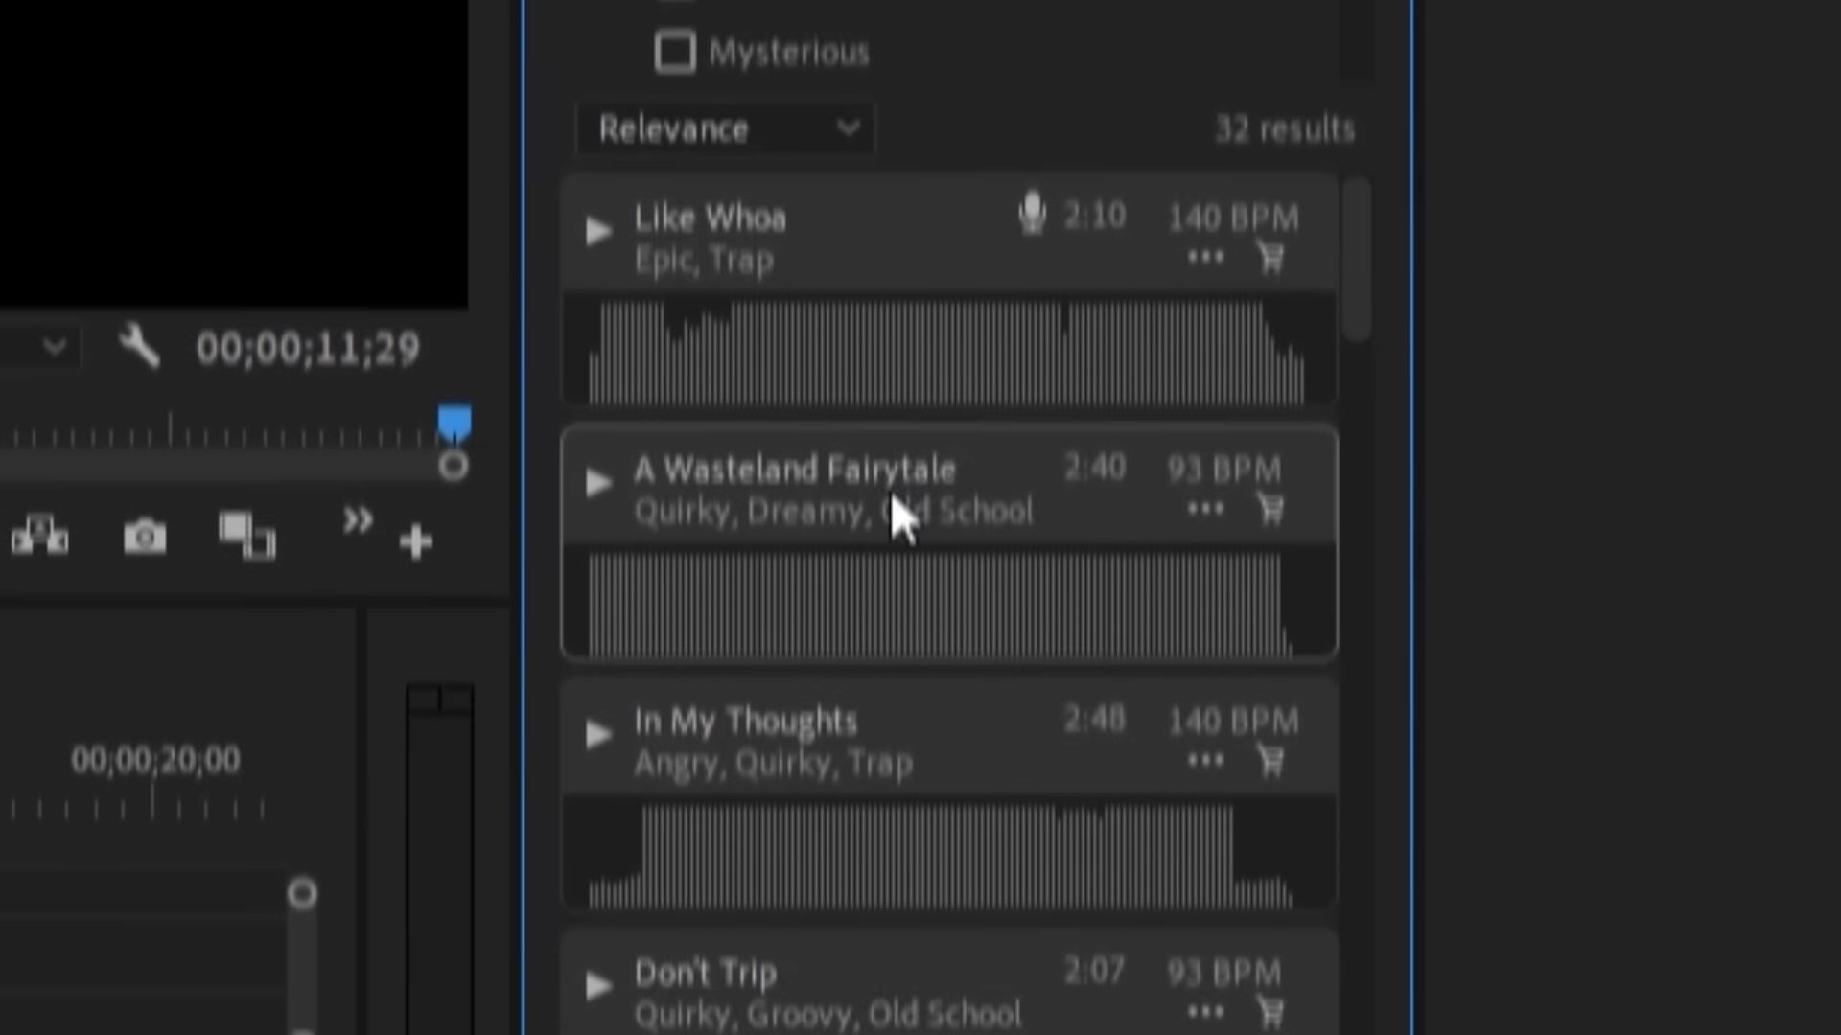
Search Adobe Stock's Templates section for 'fashion', bringing up 2,762 template results.
scroll(888, 534, down, 5)
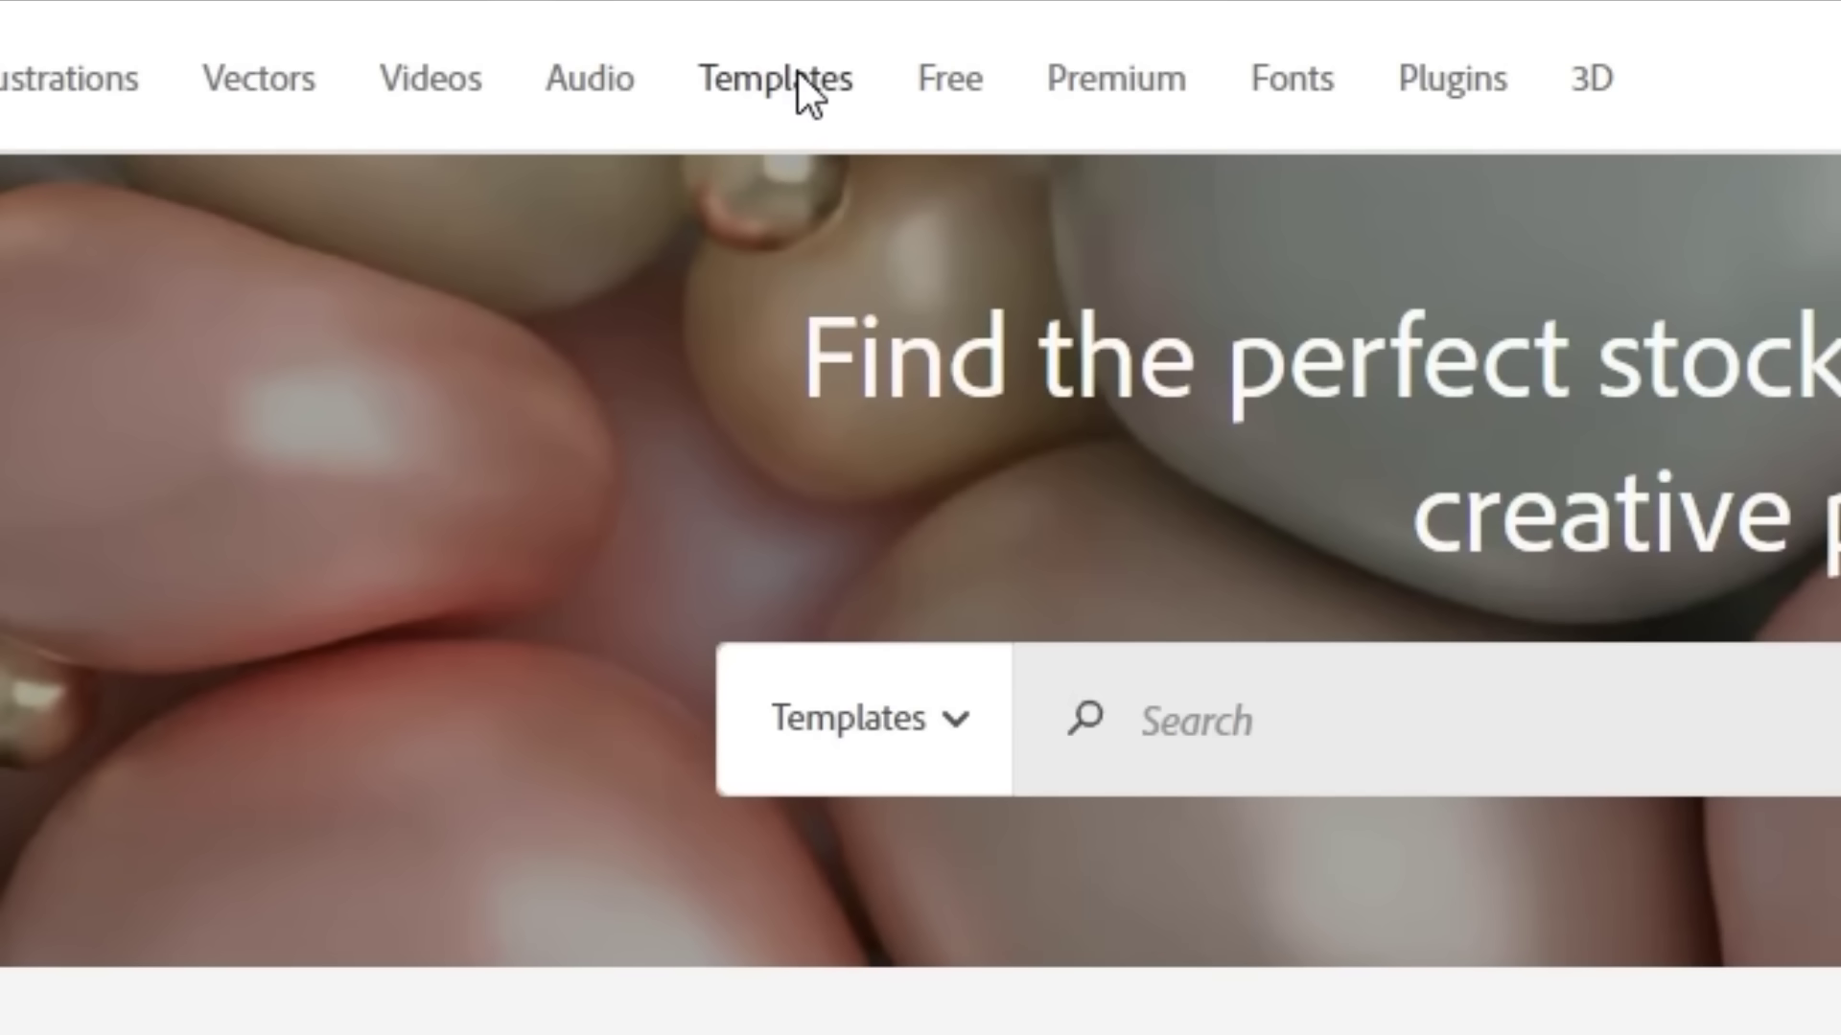
click(798, 75)
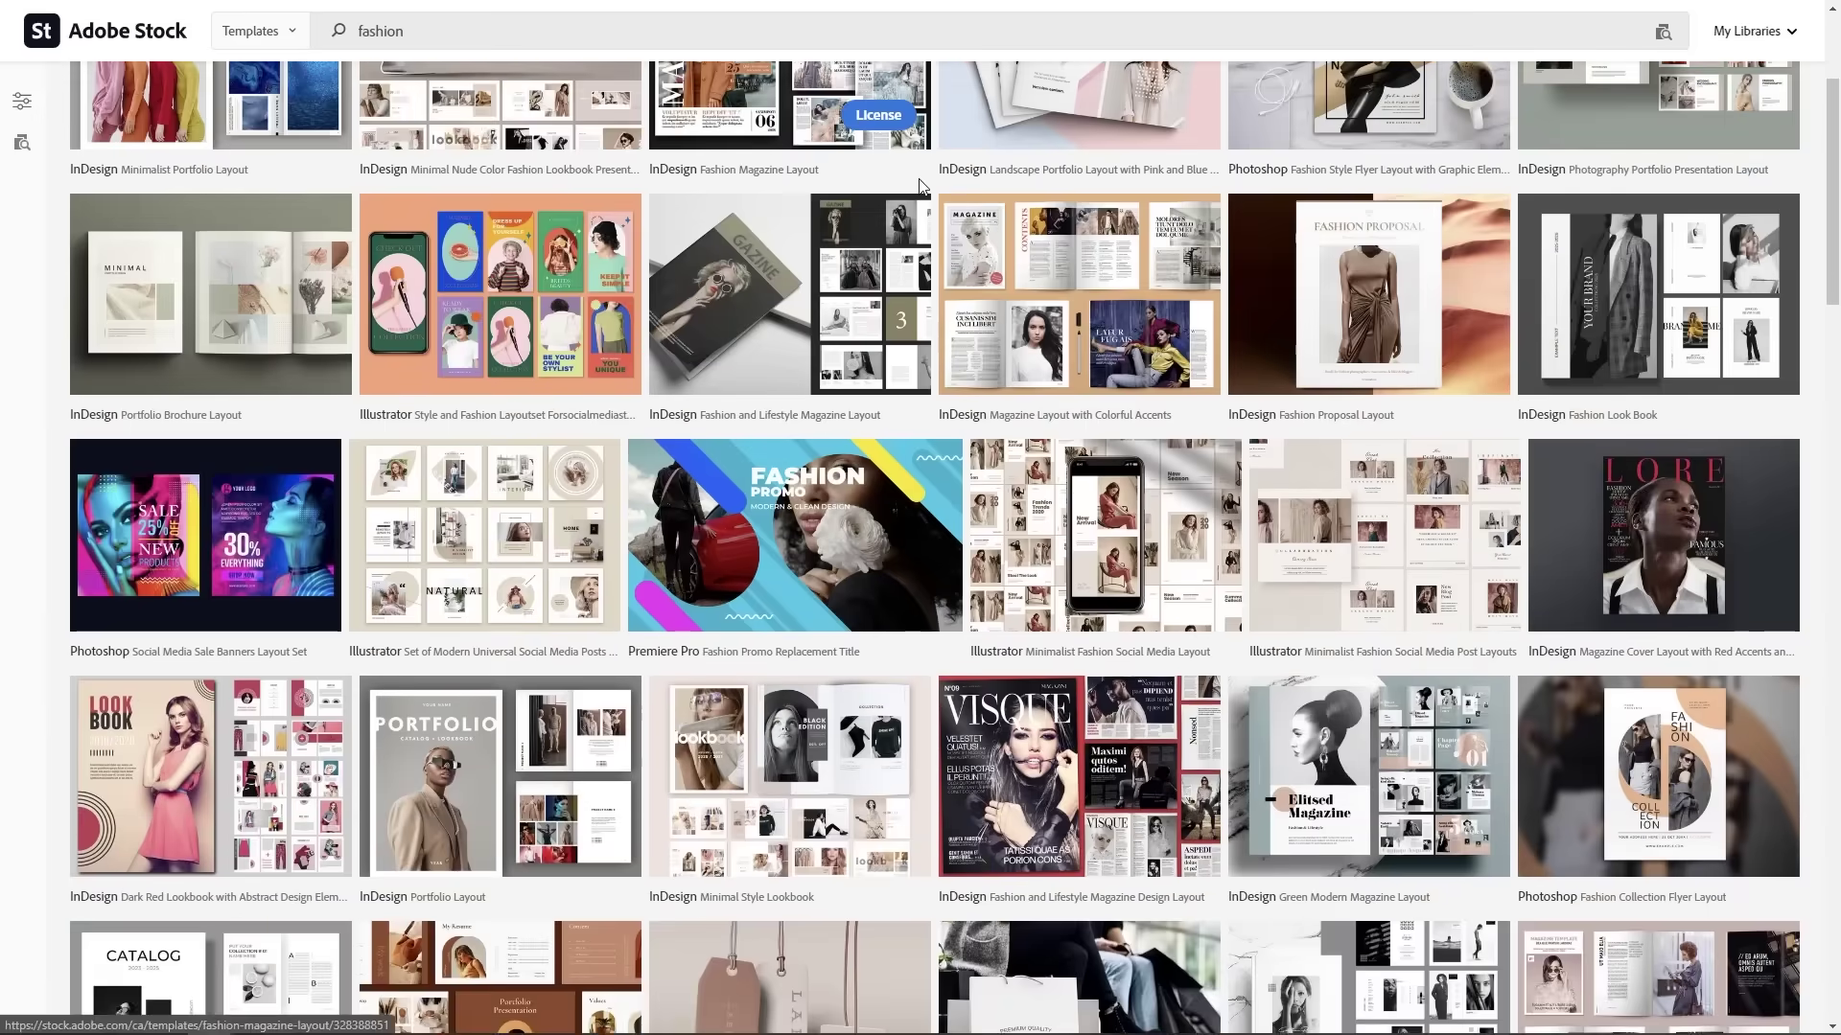
scroll(920, 187, down, 3)
scroll(921, 187, up, 4)
scroll(920, 187, up, 2)
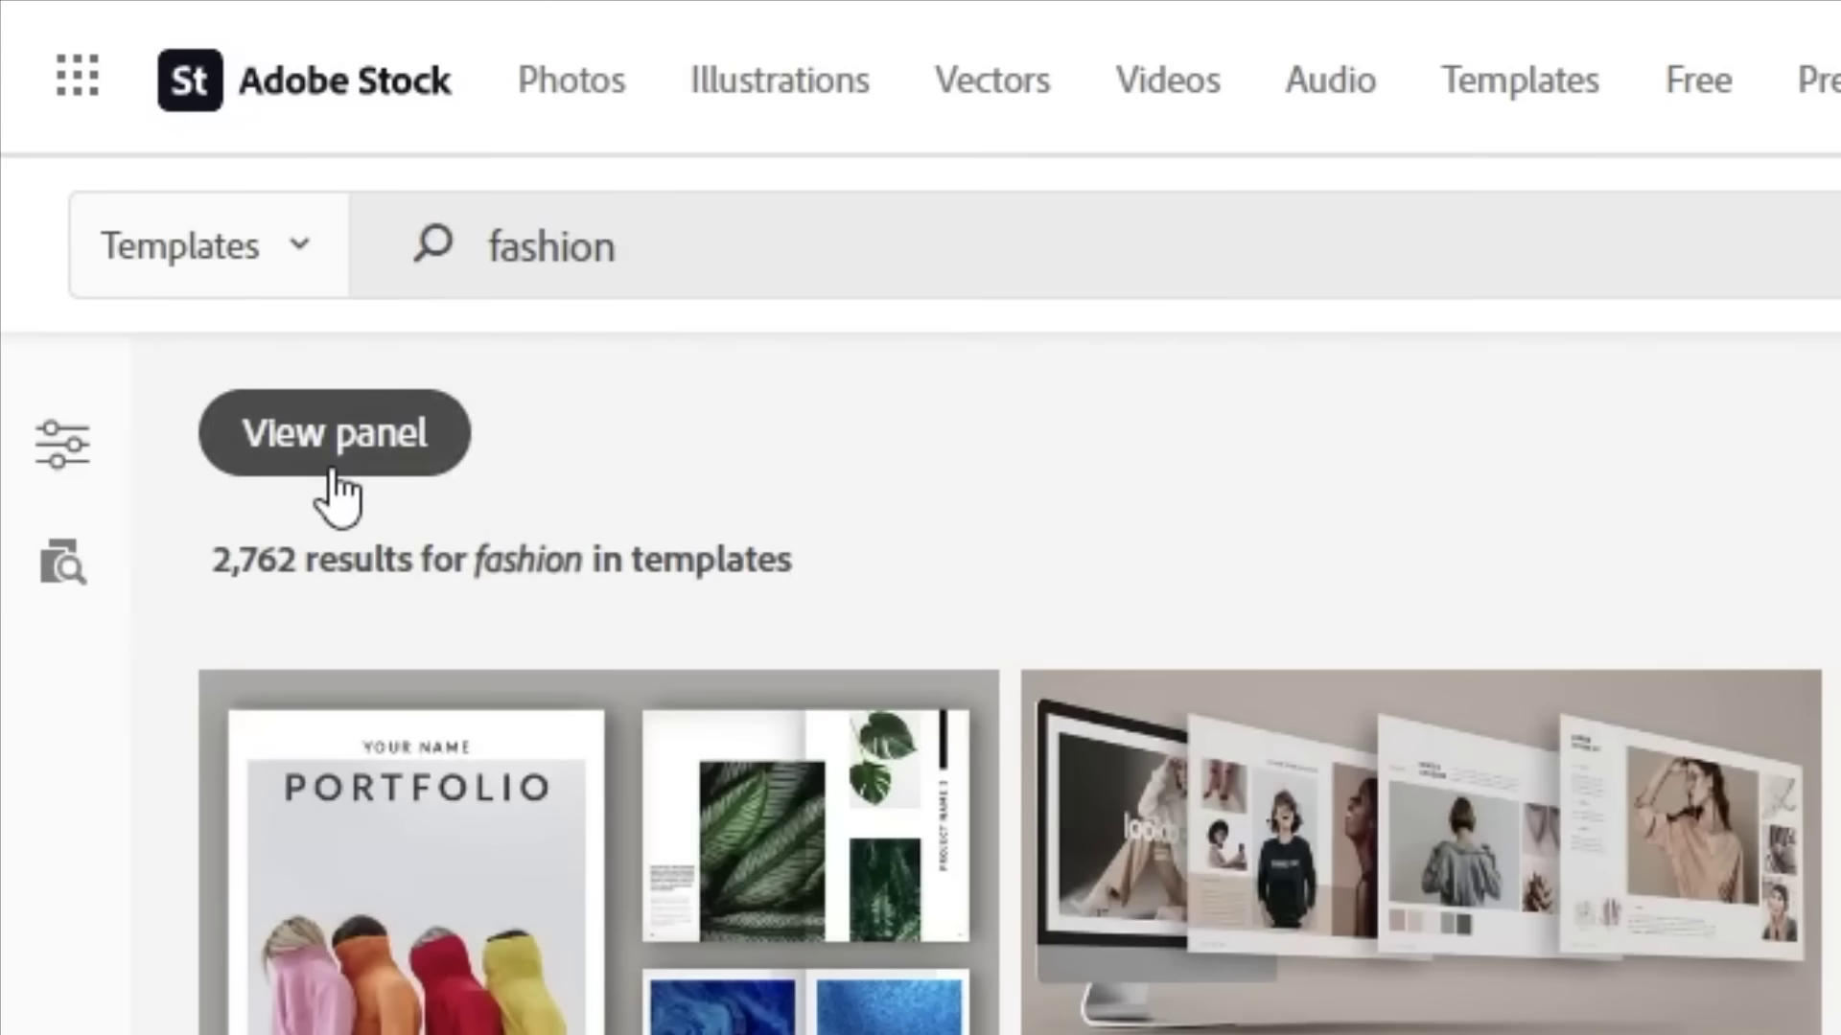
Filter the fashion templates to Premiere Pro and download the Pitch Deck Presentation Titles template.
click(334, 474)
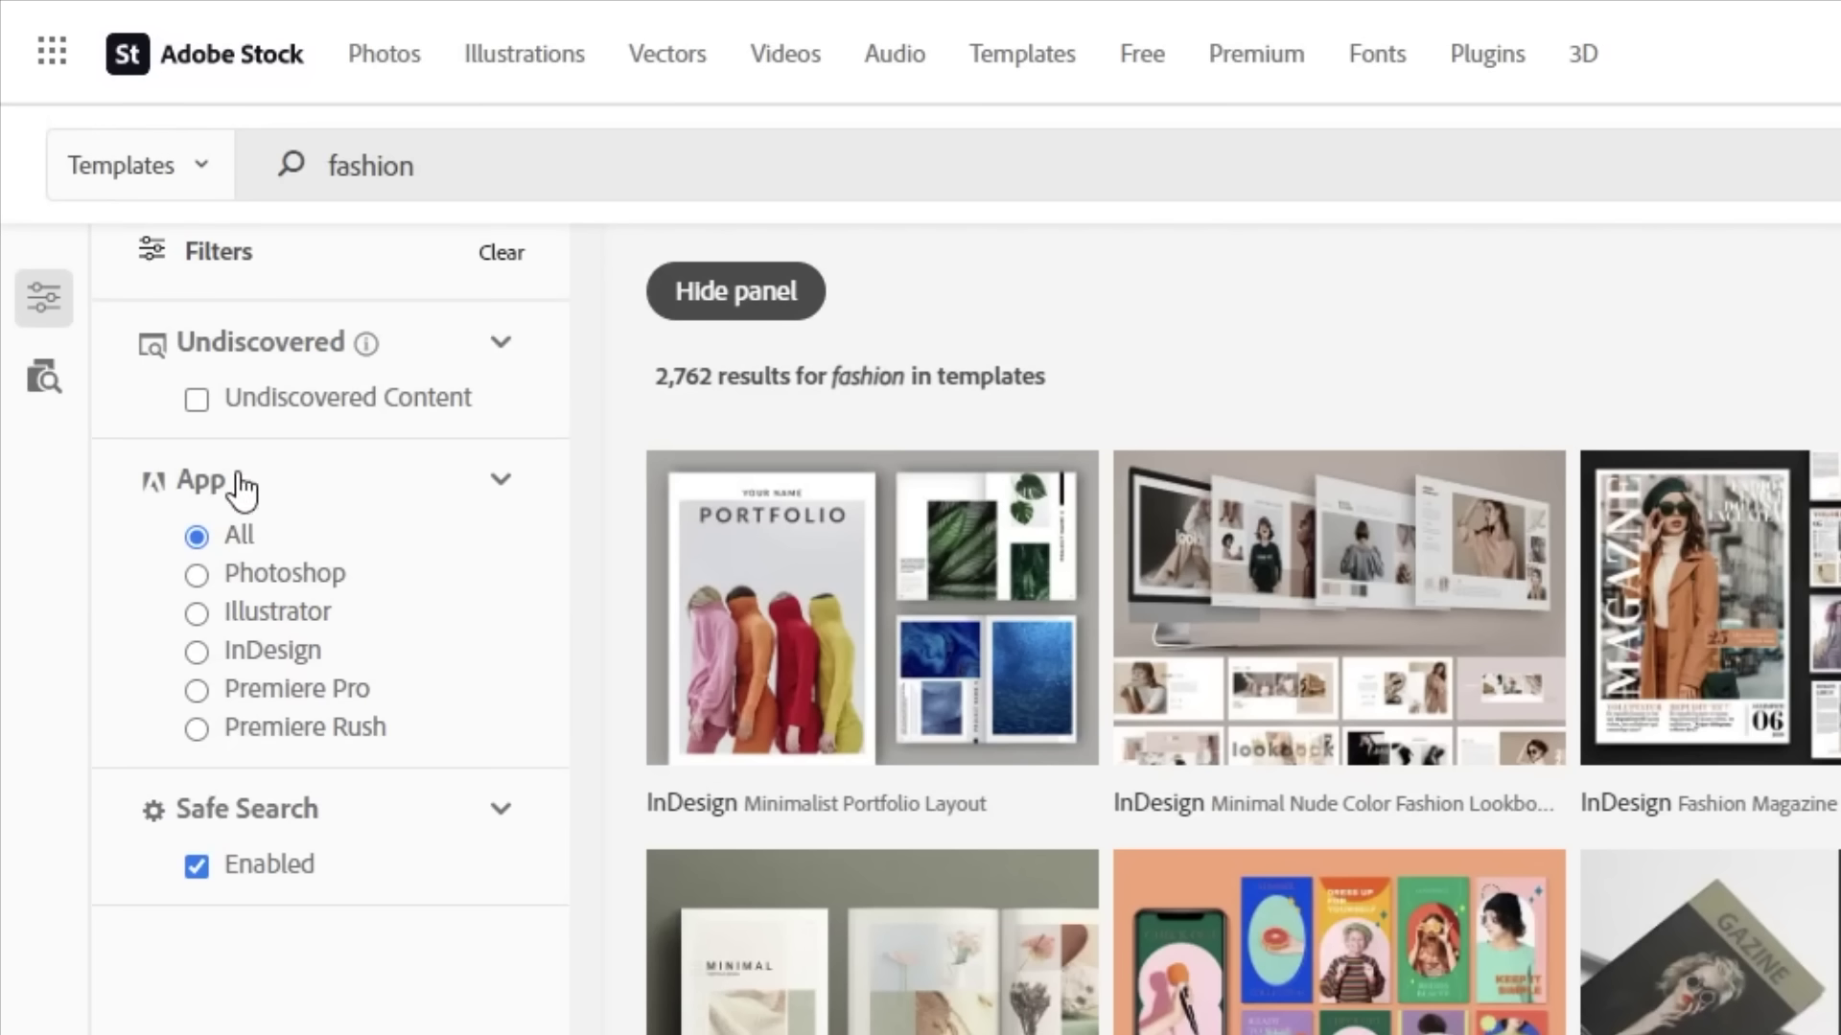
click(245, 698)
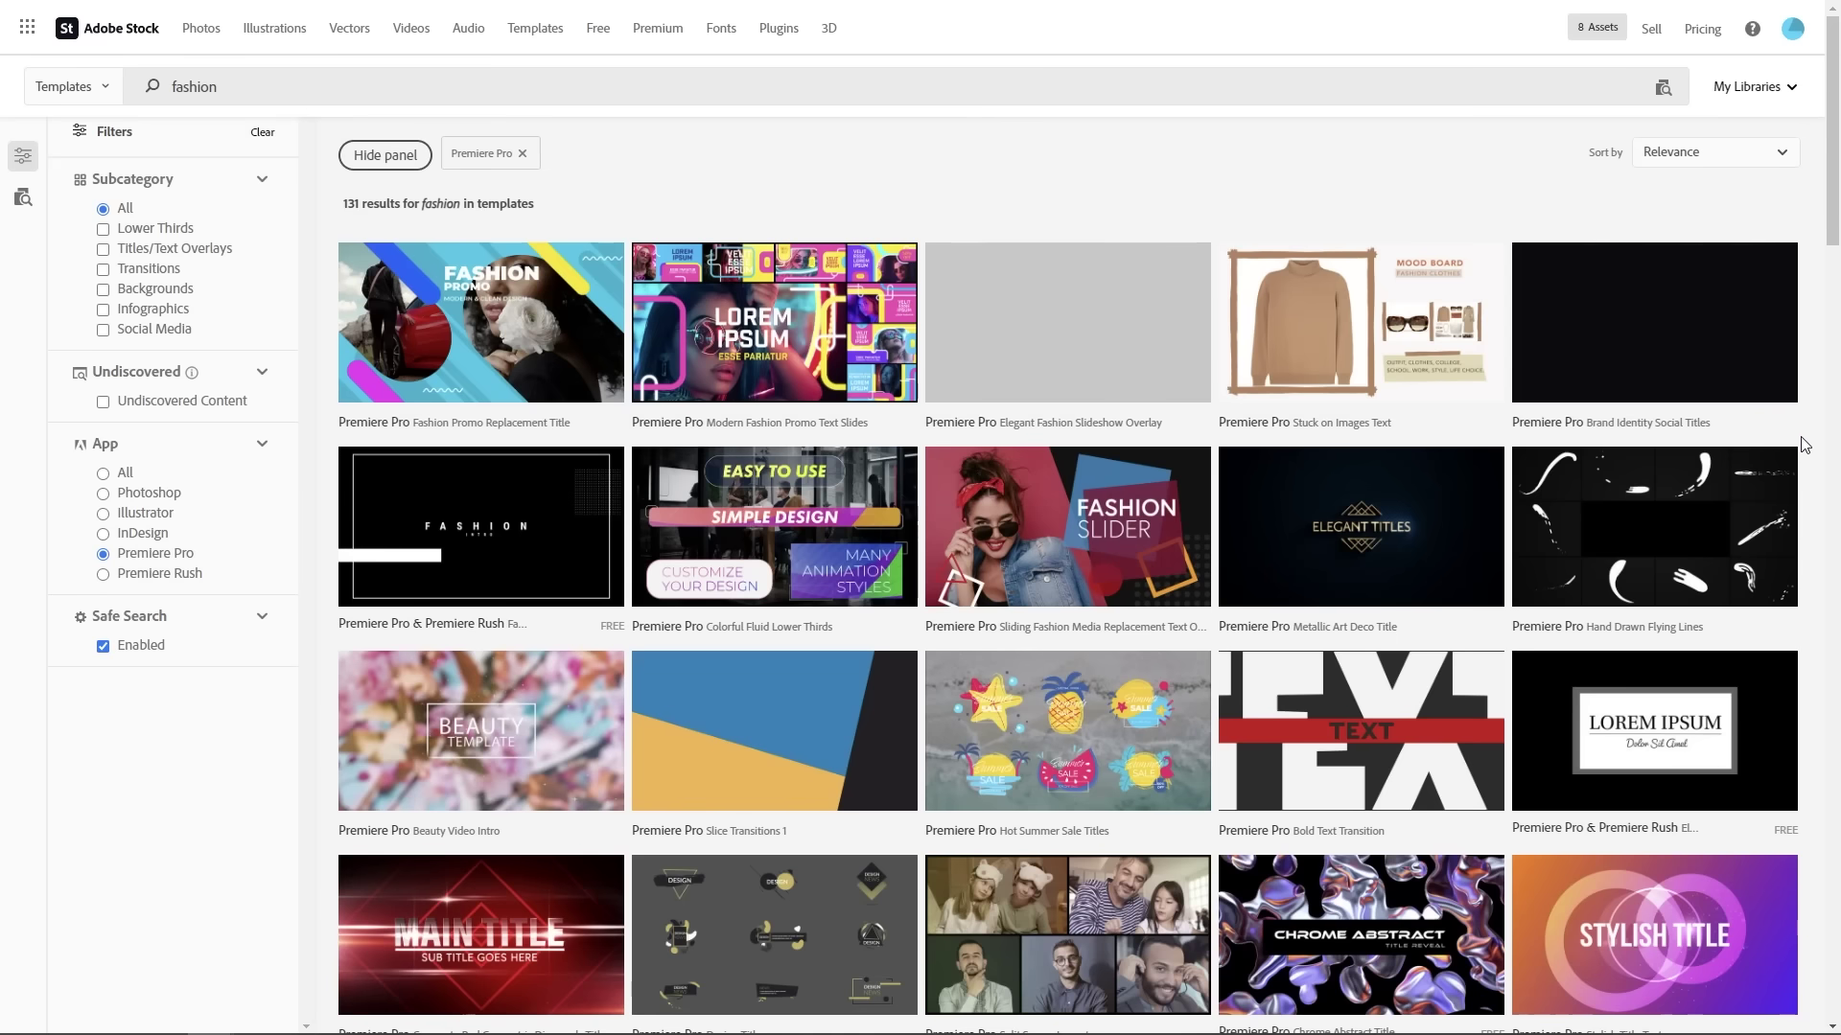
scroll(1803, 446, down, 5)
scroll(1804, 445, down, 15)
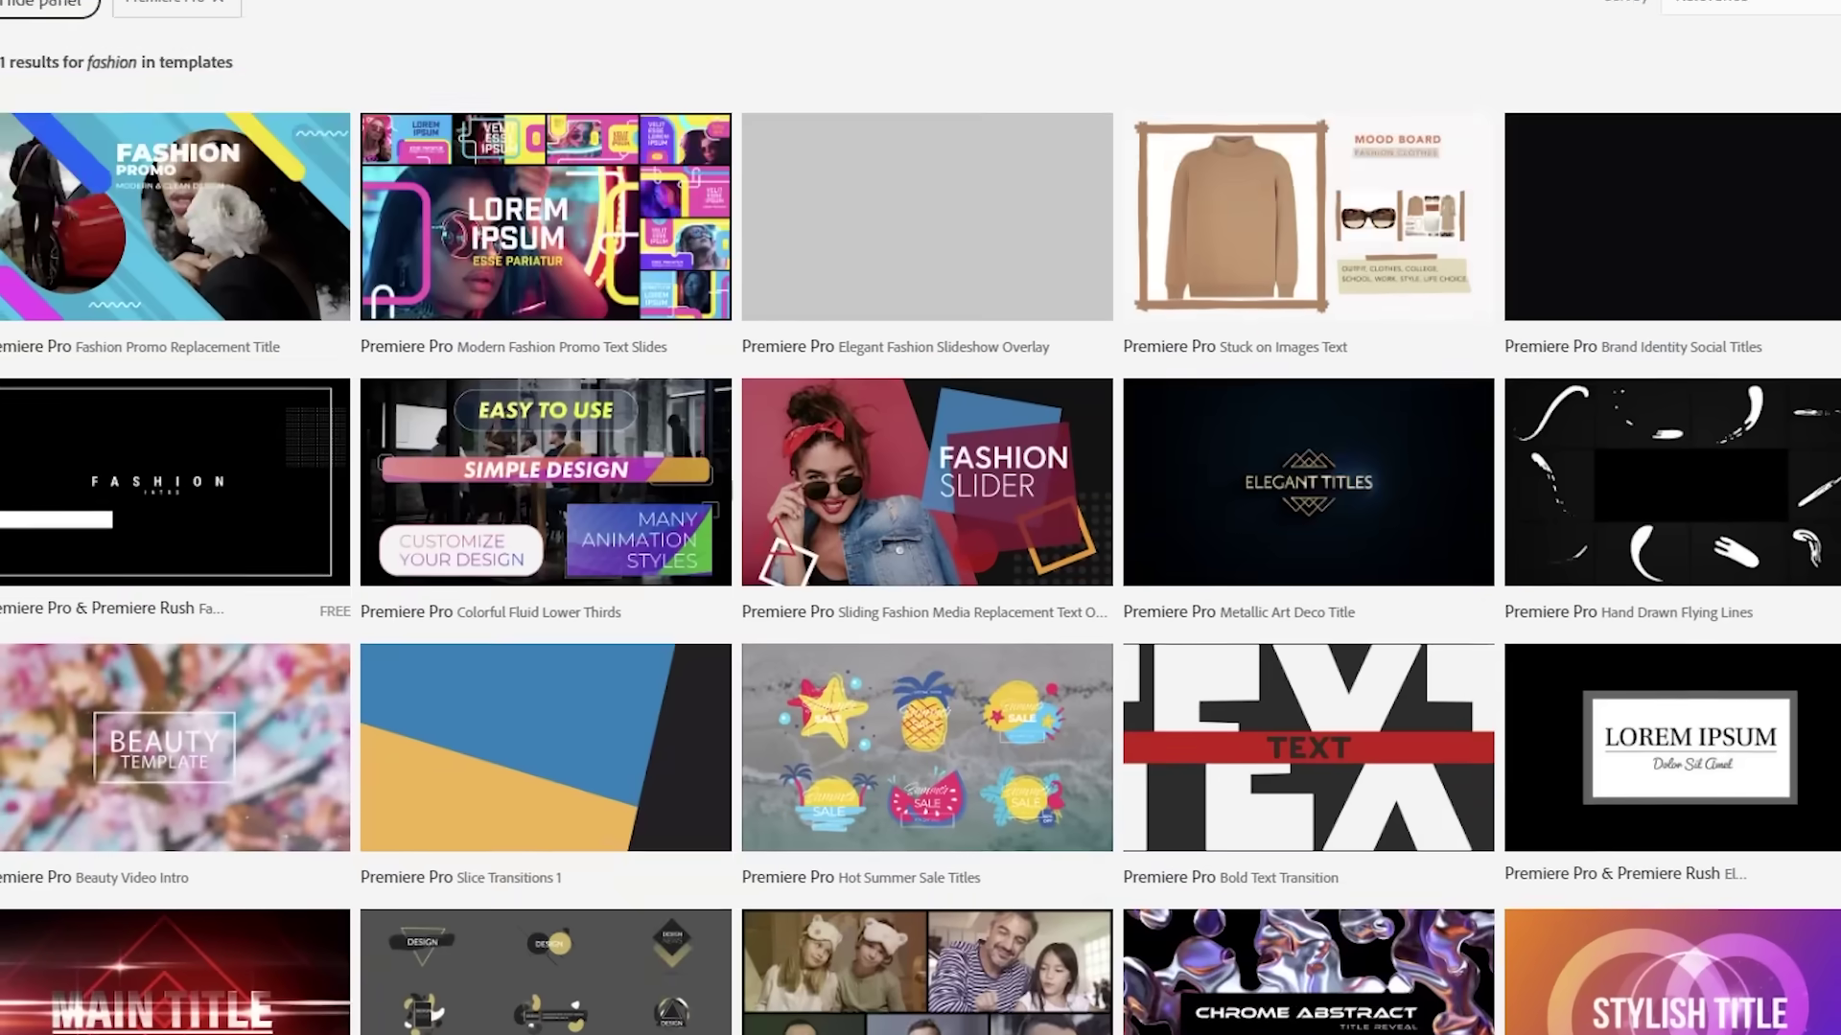
scroll(921, 518, down, 8)
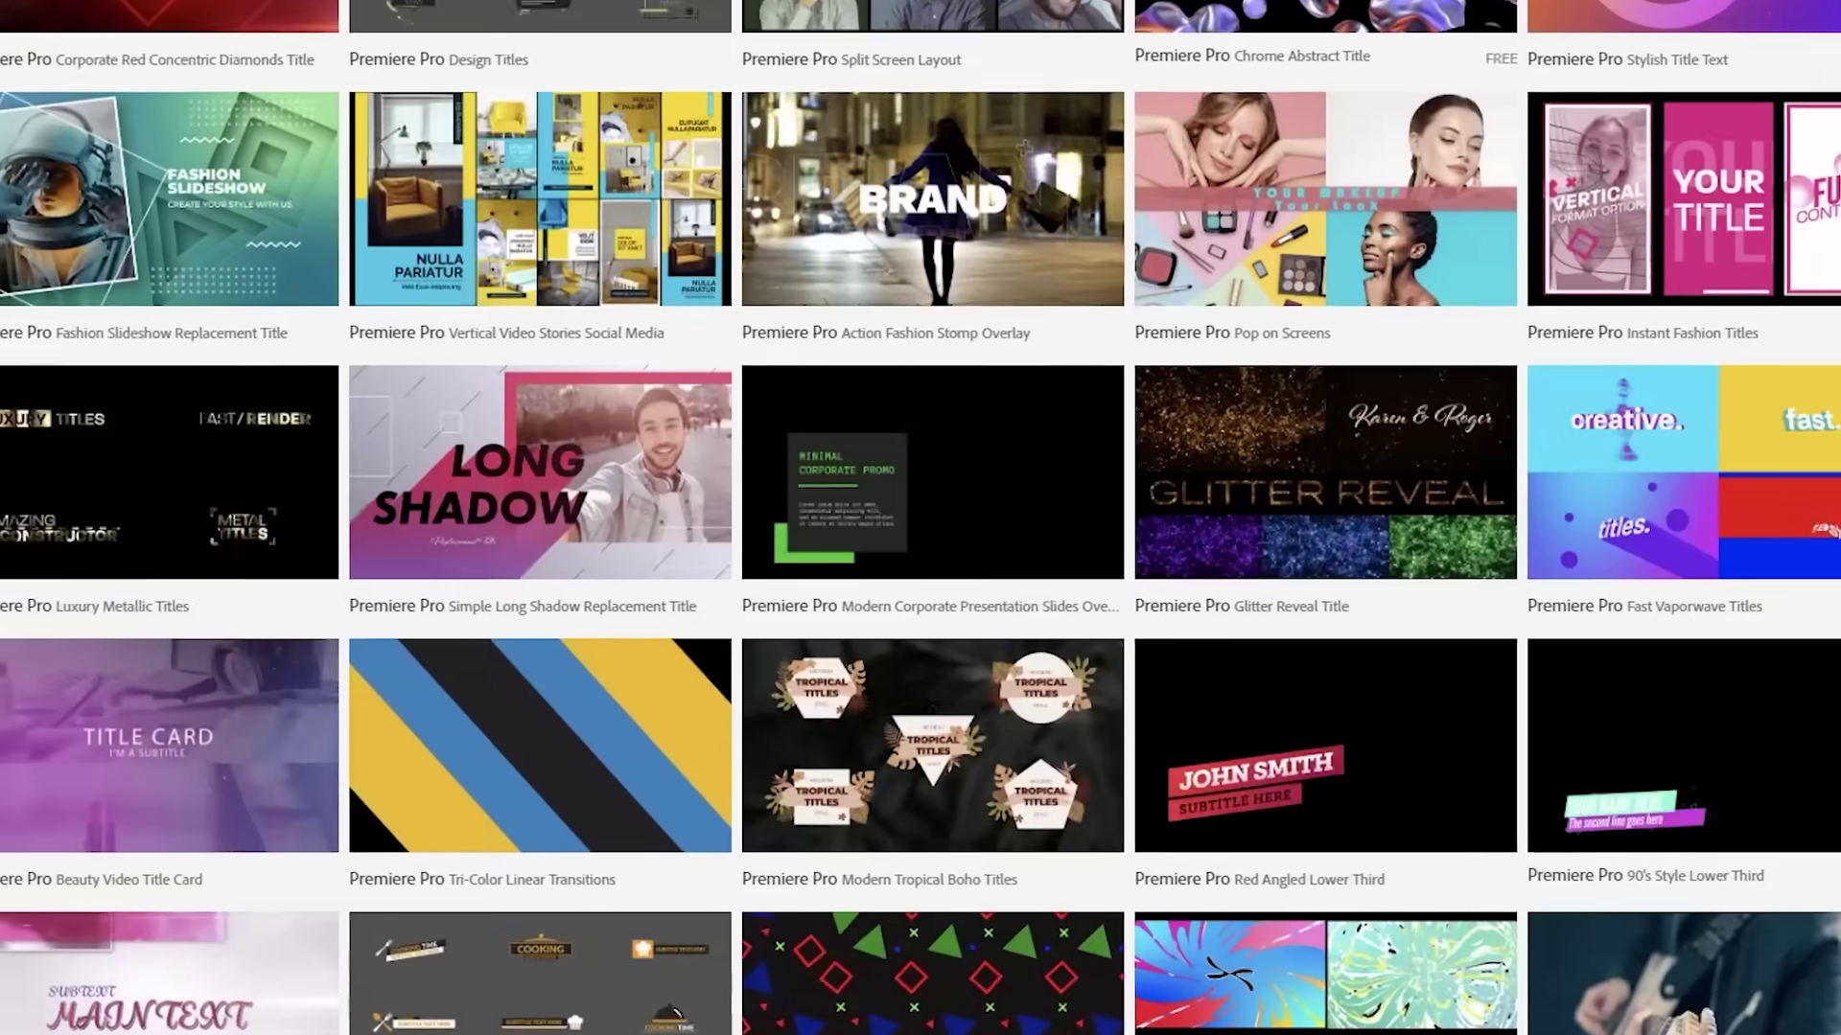
scroll(921, 517, down, 12)
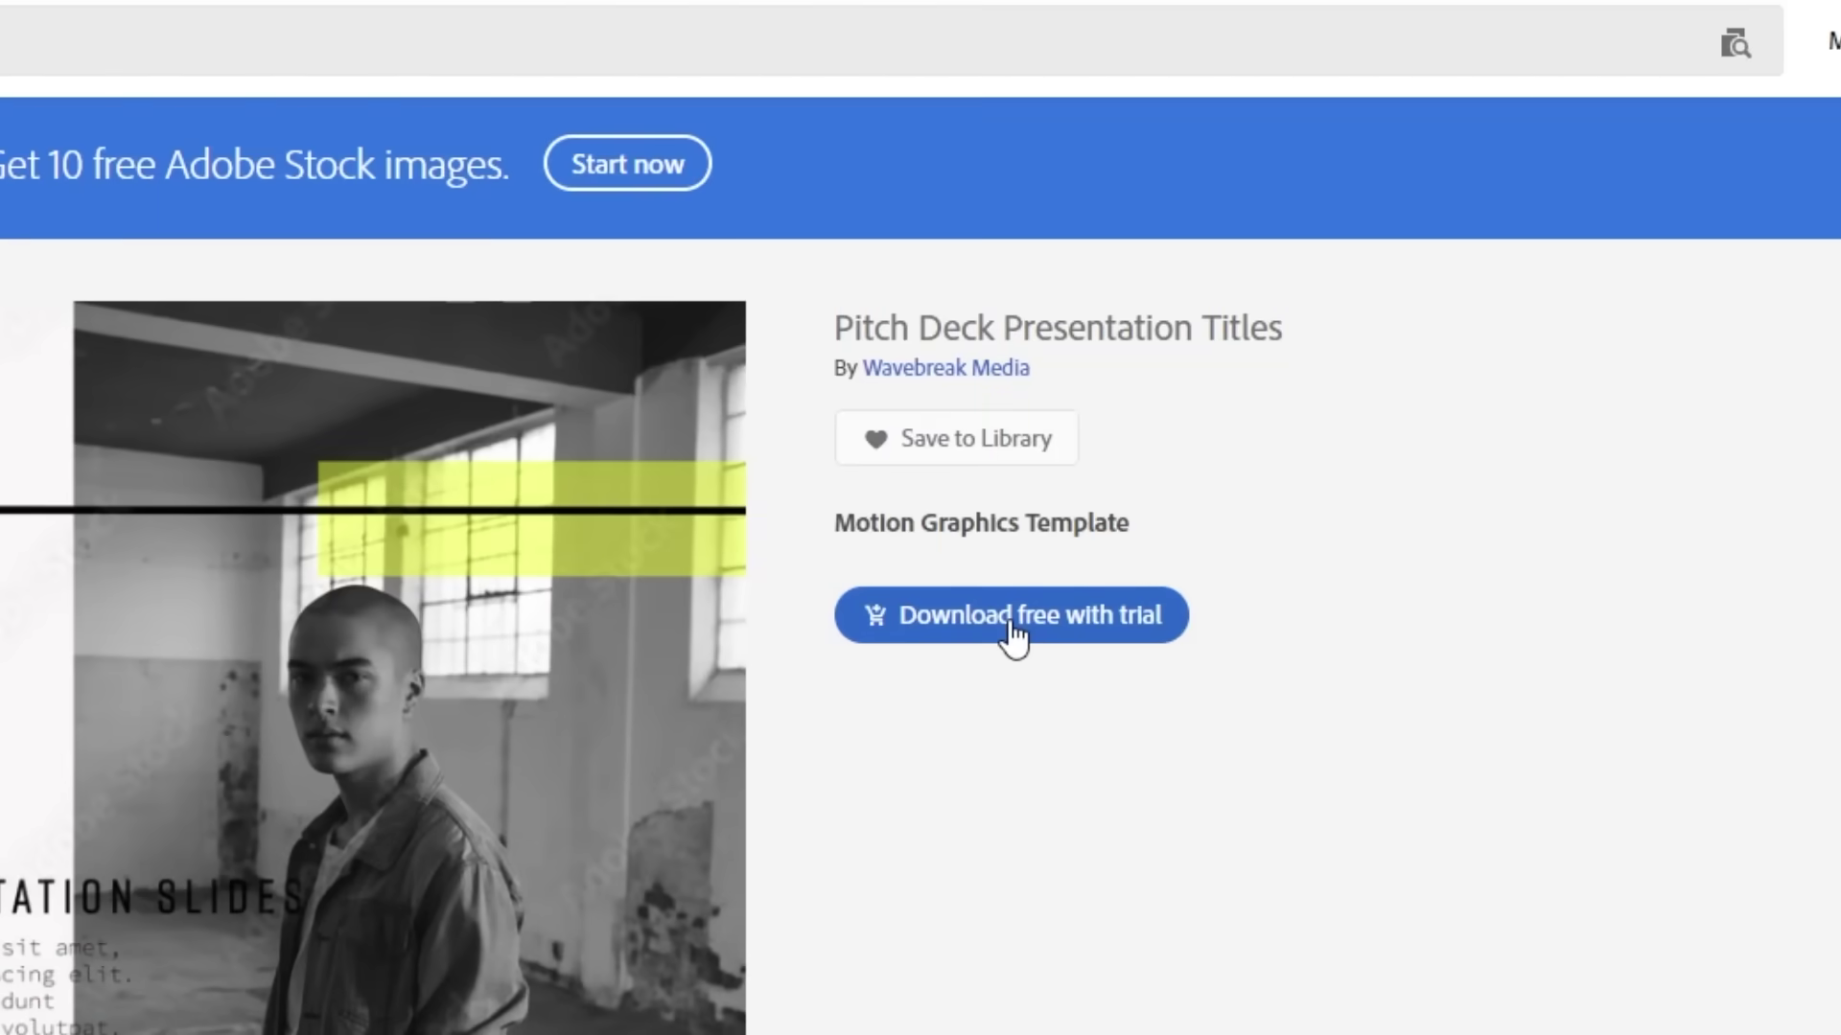
click(1275, 399)
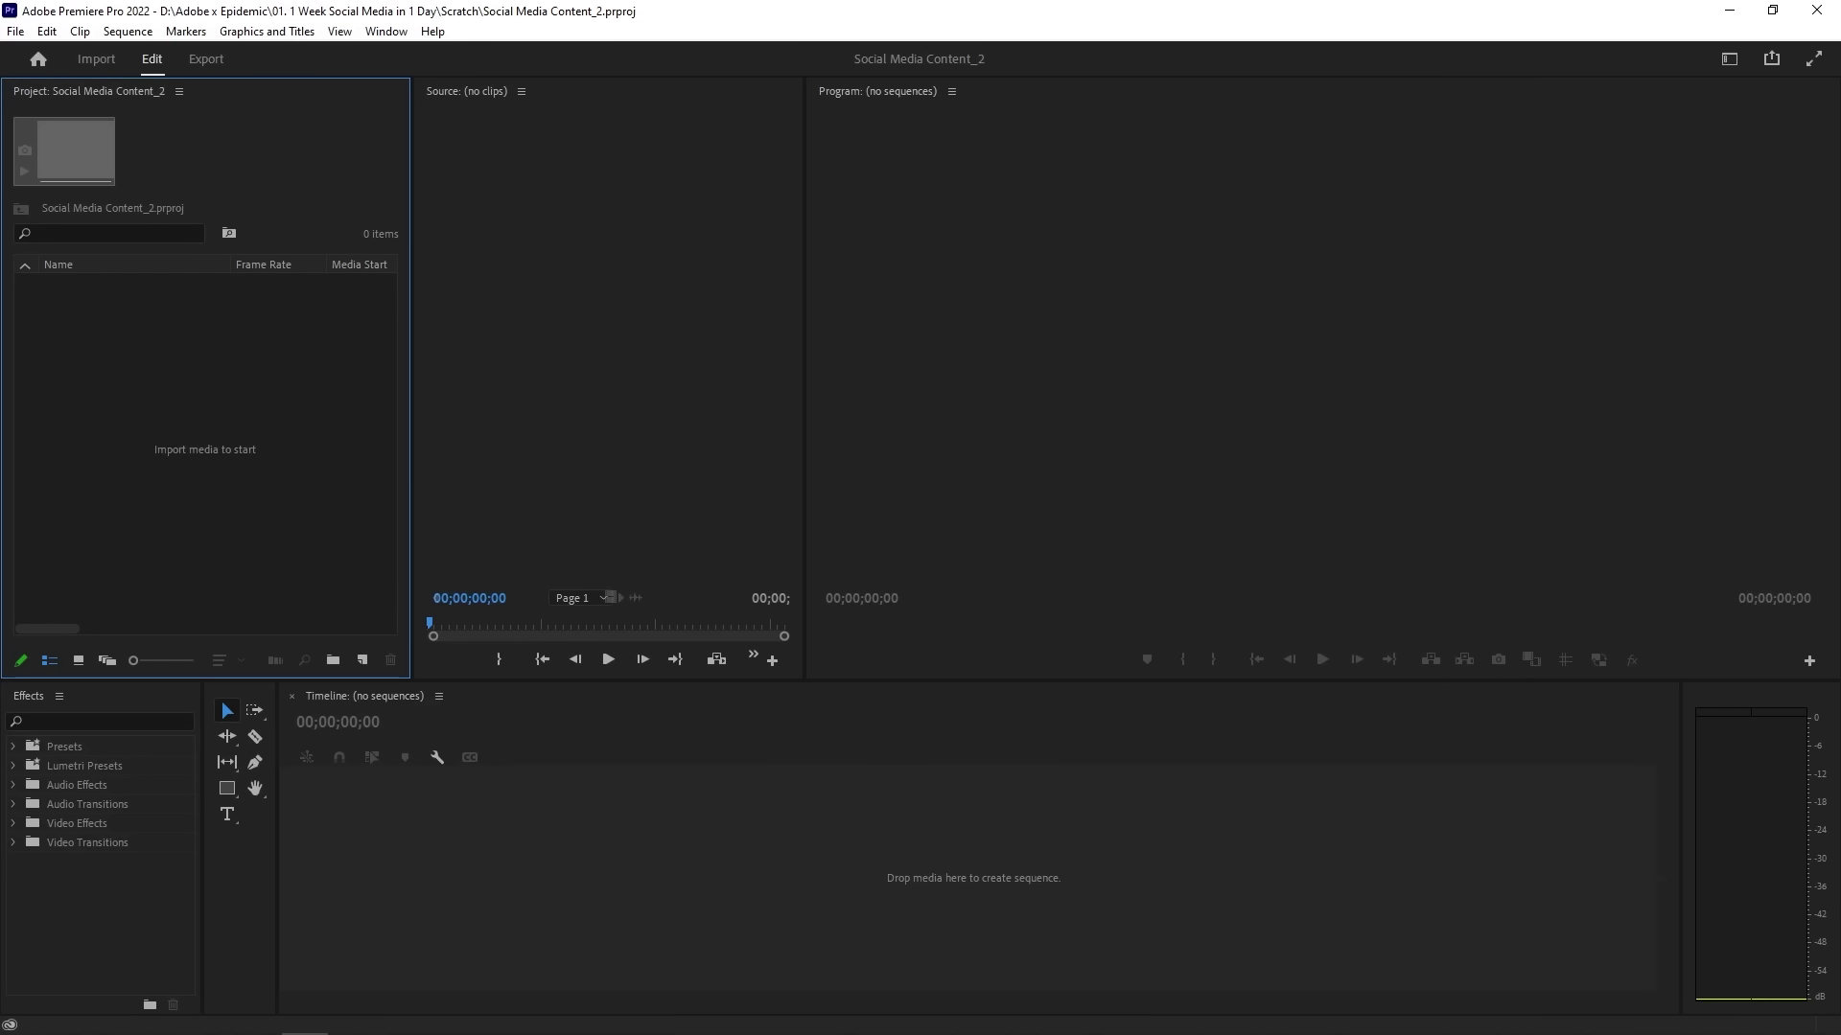
Create Sequence 08 with Custom editing mode and a 1080 × 1080 frame size.
click(362, 659)
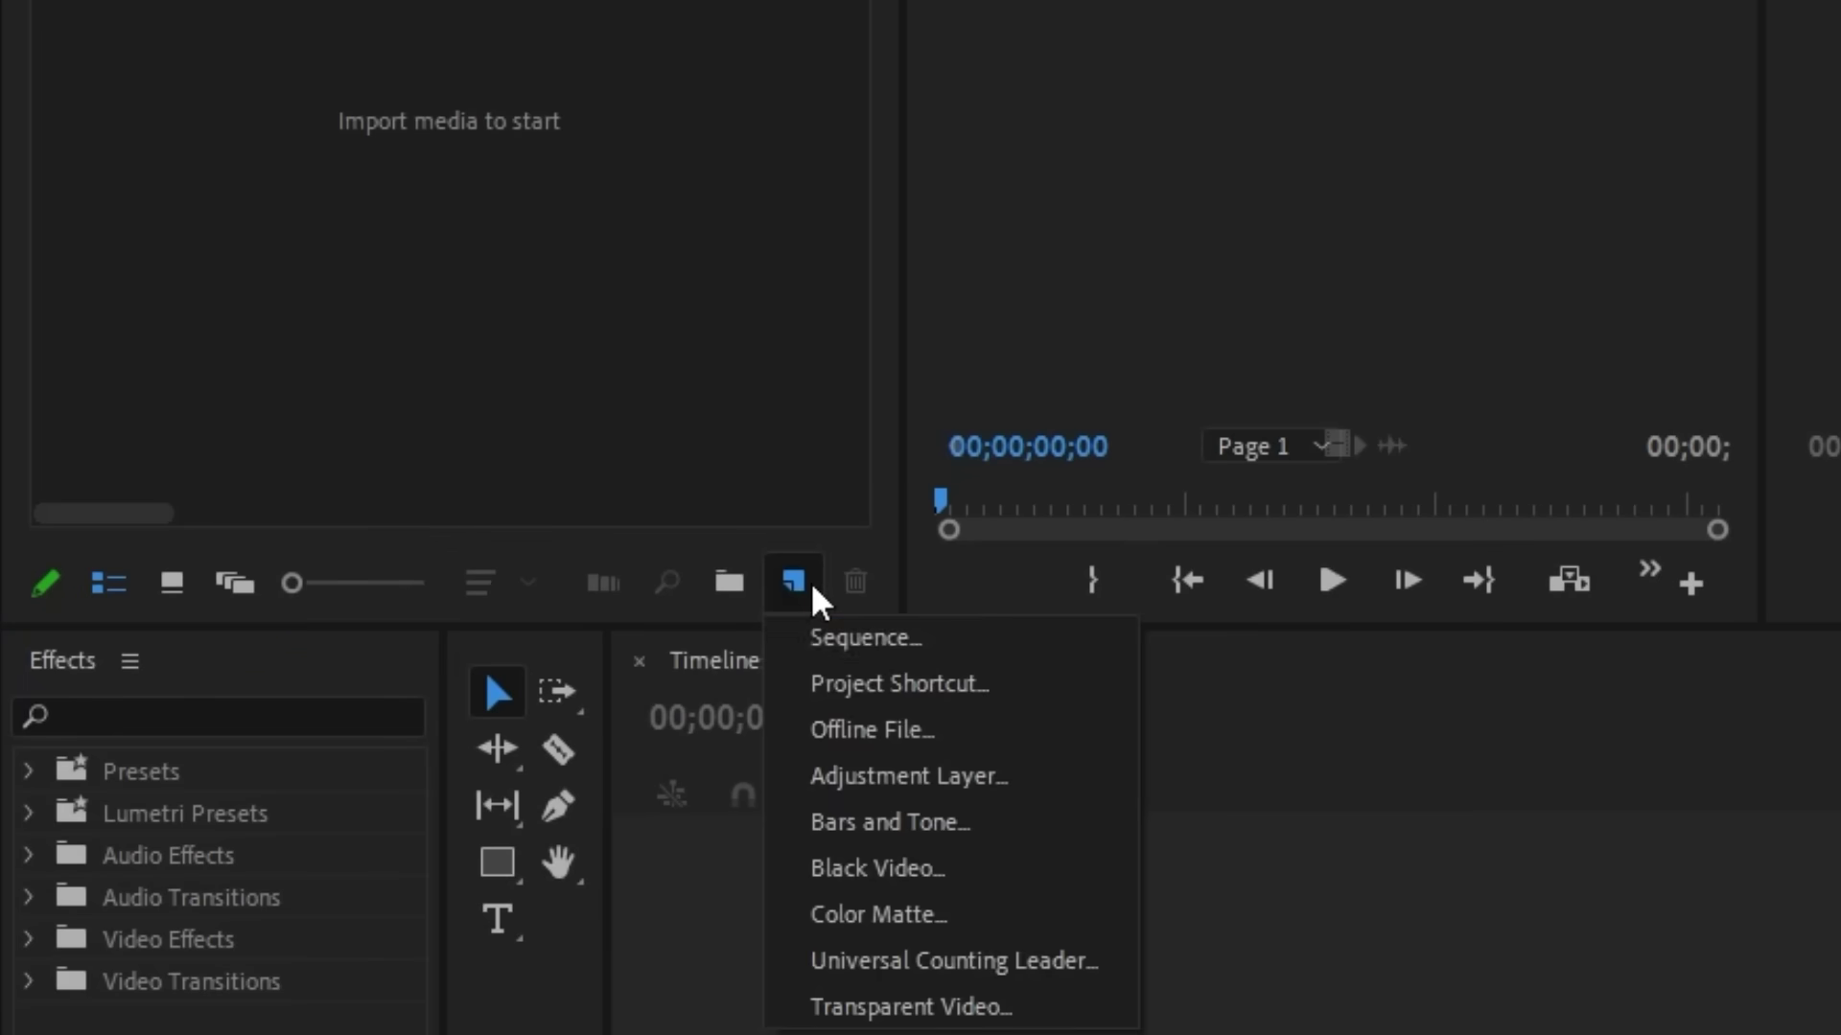
click(868, 650)
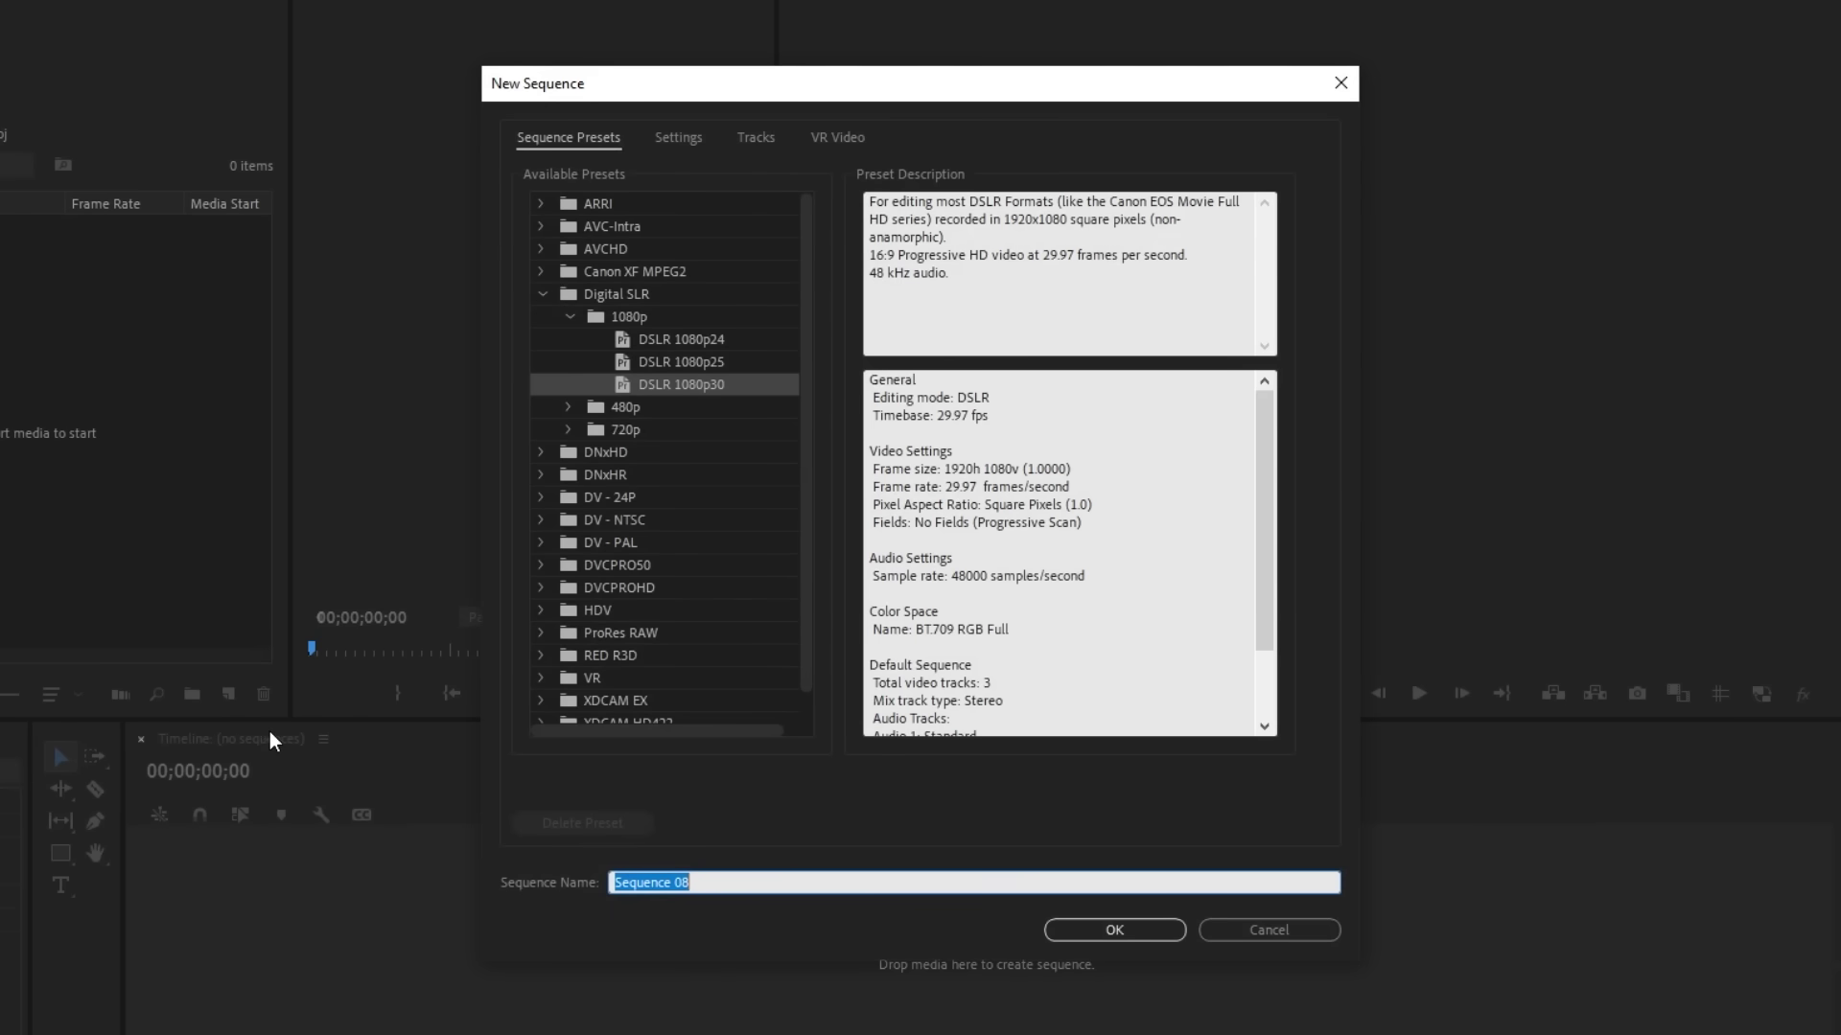
click(671, 139)
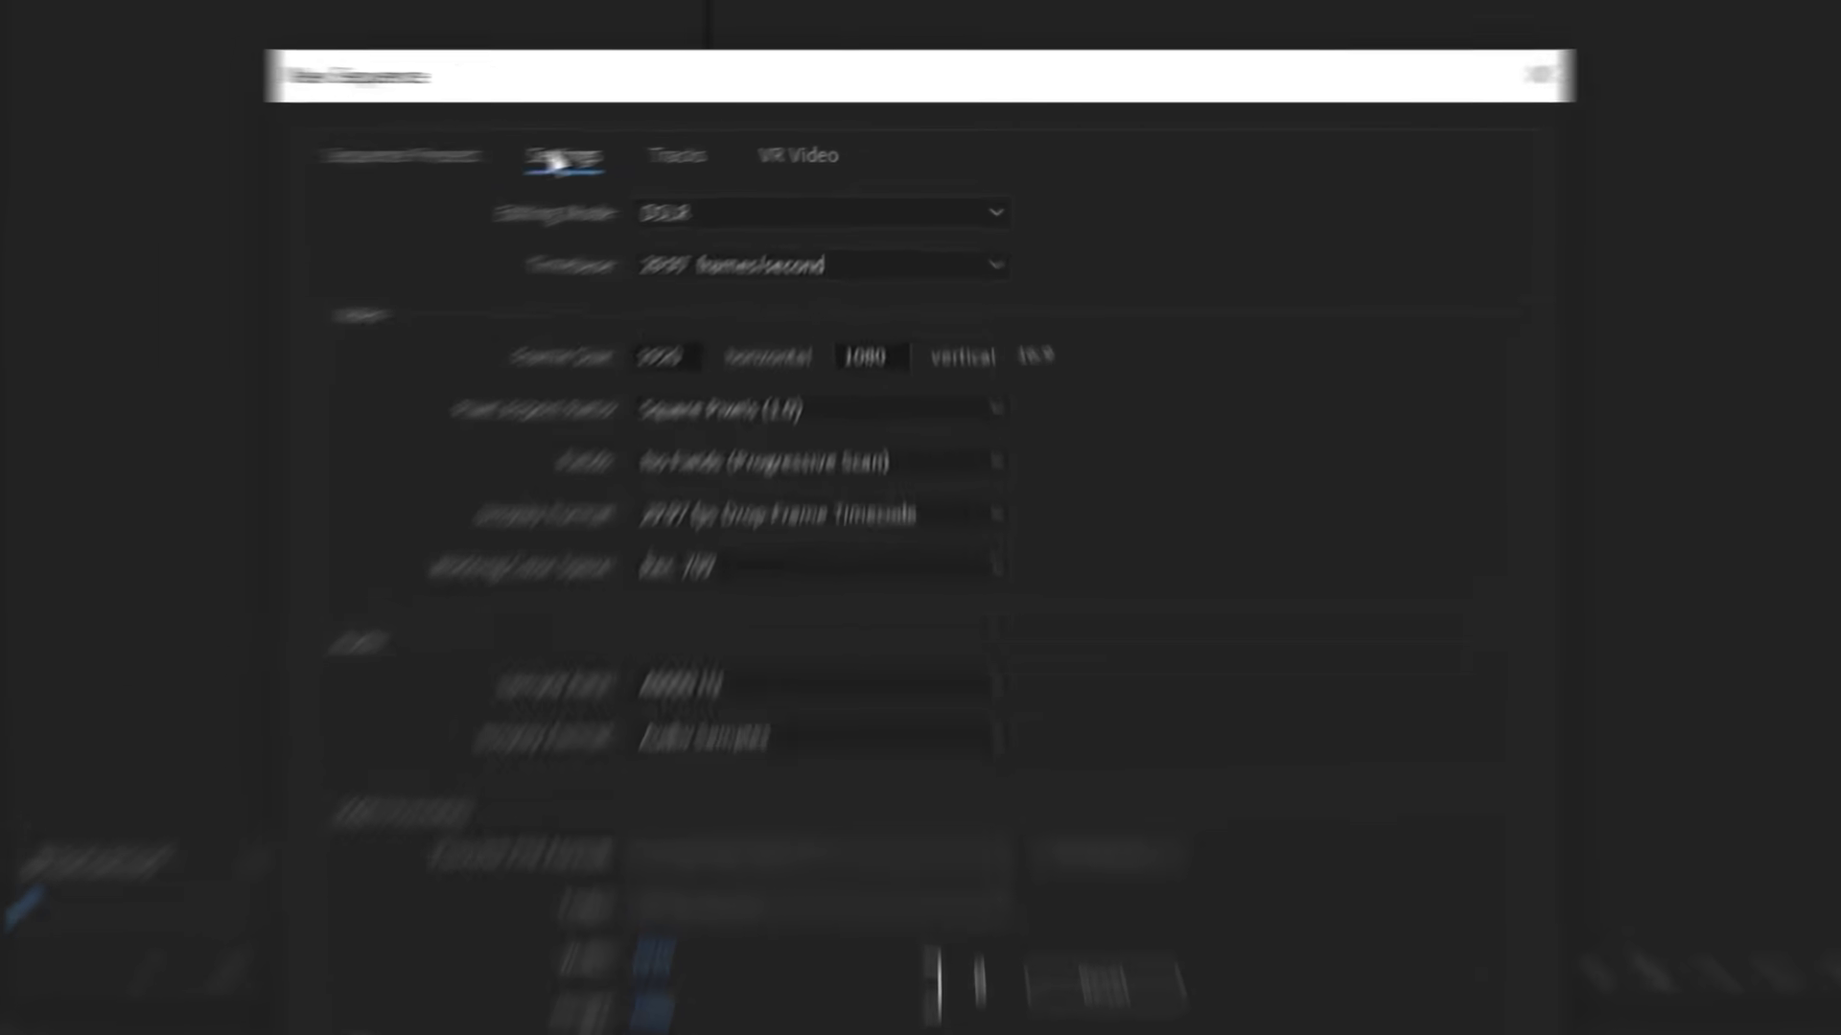
click(740, 174)
scroll(669, 268, up, 4)
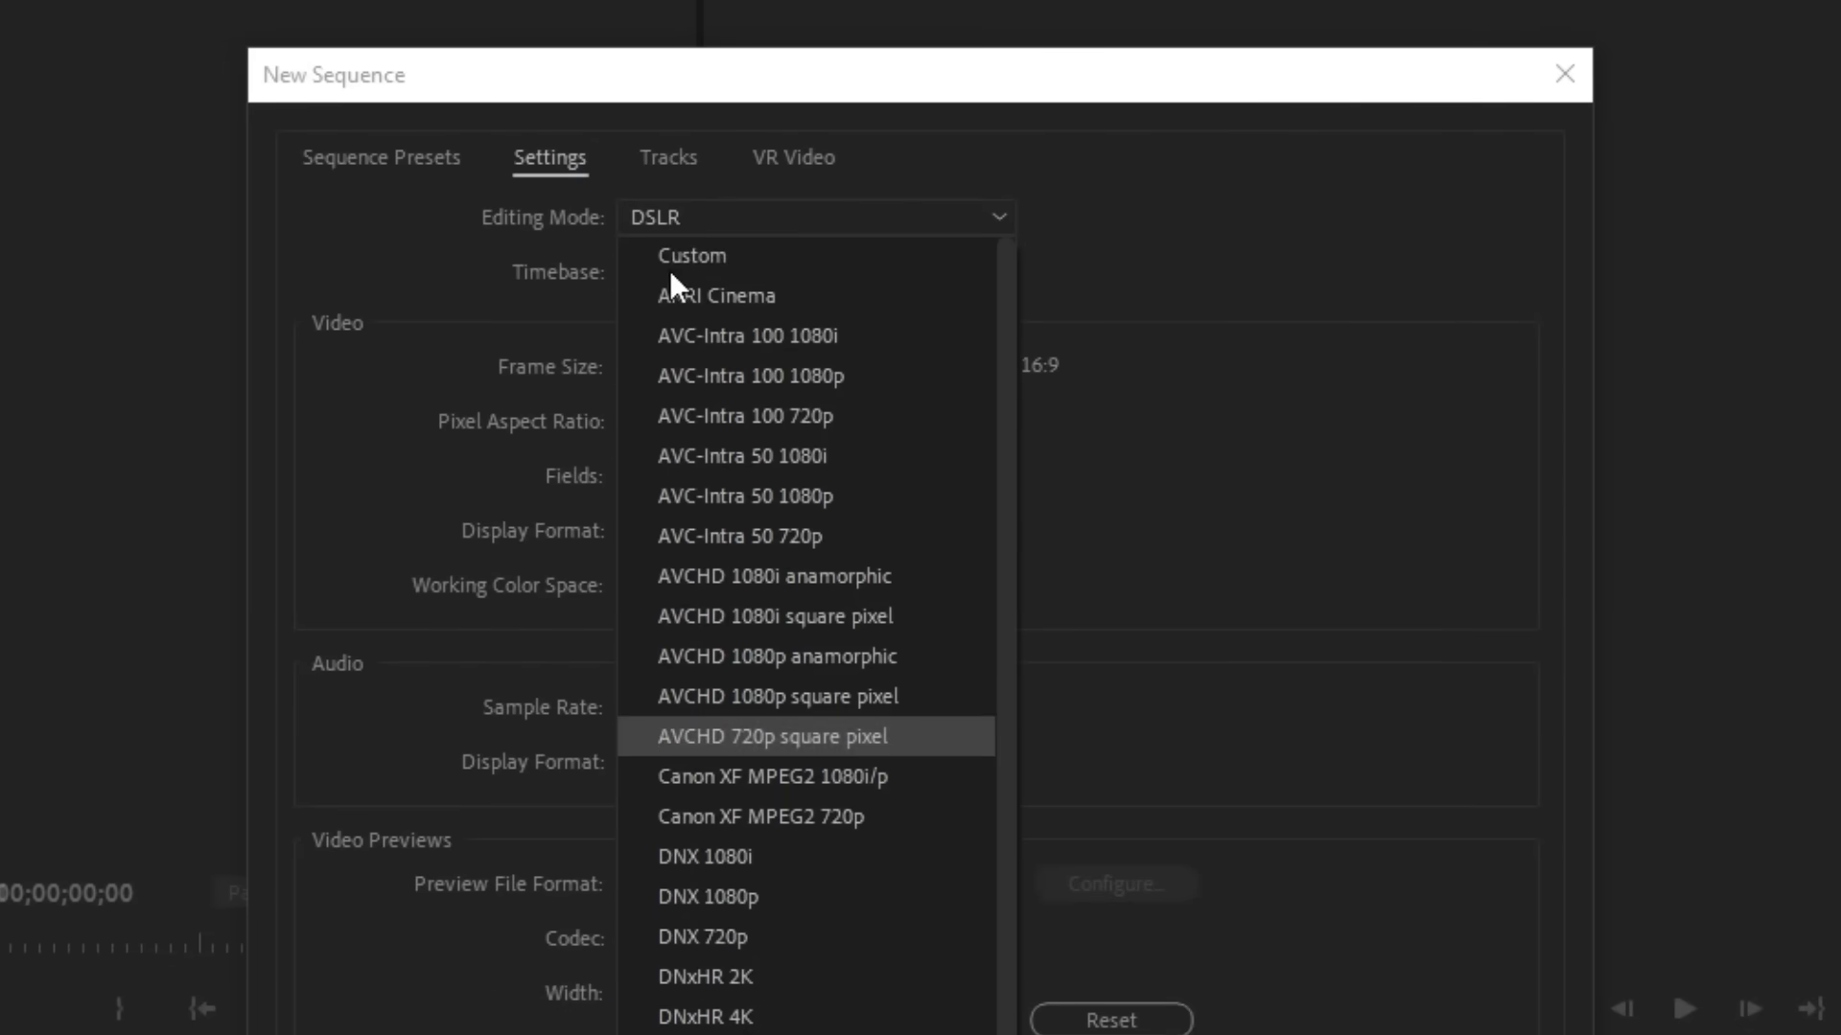
click(671, 255)
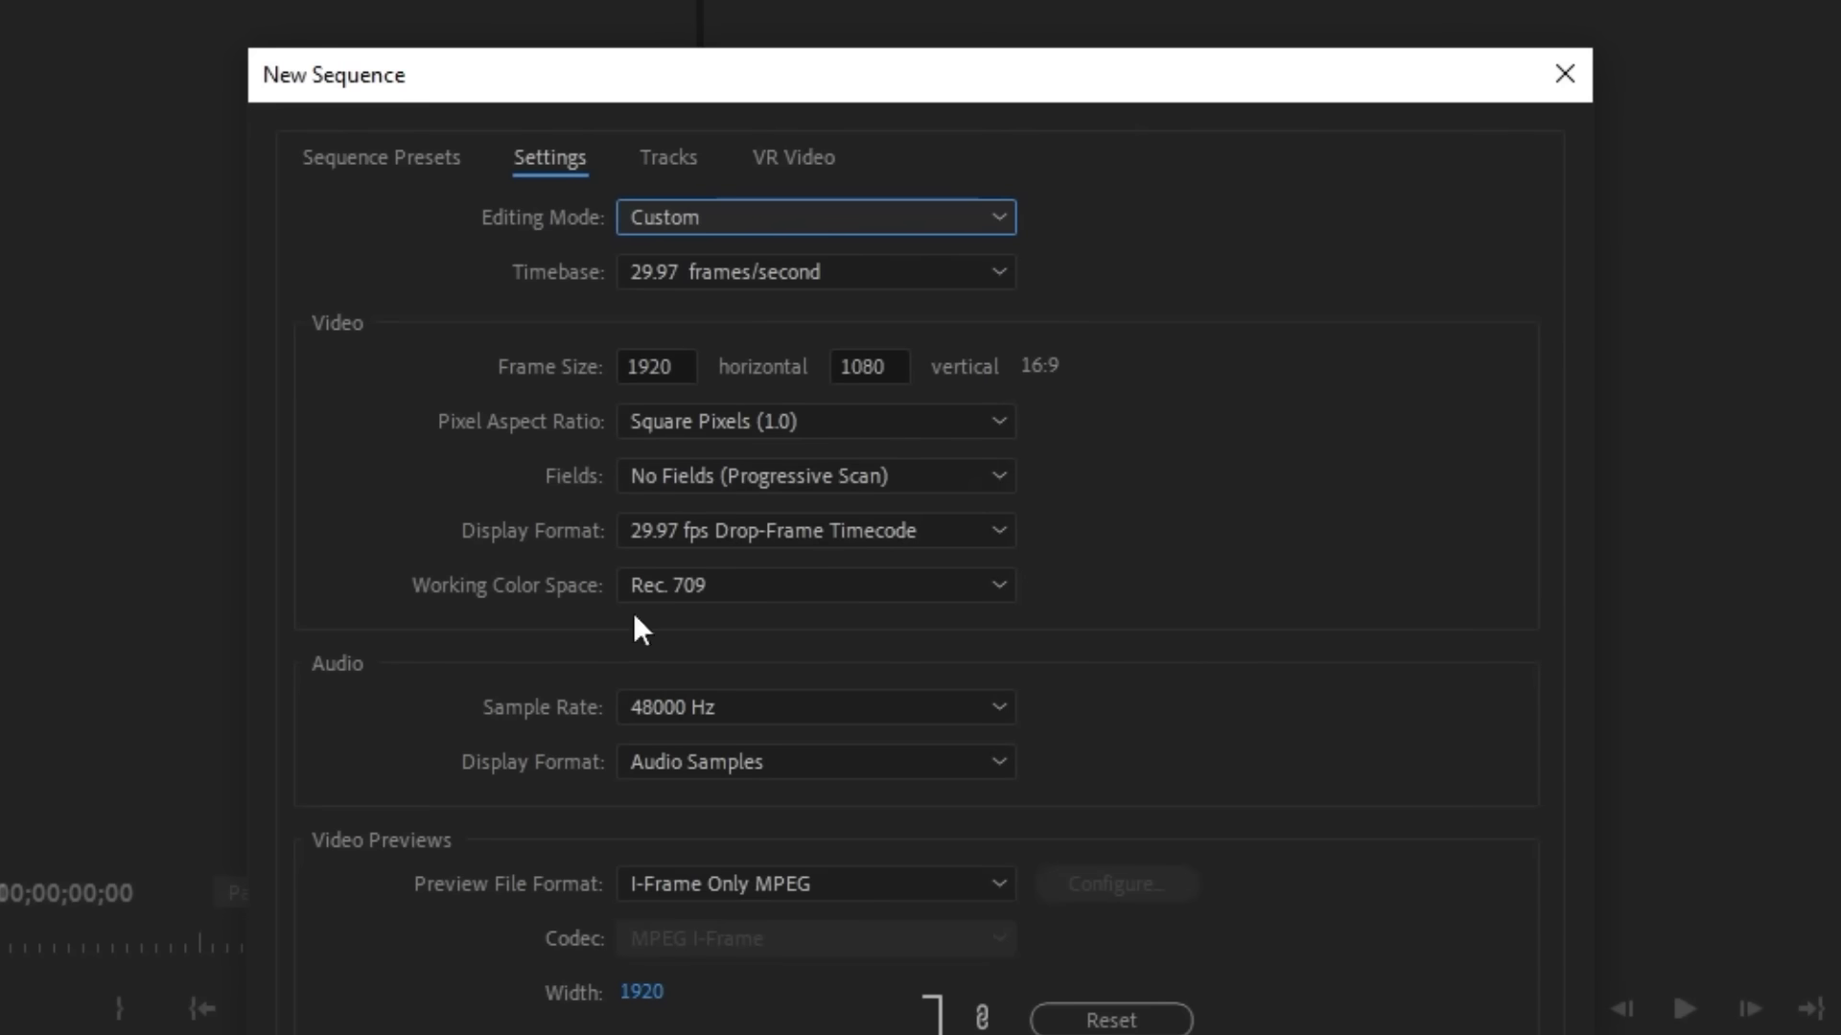
click(684, 357)
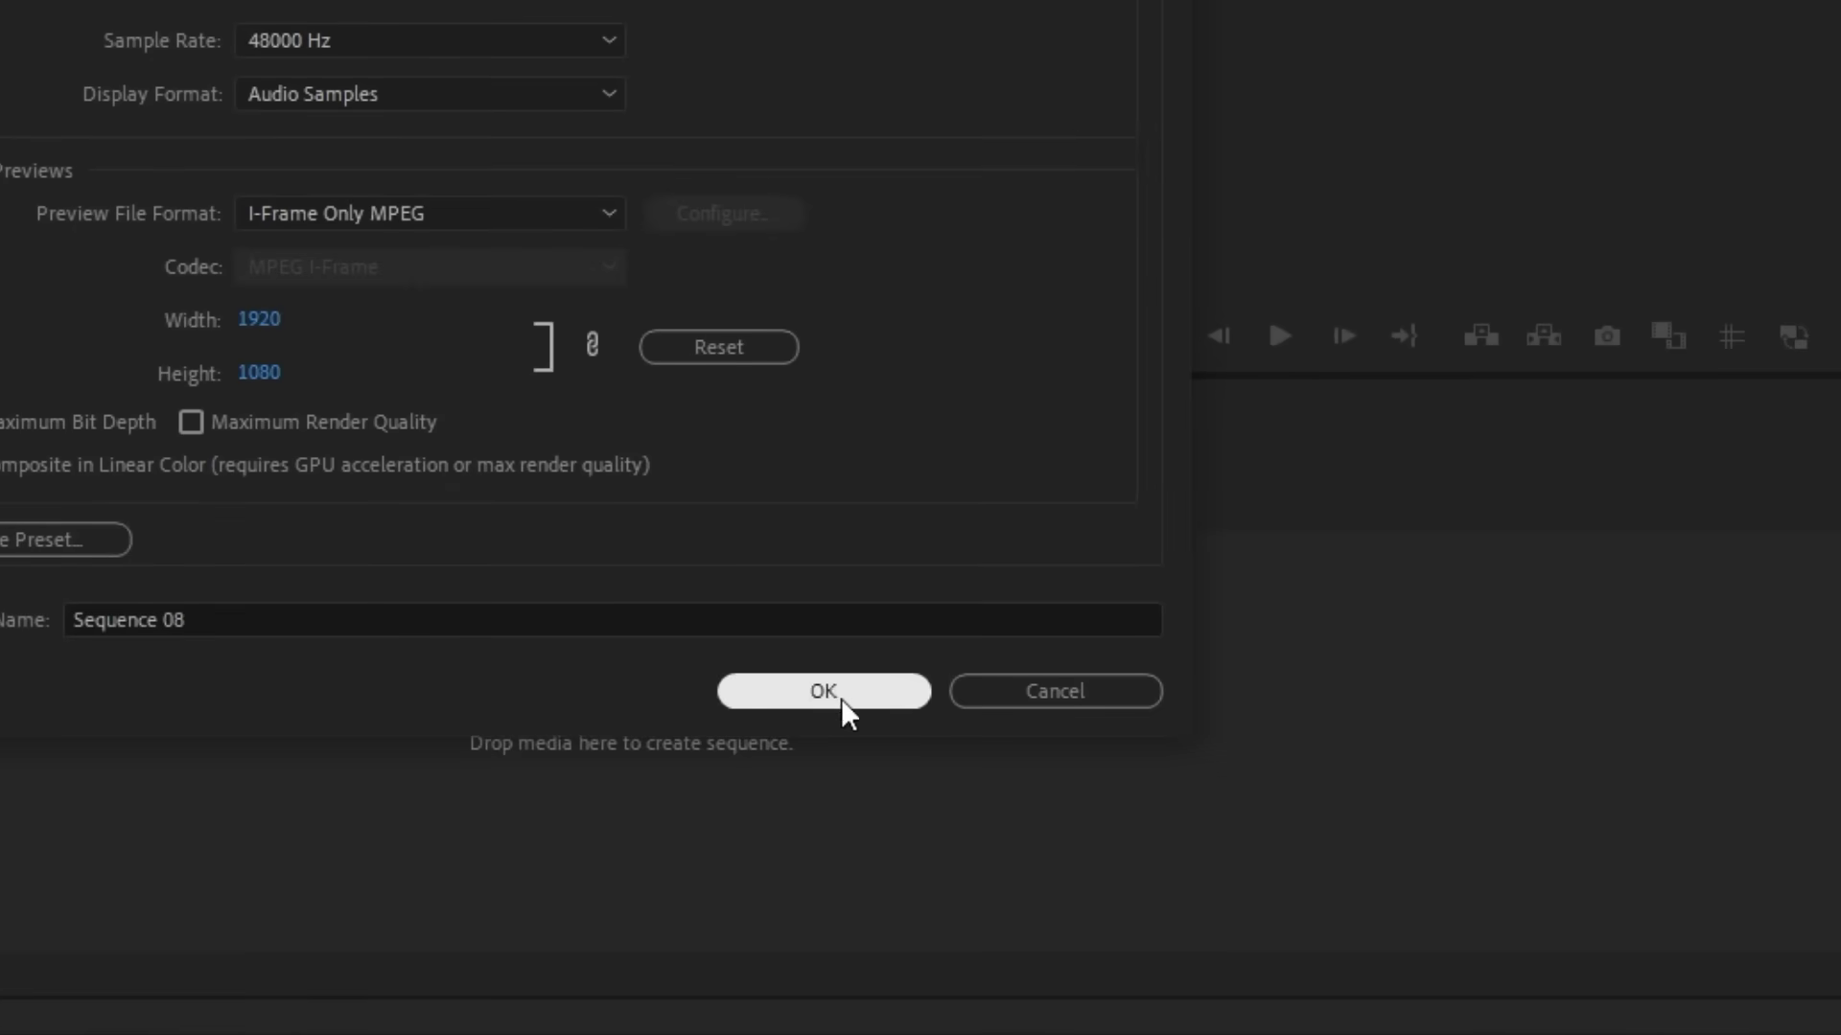
click(842, 694)
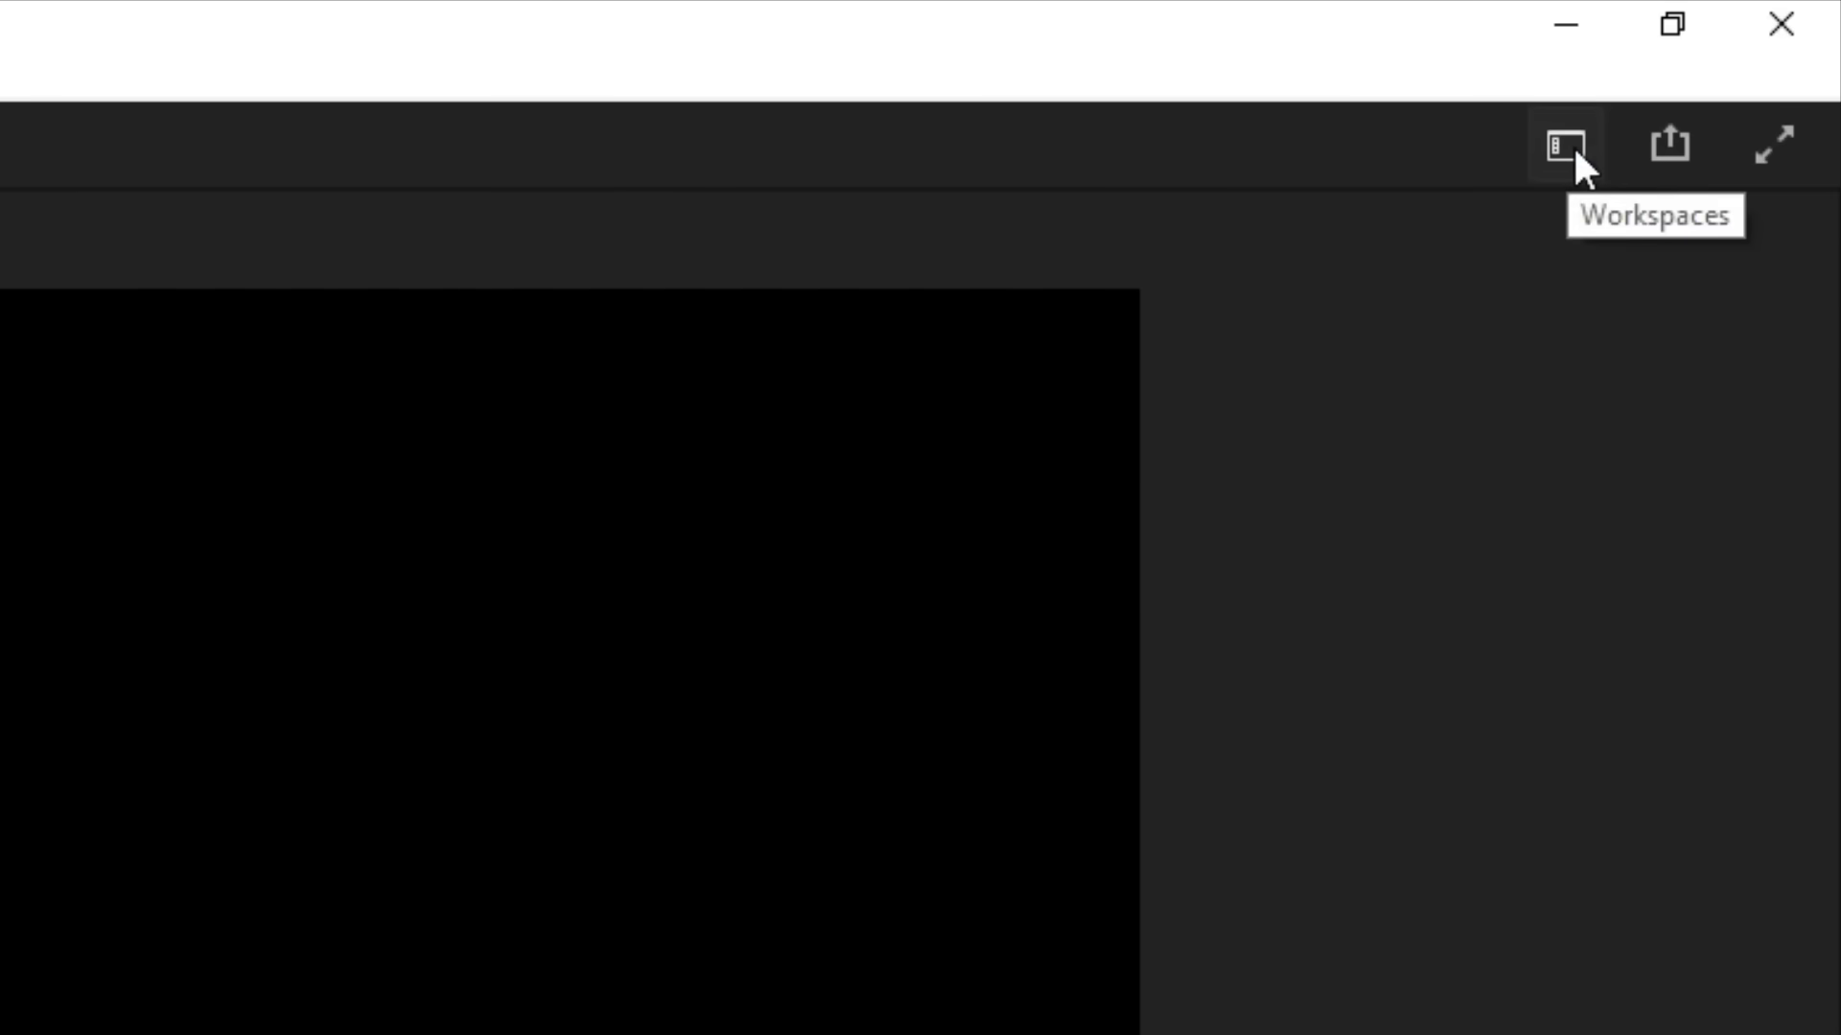
Switch to the Graphics workspace and browse to the '01. 1 Week Social Media in 1 Day' folder.
click(1569, 146)
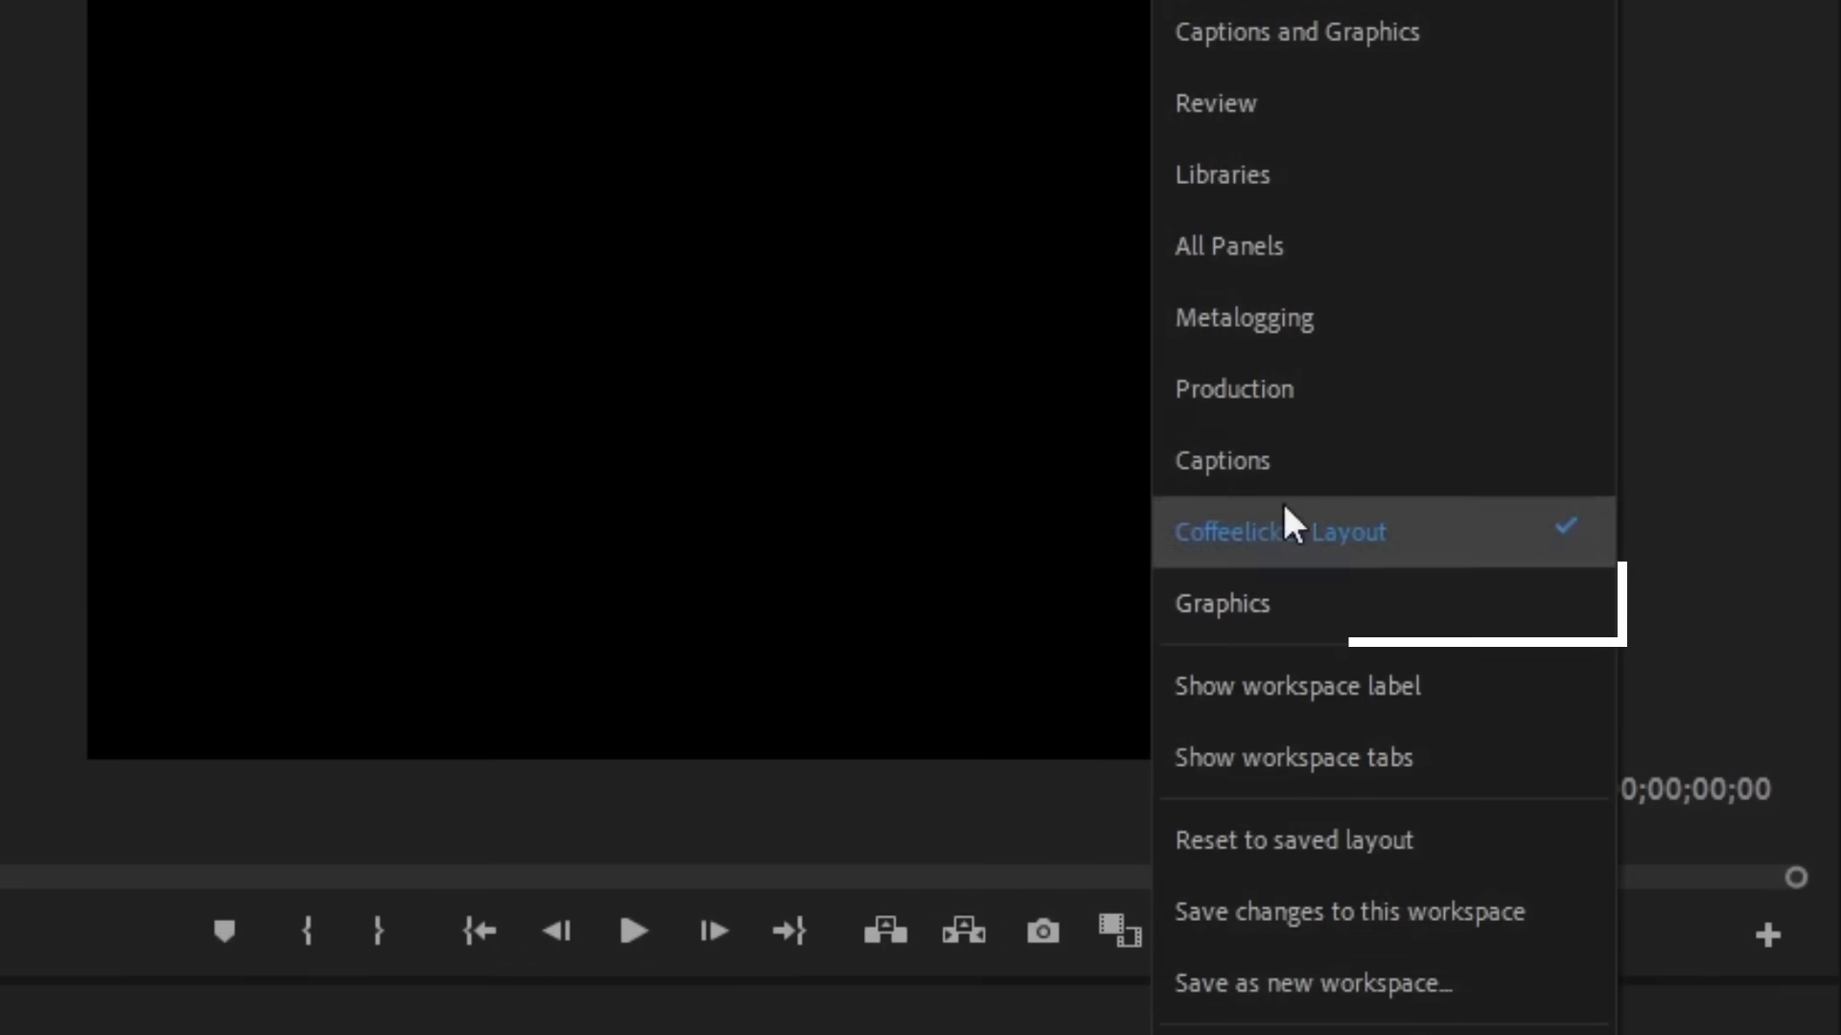
click(1246, 613)
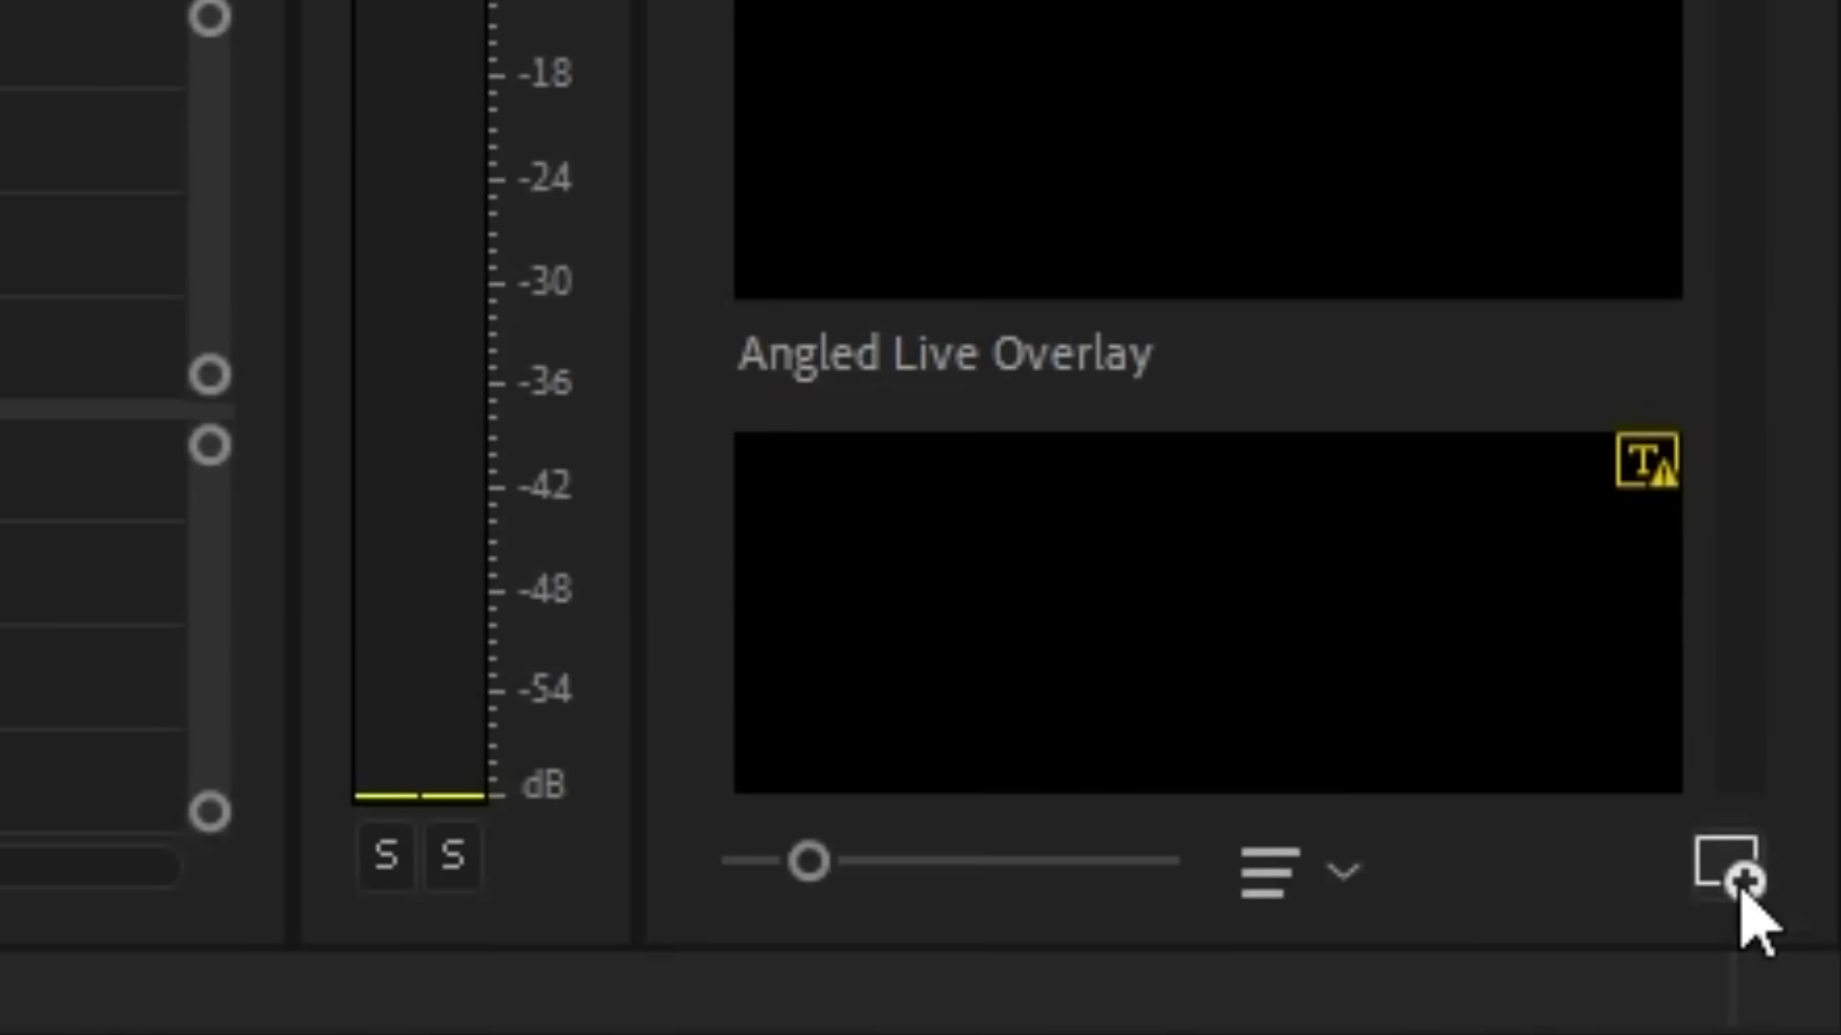
click(1743, 886)
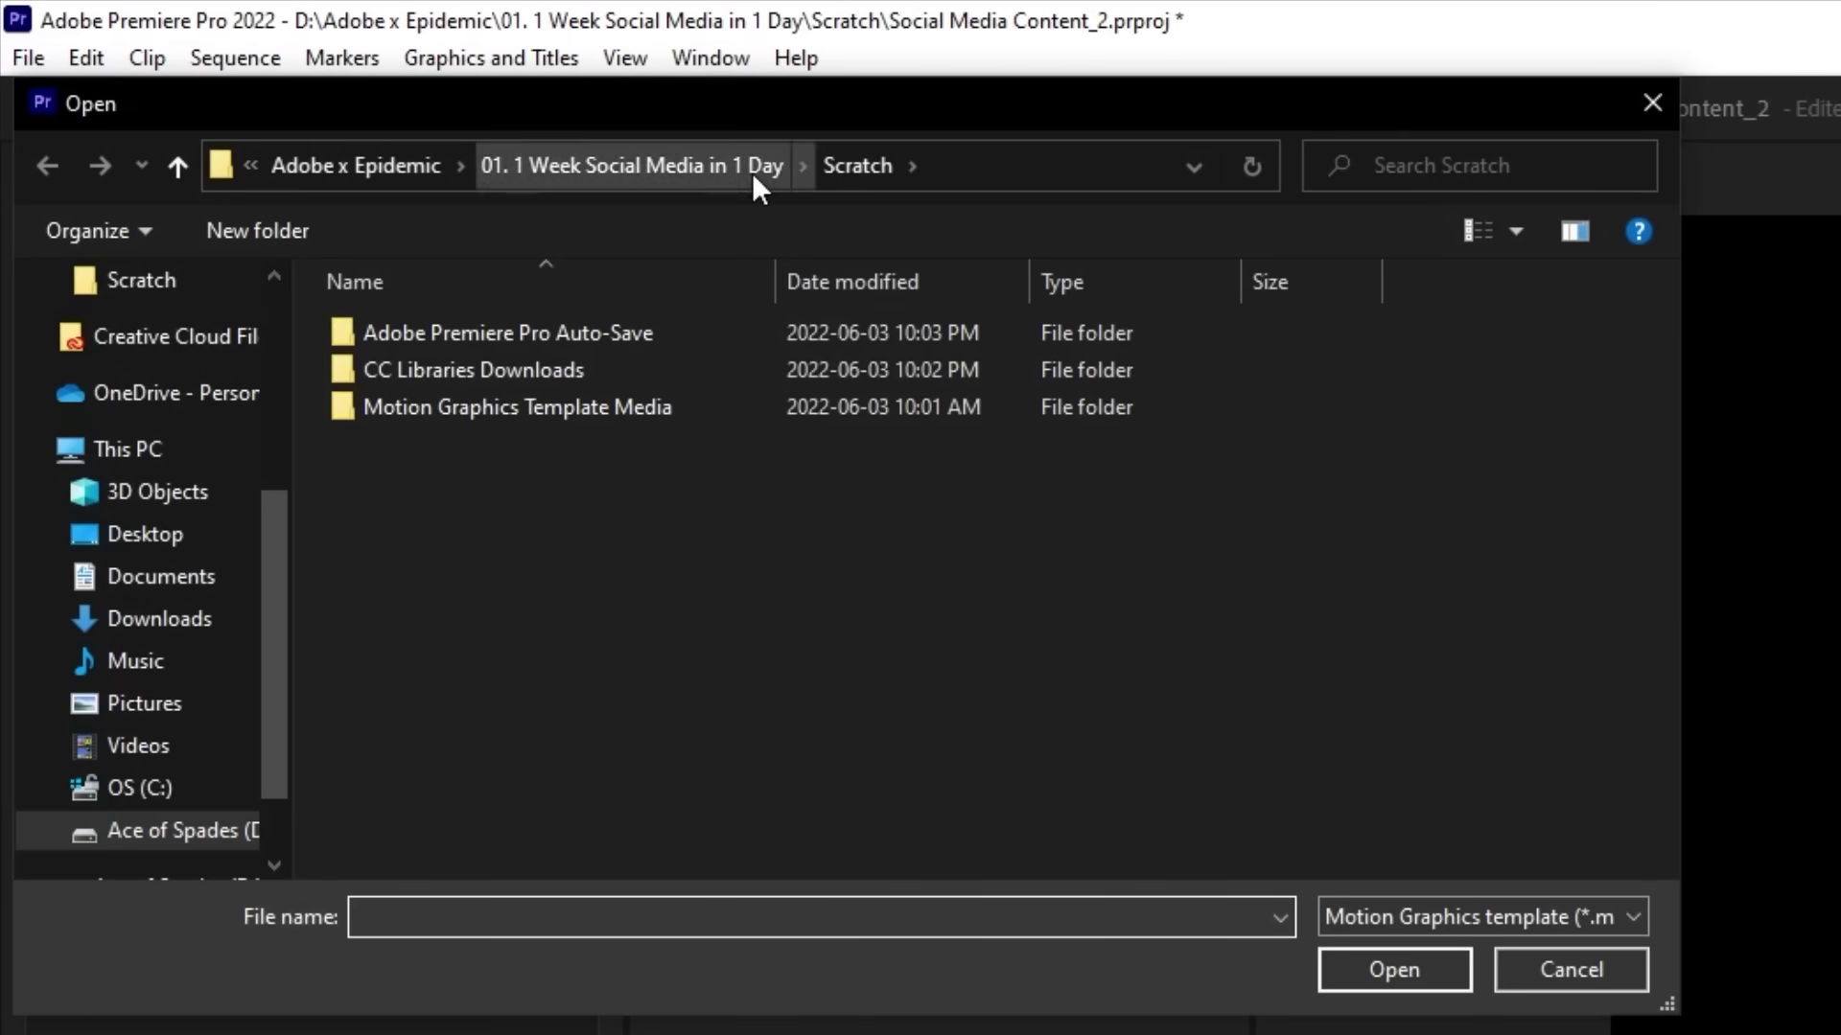
click(409, 90)
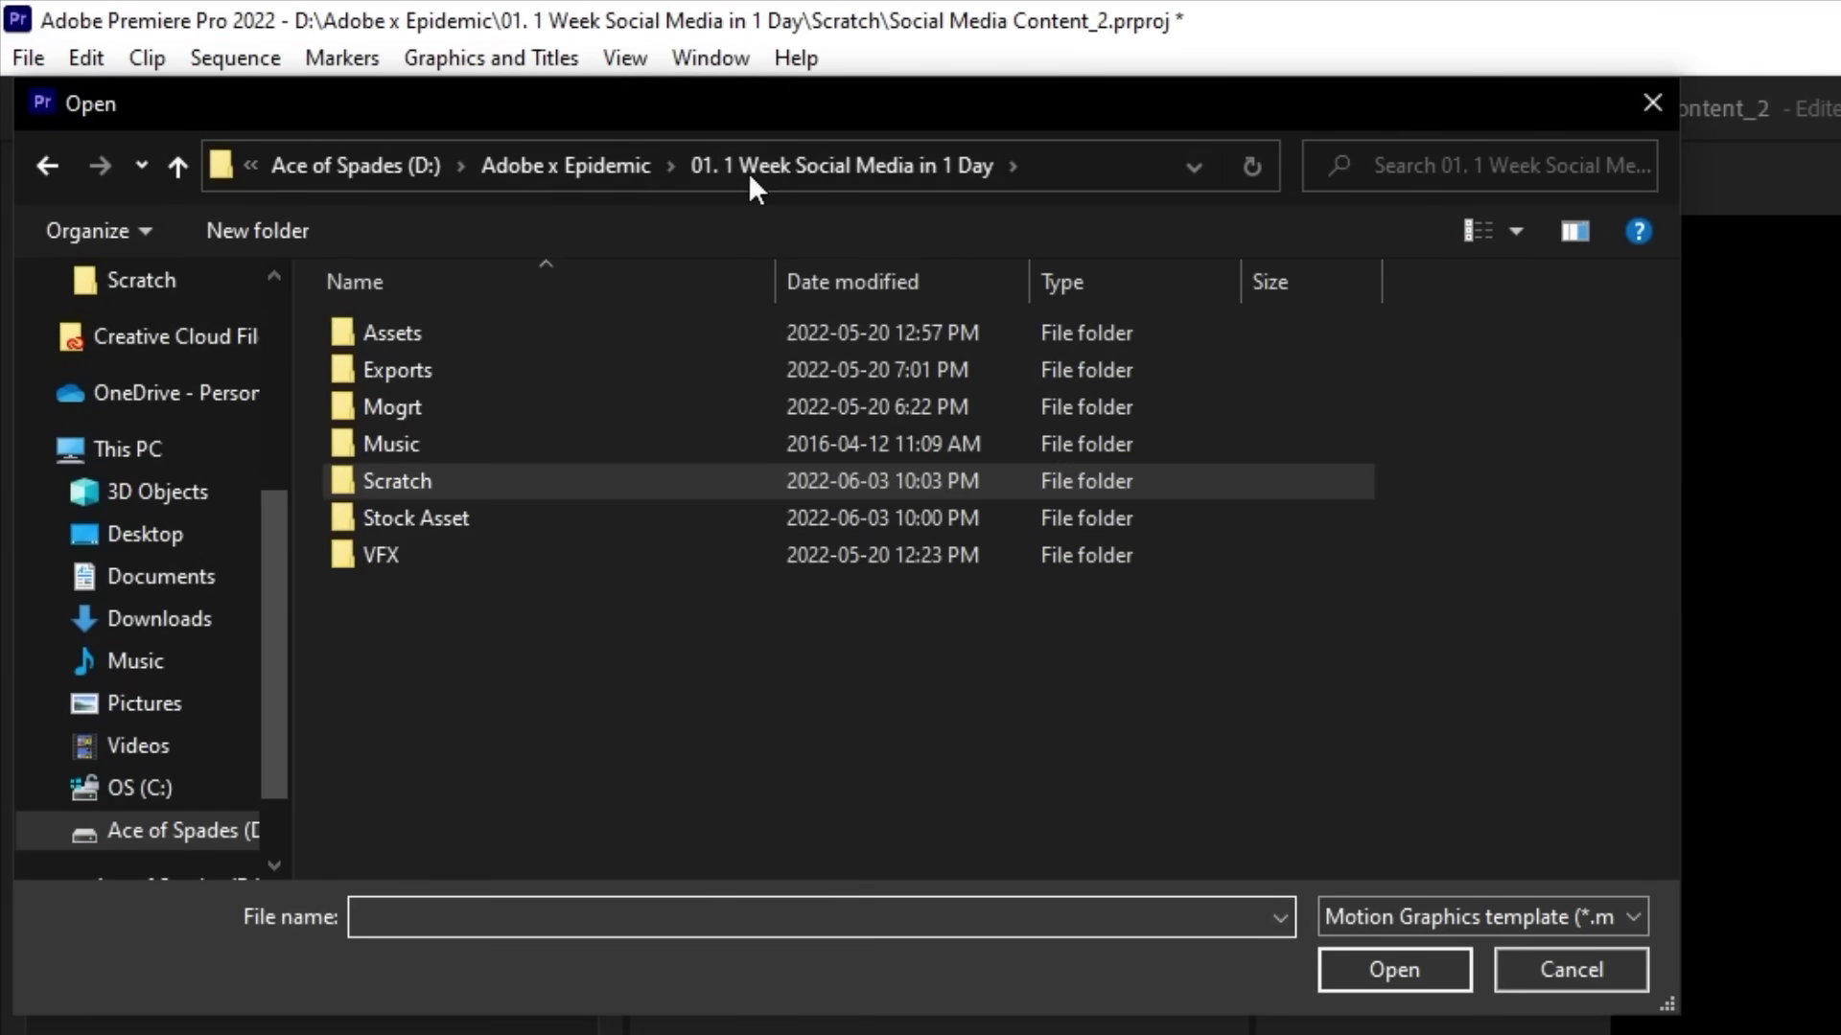
Install the Pitch Deck .mogrt from the Mogrt folder and drag it onto Sequence 08.
double_click(566, 406)
double_click(561, 344)
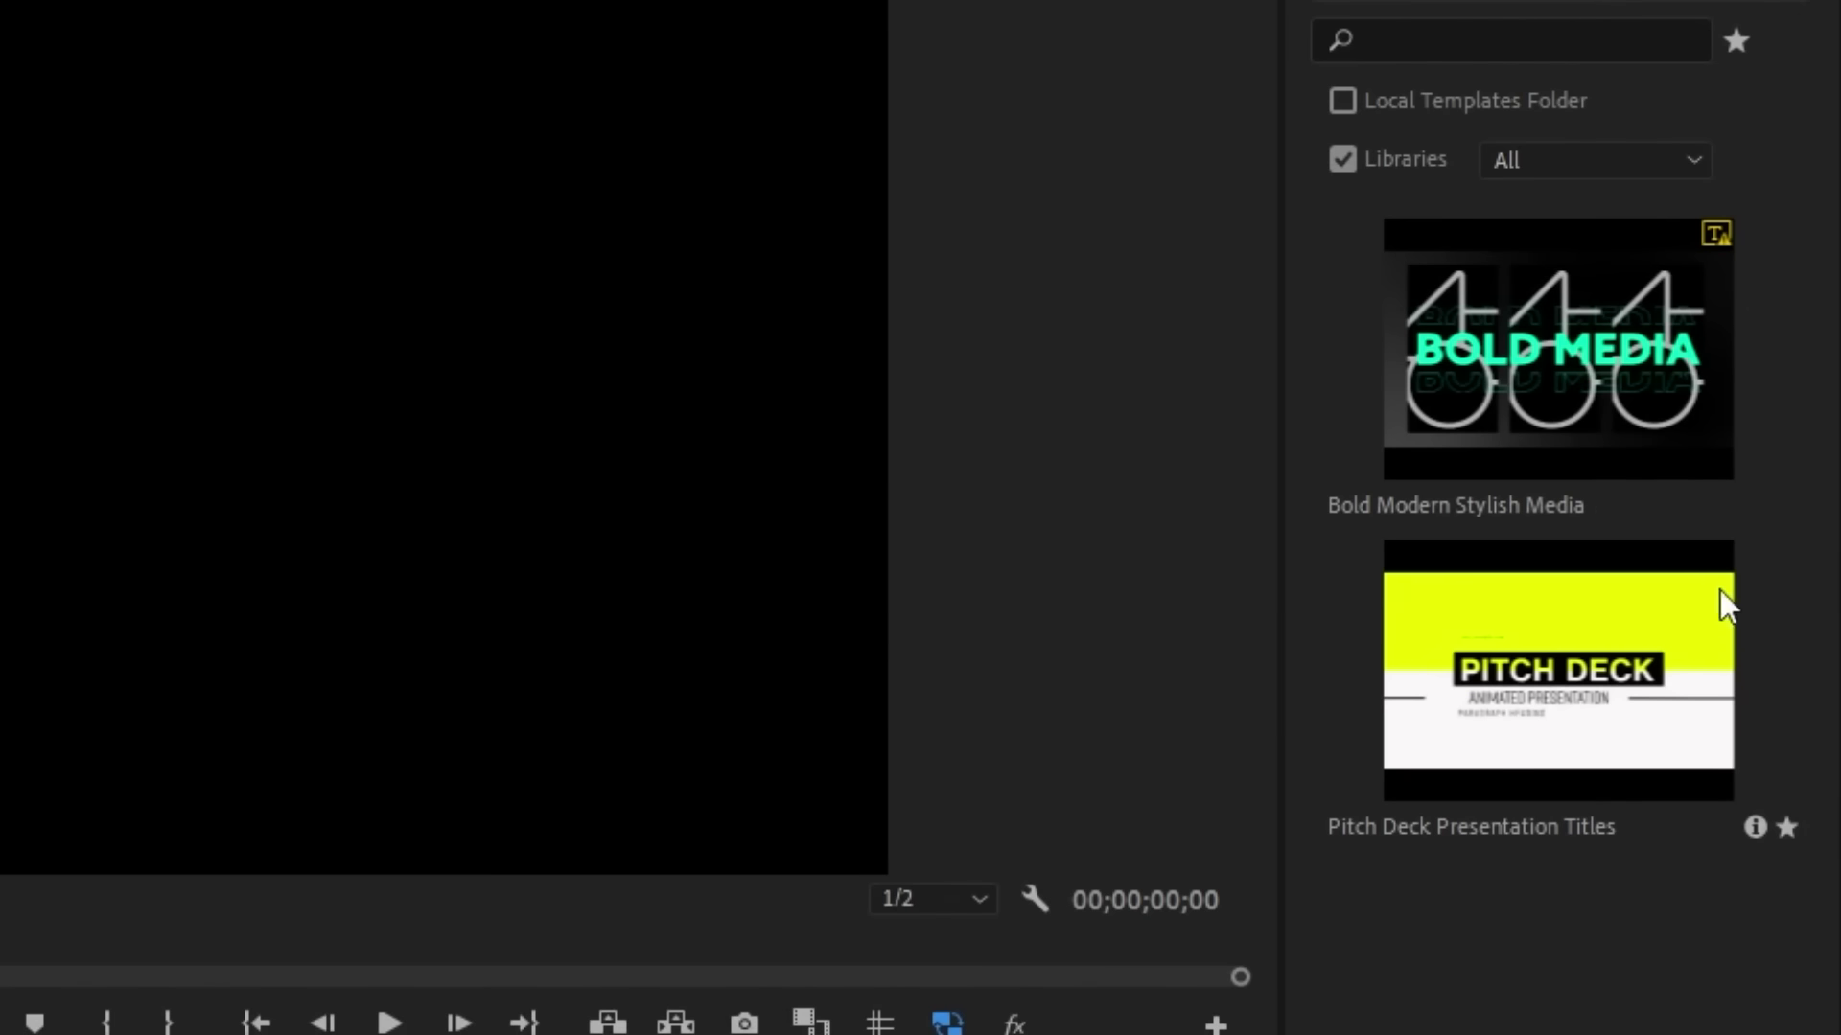
click(1549, 684)
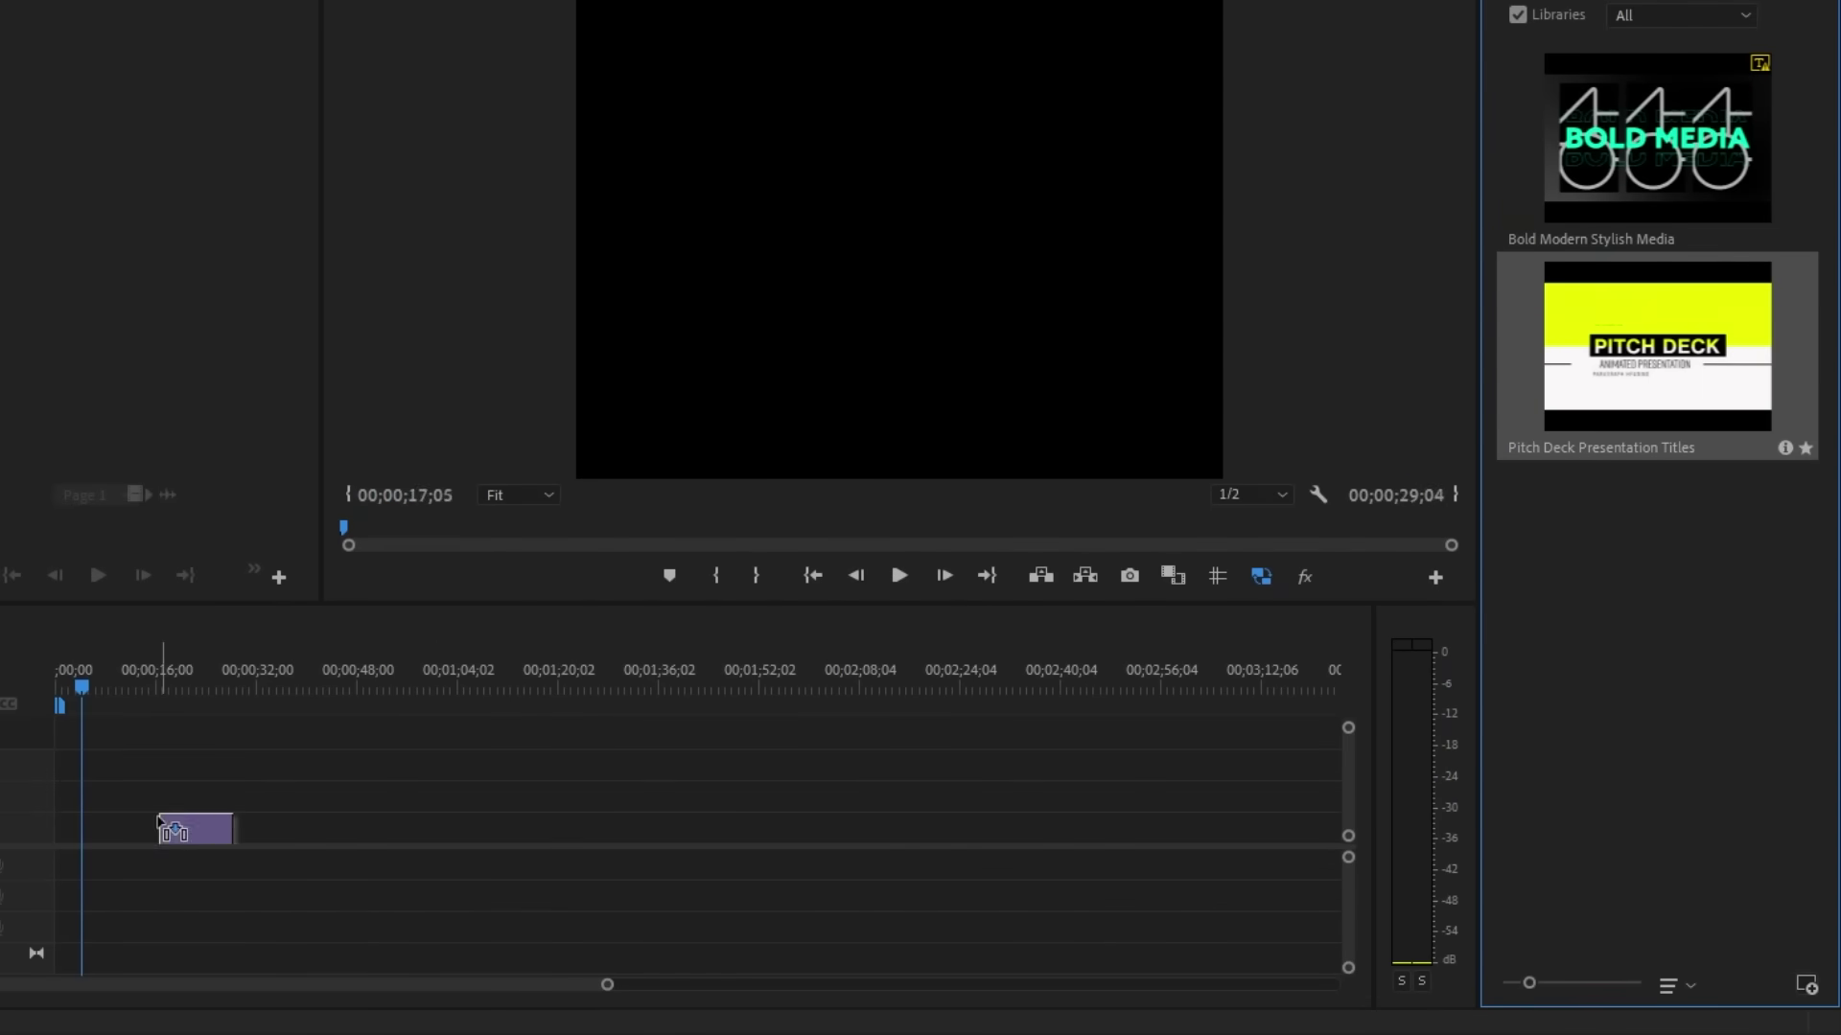
drag(59, 844, 61, 841)
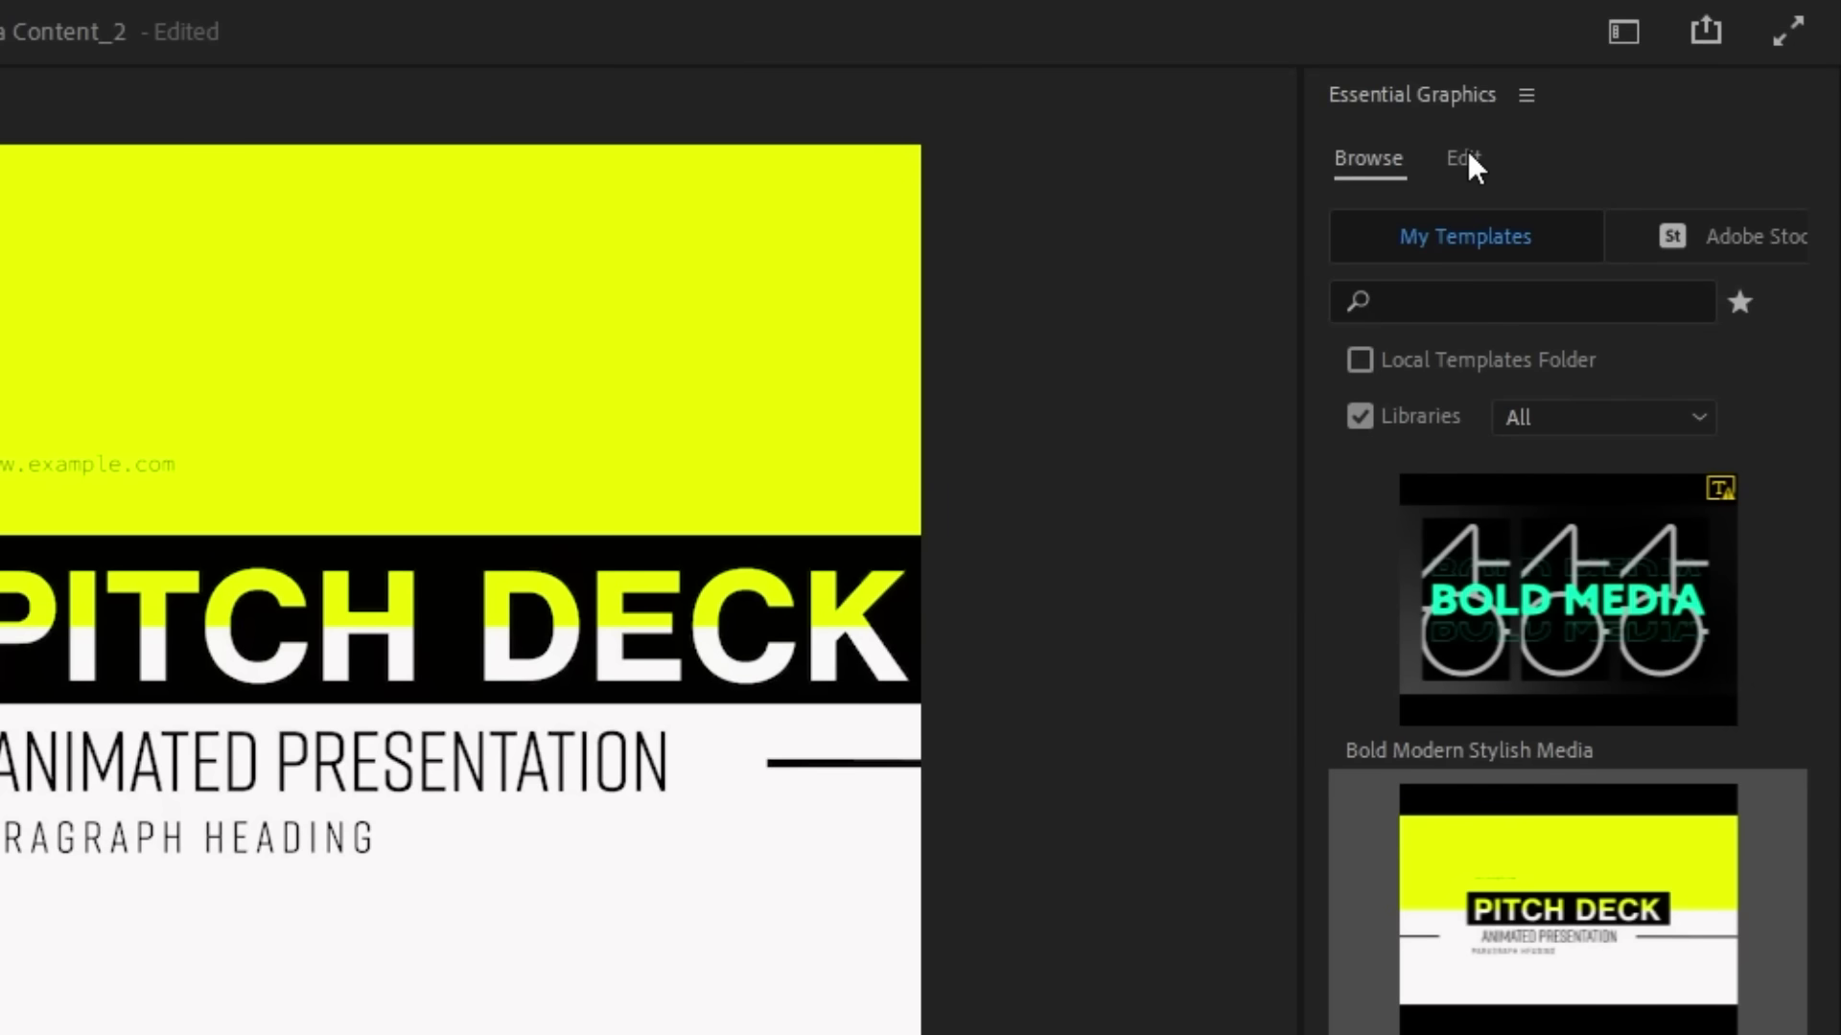
Switch the Pitch Deck template's layout style to 3 in Essential Graphics.
click(1467, 156)
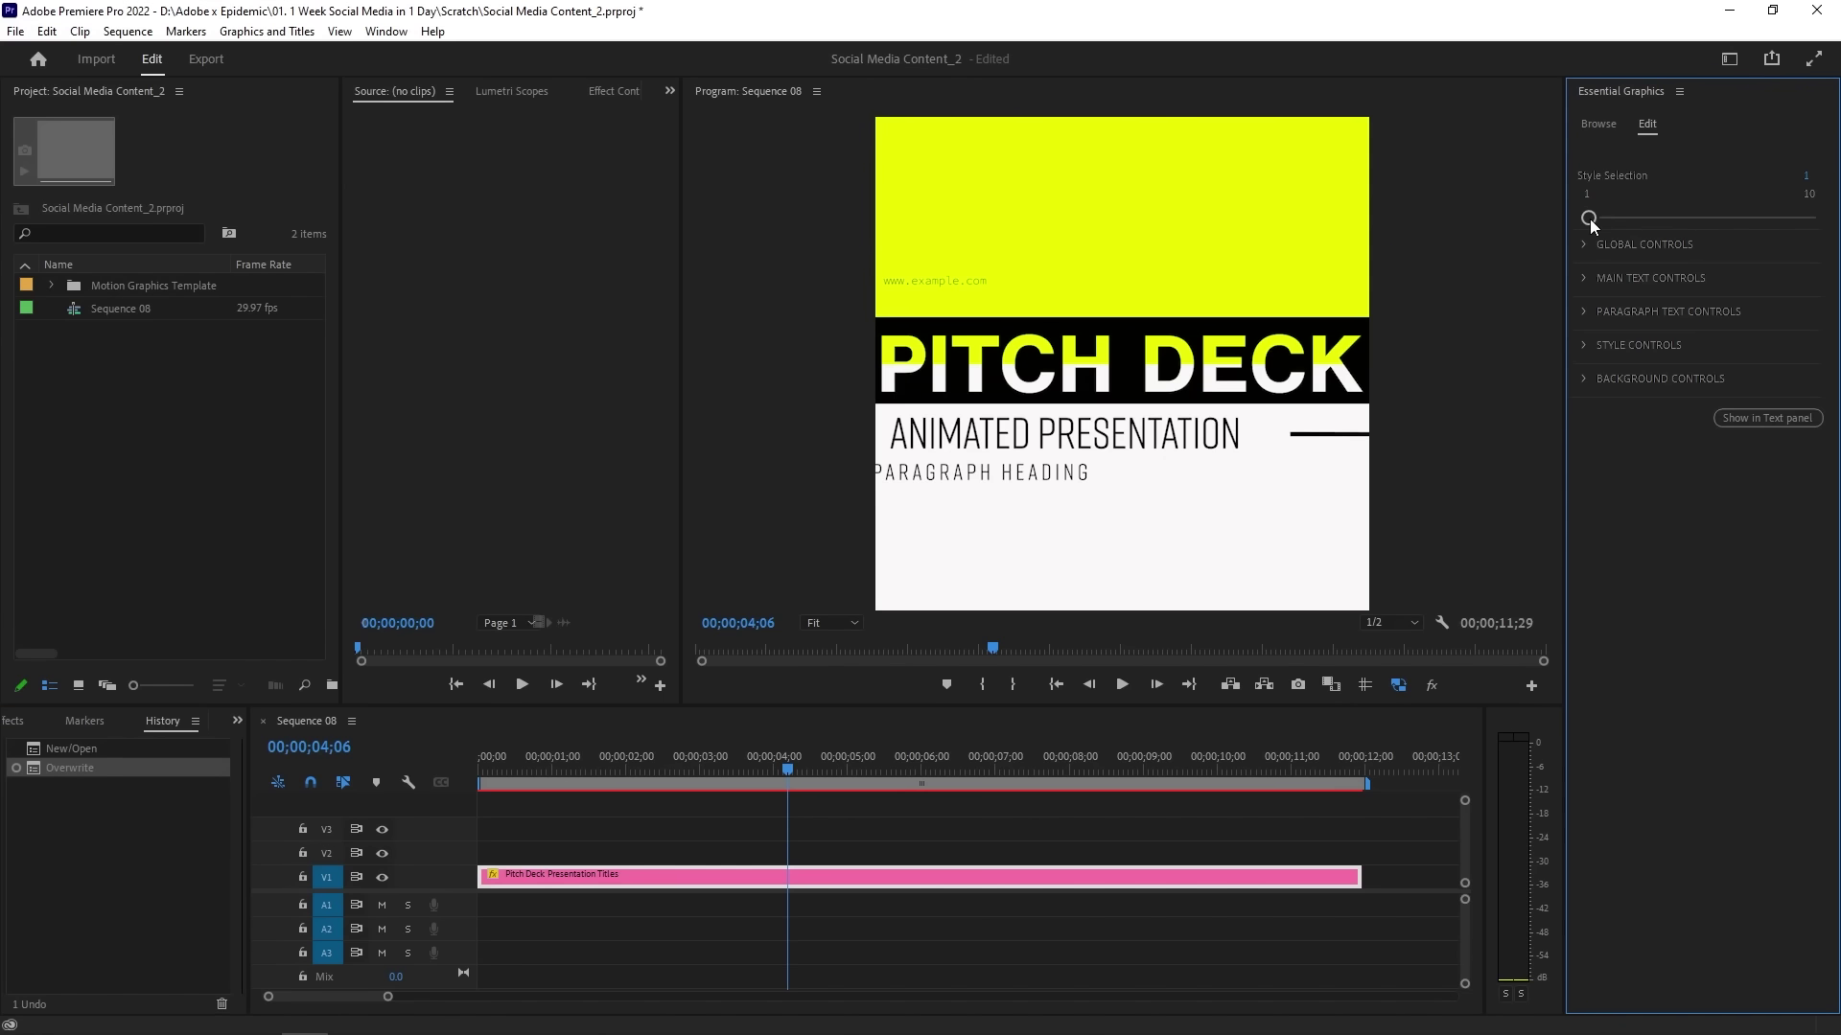
drag(1171, 342, 1239, 342)
drag(1620, 218, 1750, 228)
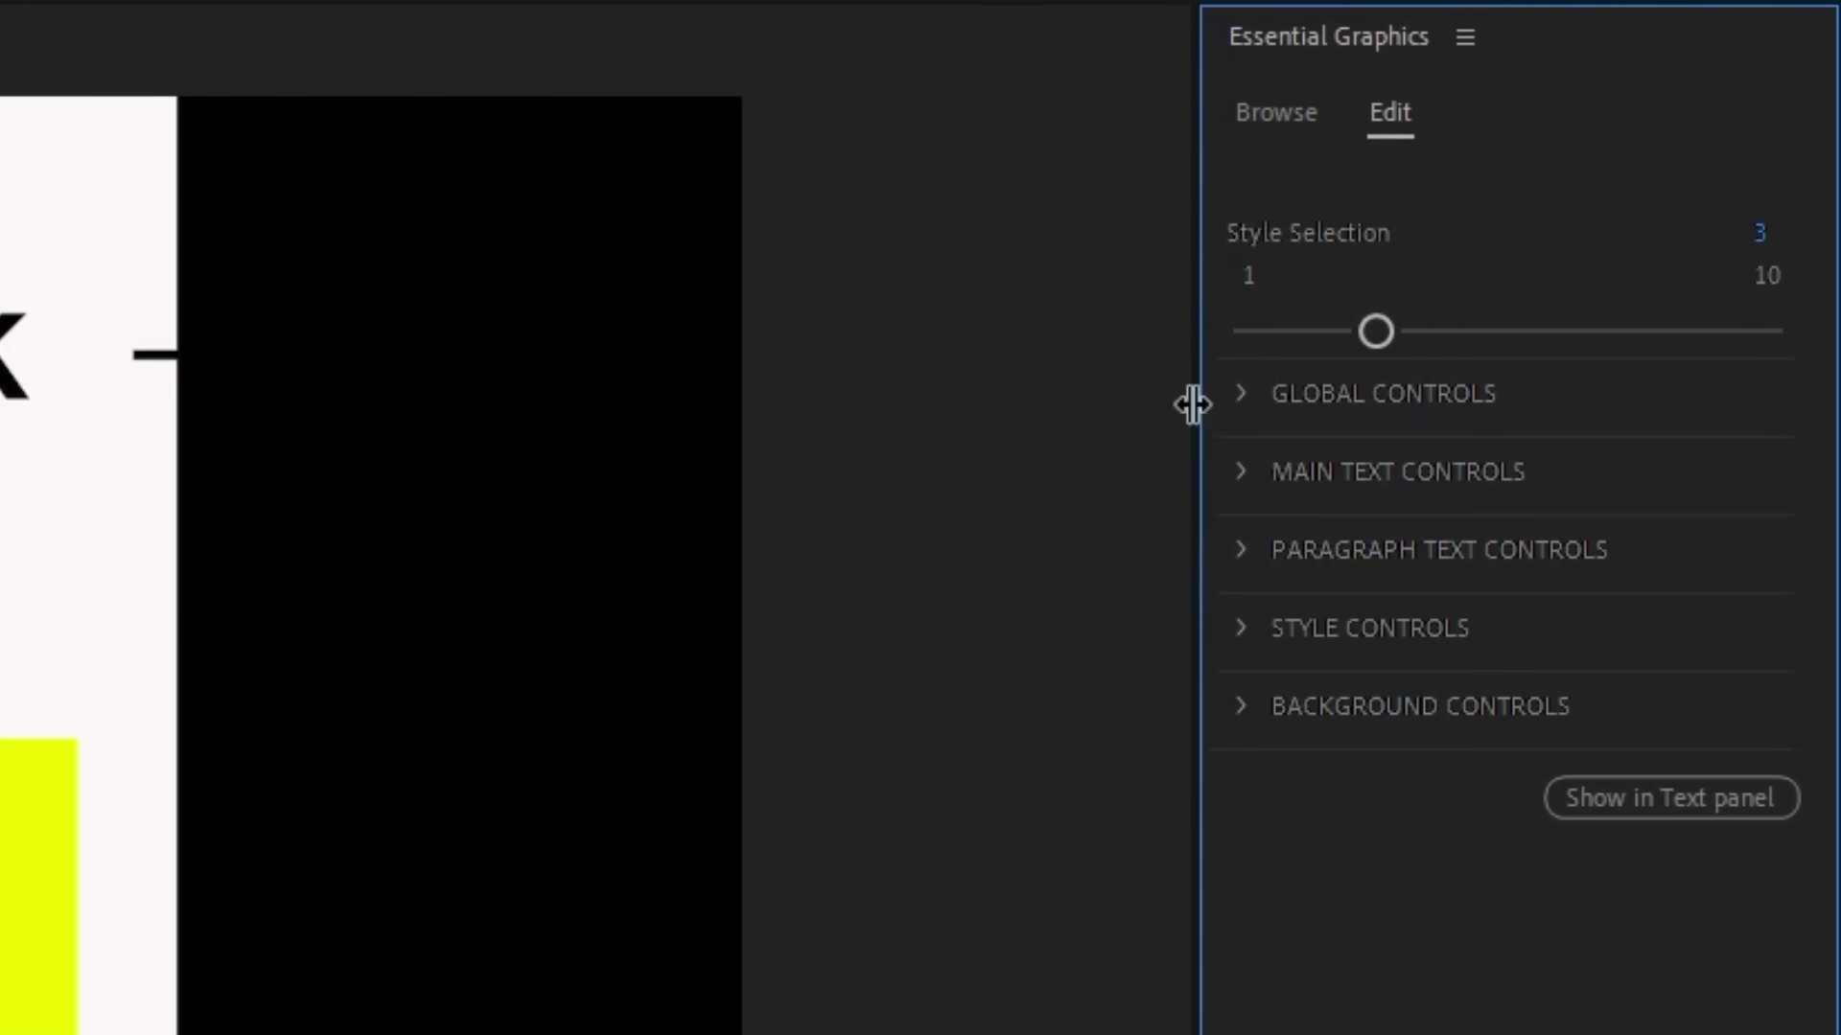
click(1584, 278)
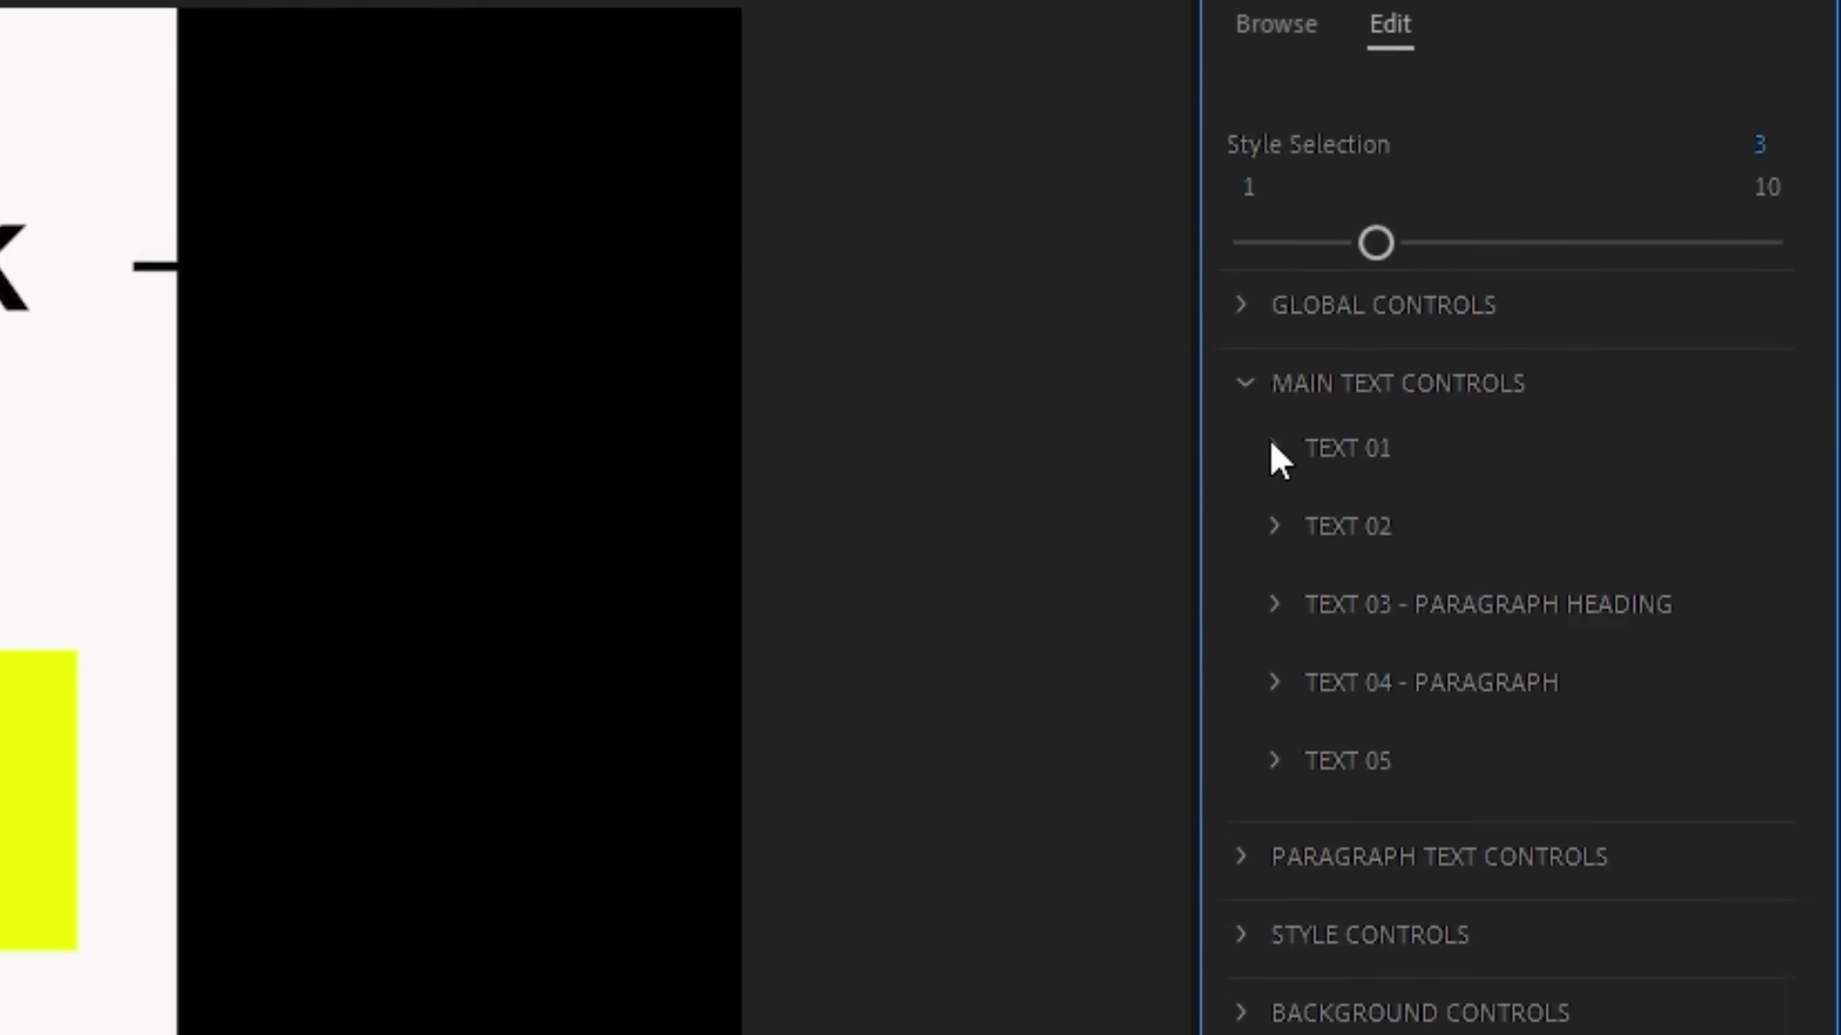
Expand TEXT 01 and select the existing PITCH DECK title text.
click(1274, 536)
click(1369, 365)
click(1441, 356)
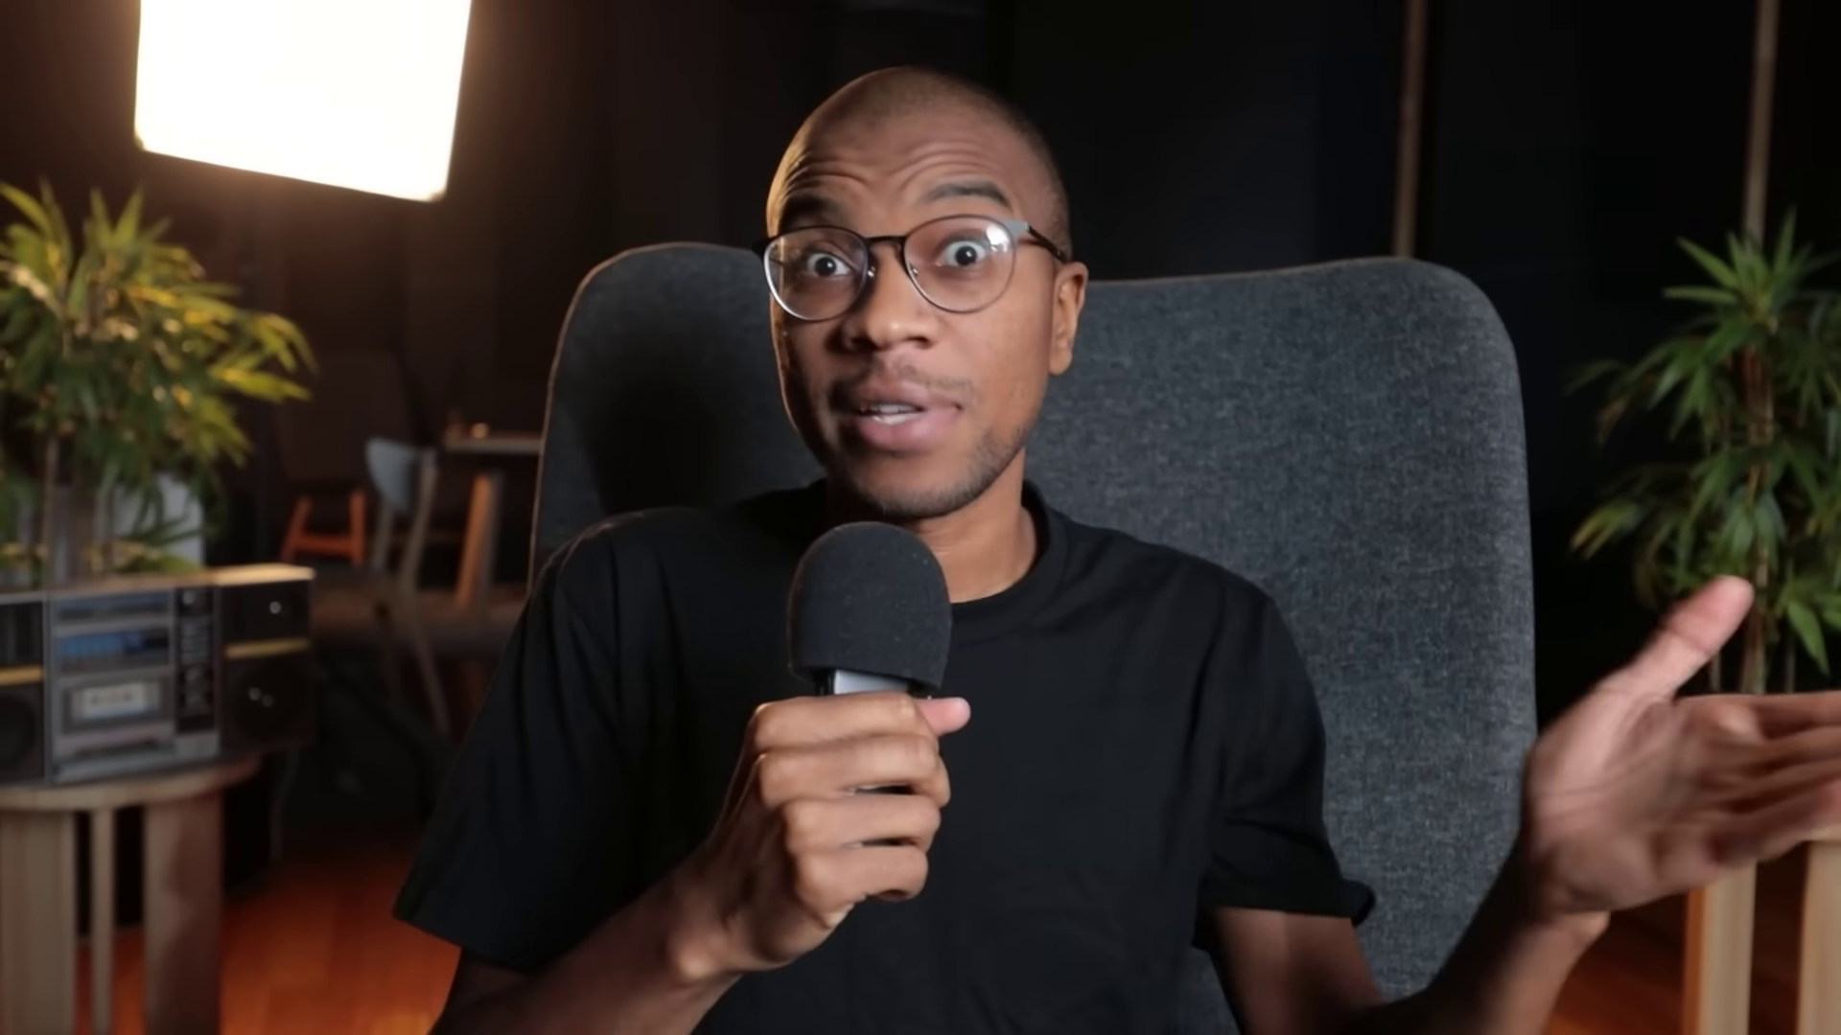
Change the title to 'OOTD', shift it to the right, and set its colour.
text(OOTD)
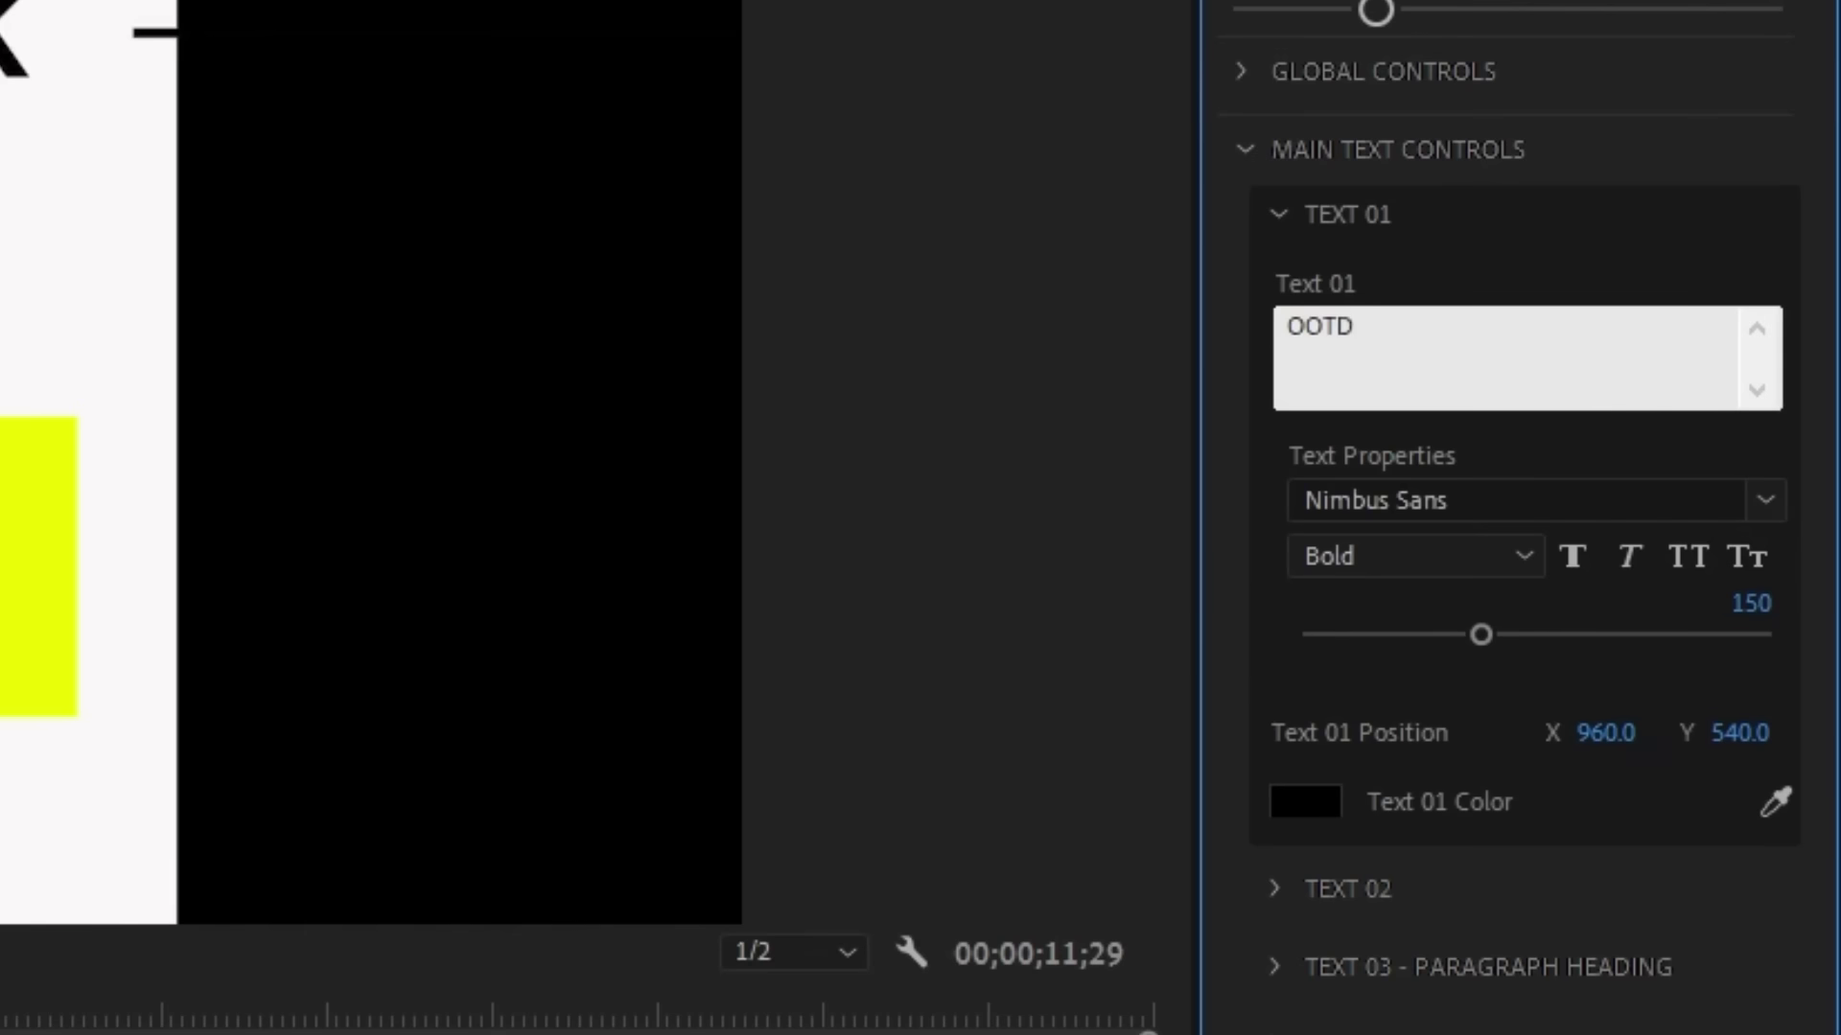
drag(1600, 757, 1790, 757)
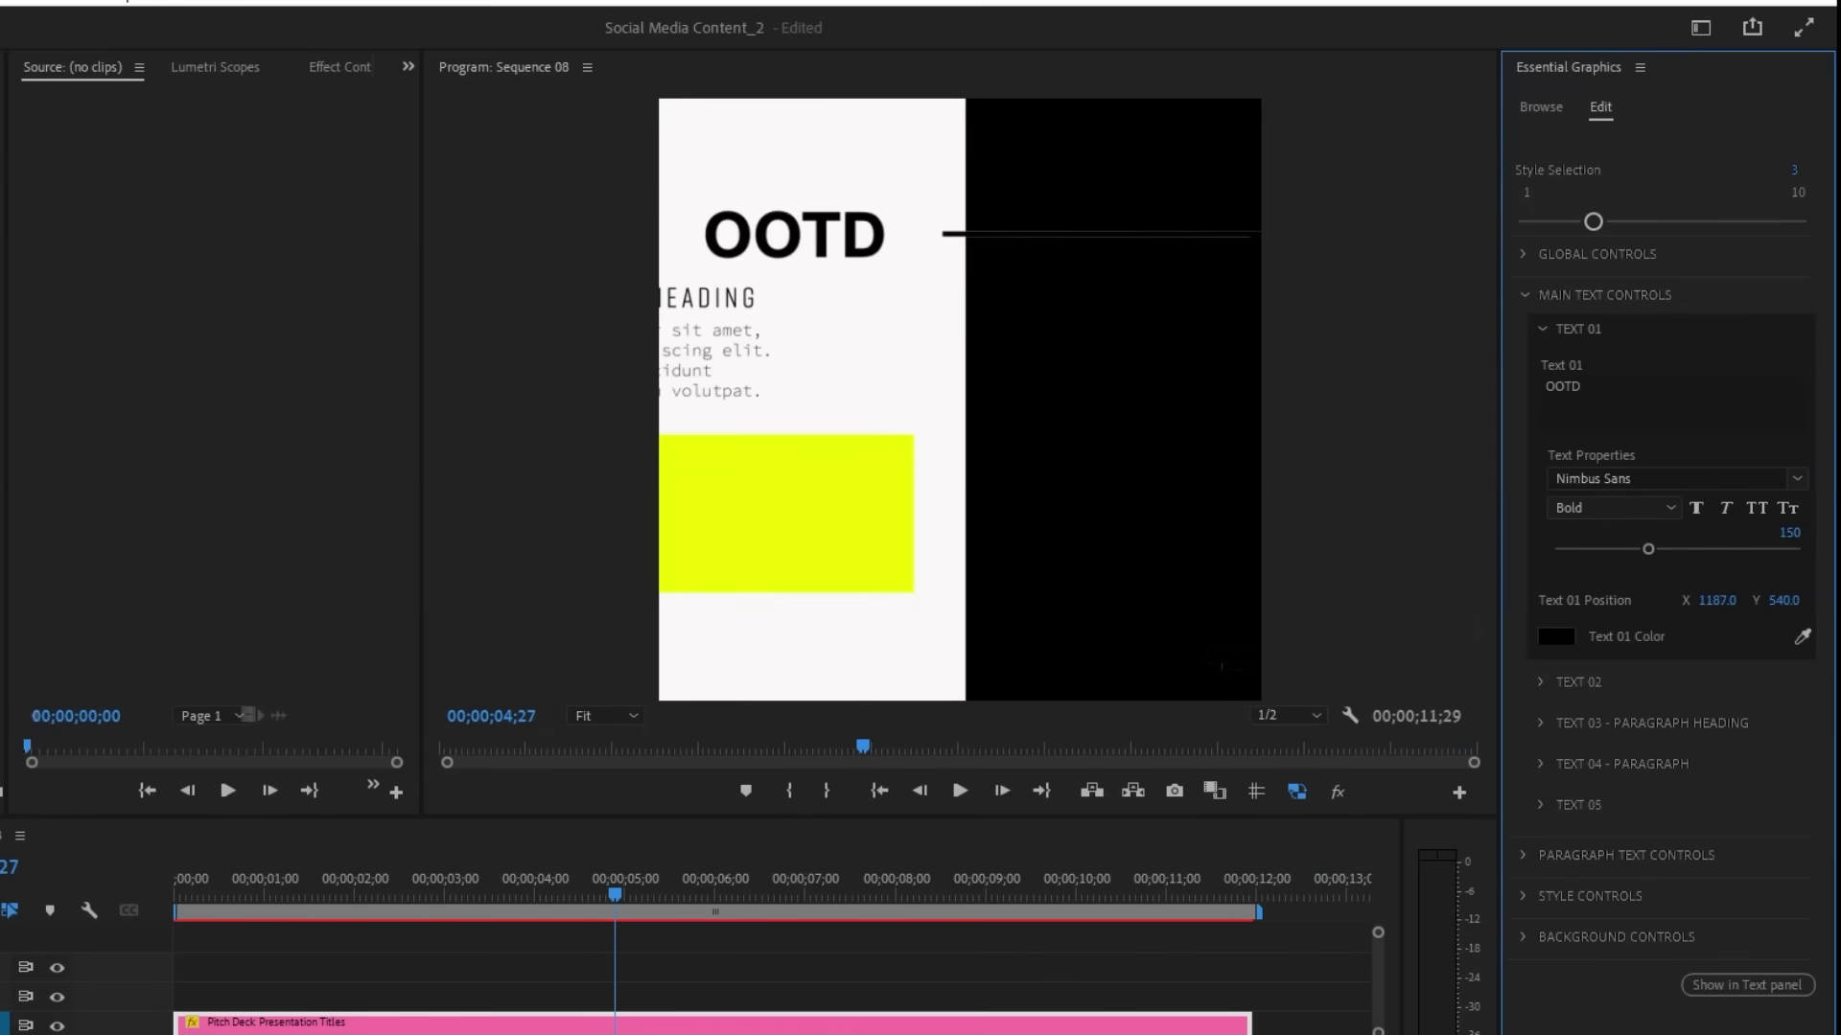
drag(1716, 600, 1708, 600)
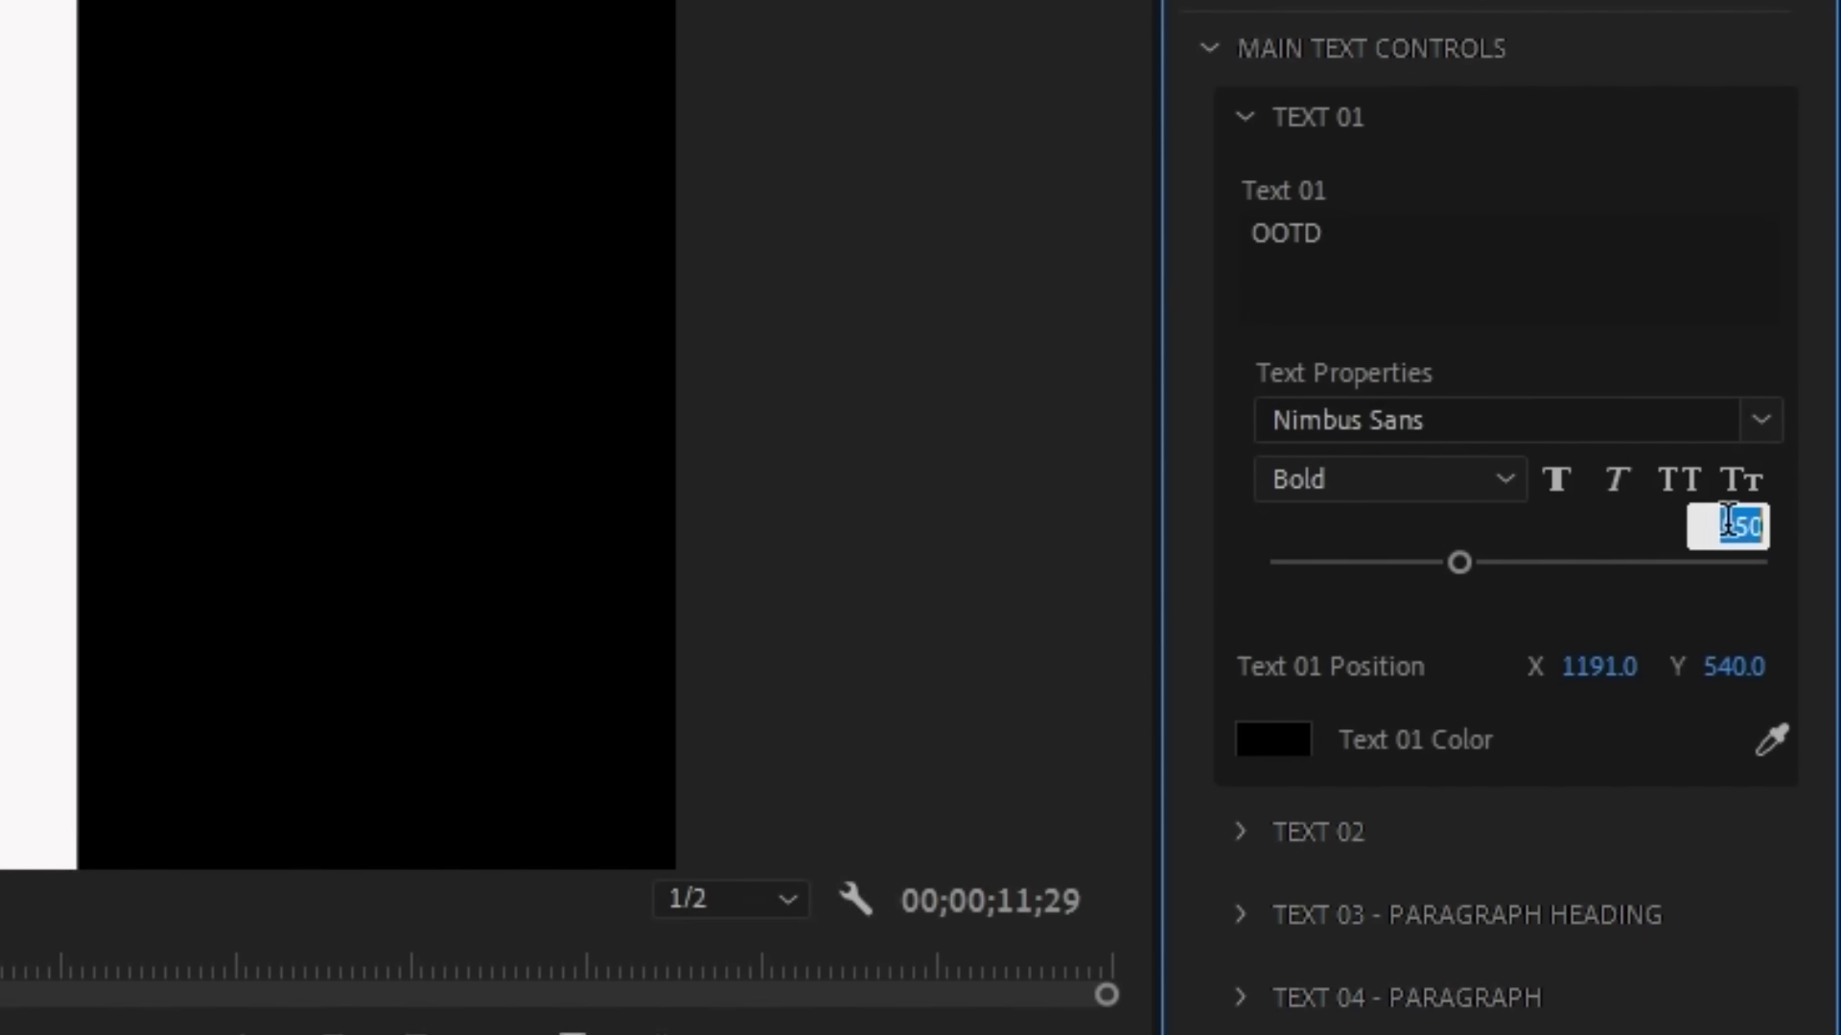
click(1271, 746)
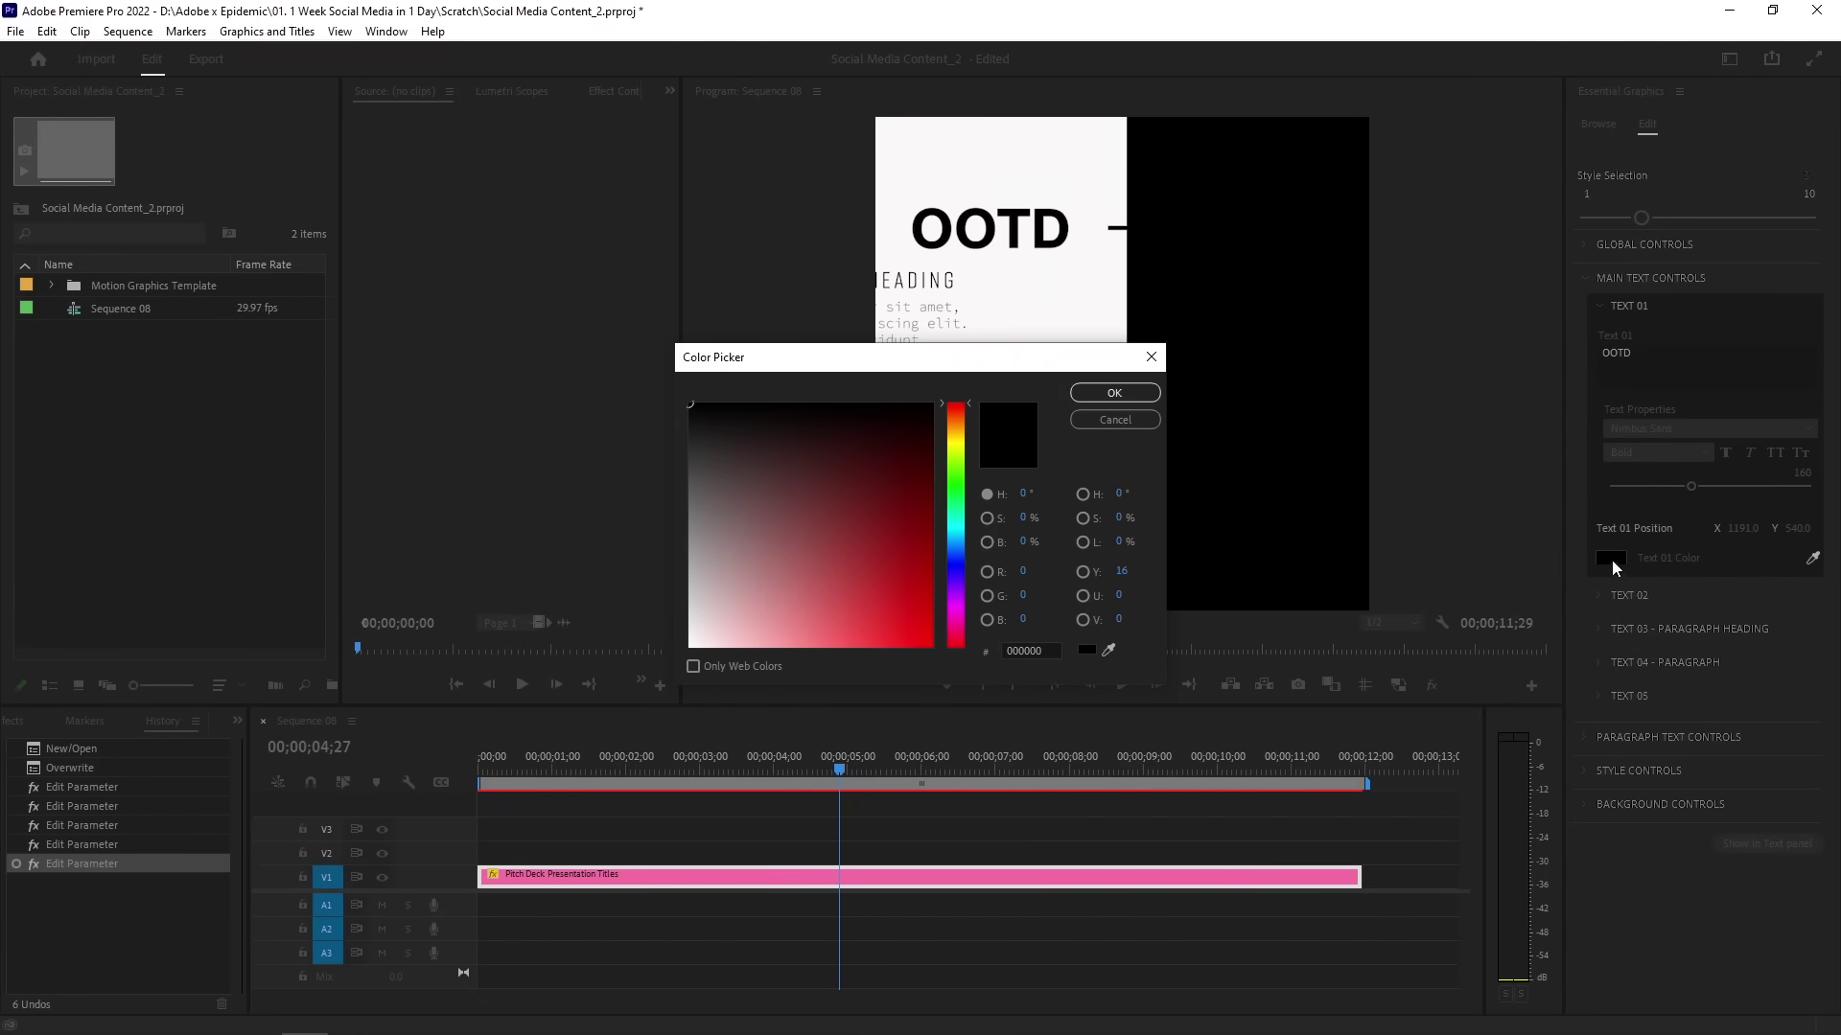
click(1112, 393)
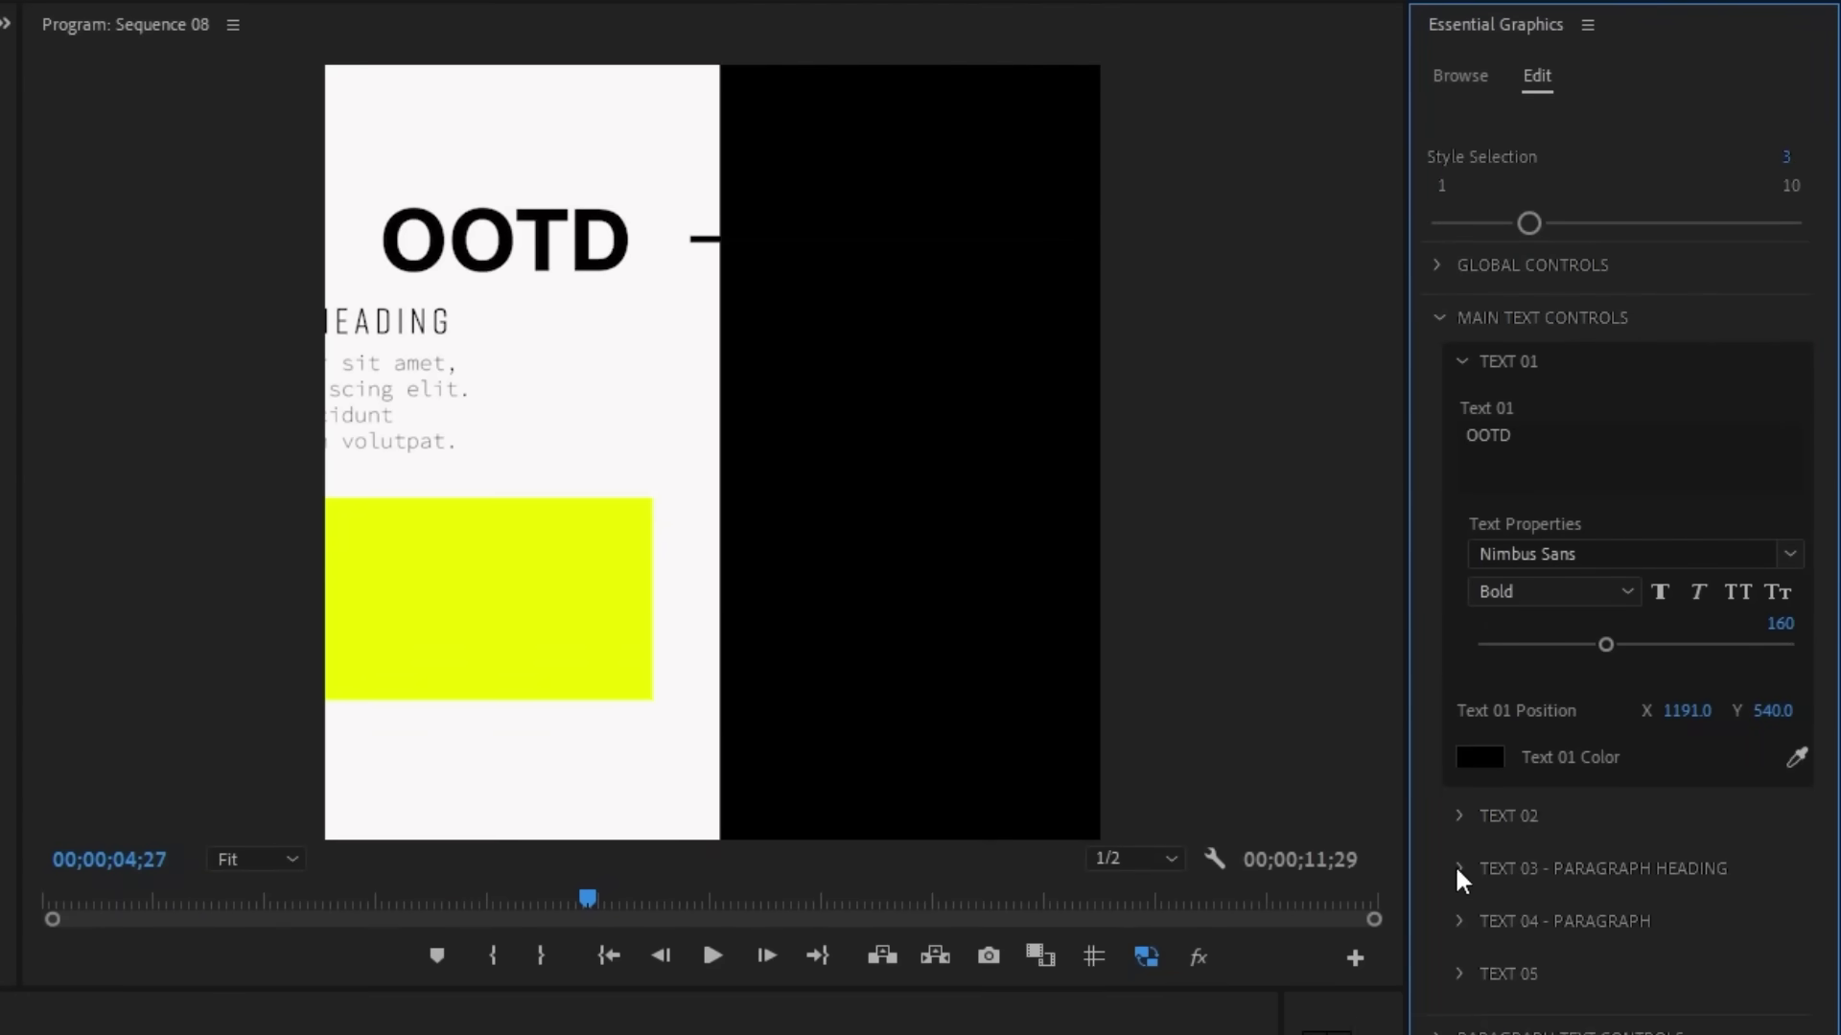
Replace the placeholder heading text with 'Filming Day'.
click(1461, 878)
click(1677, 744)
key(ctrl+a)
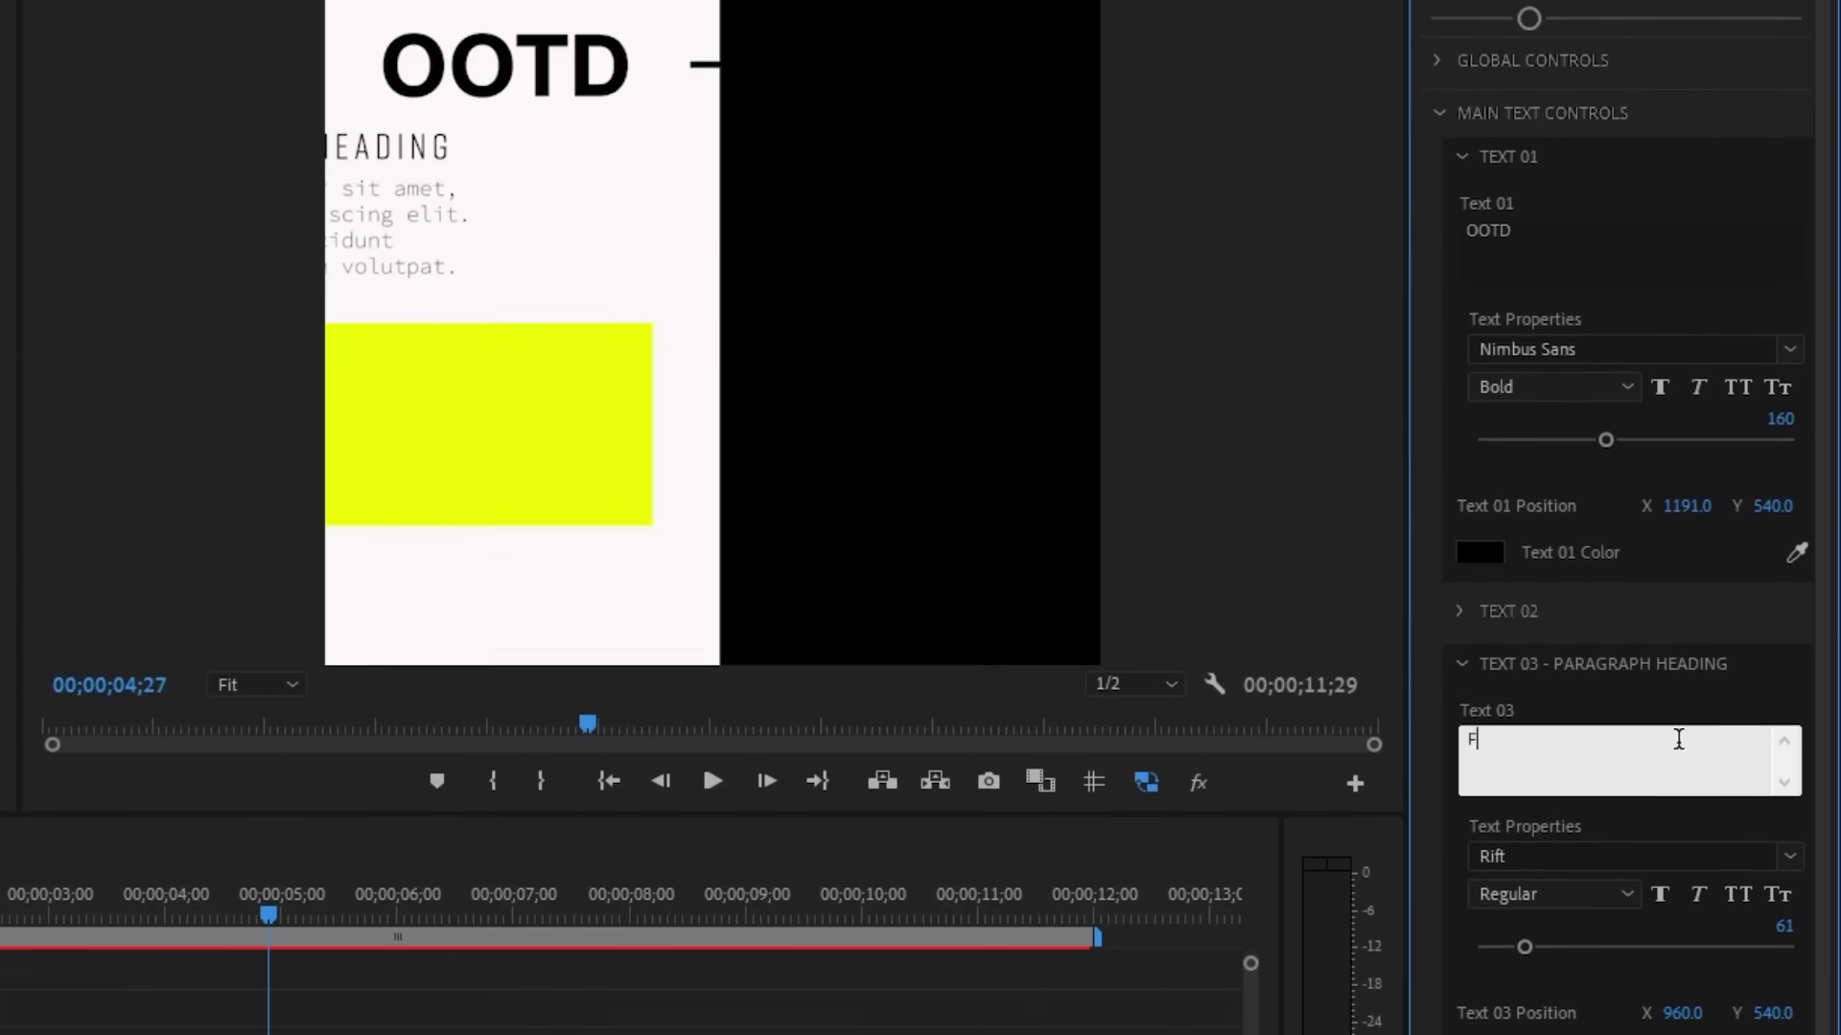
text(Filming Day)
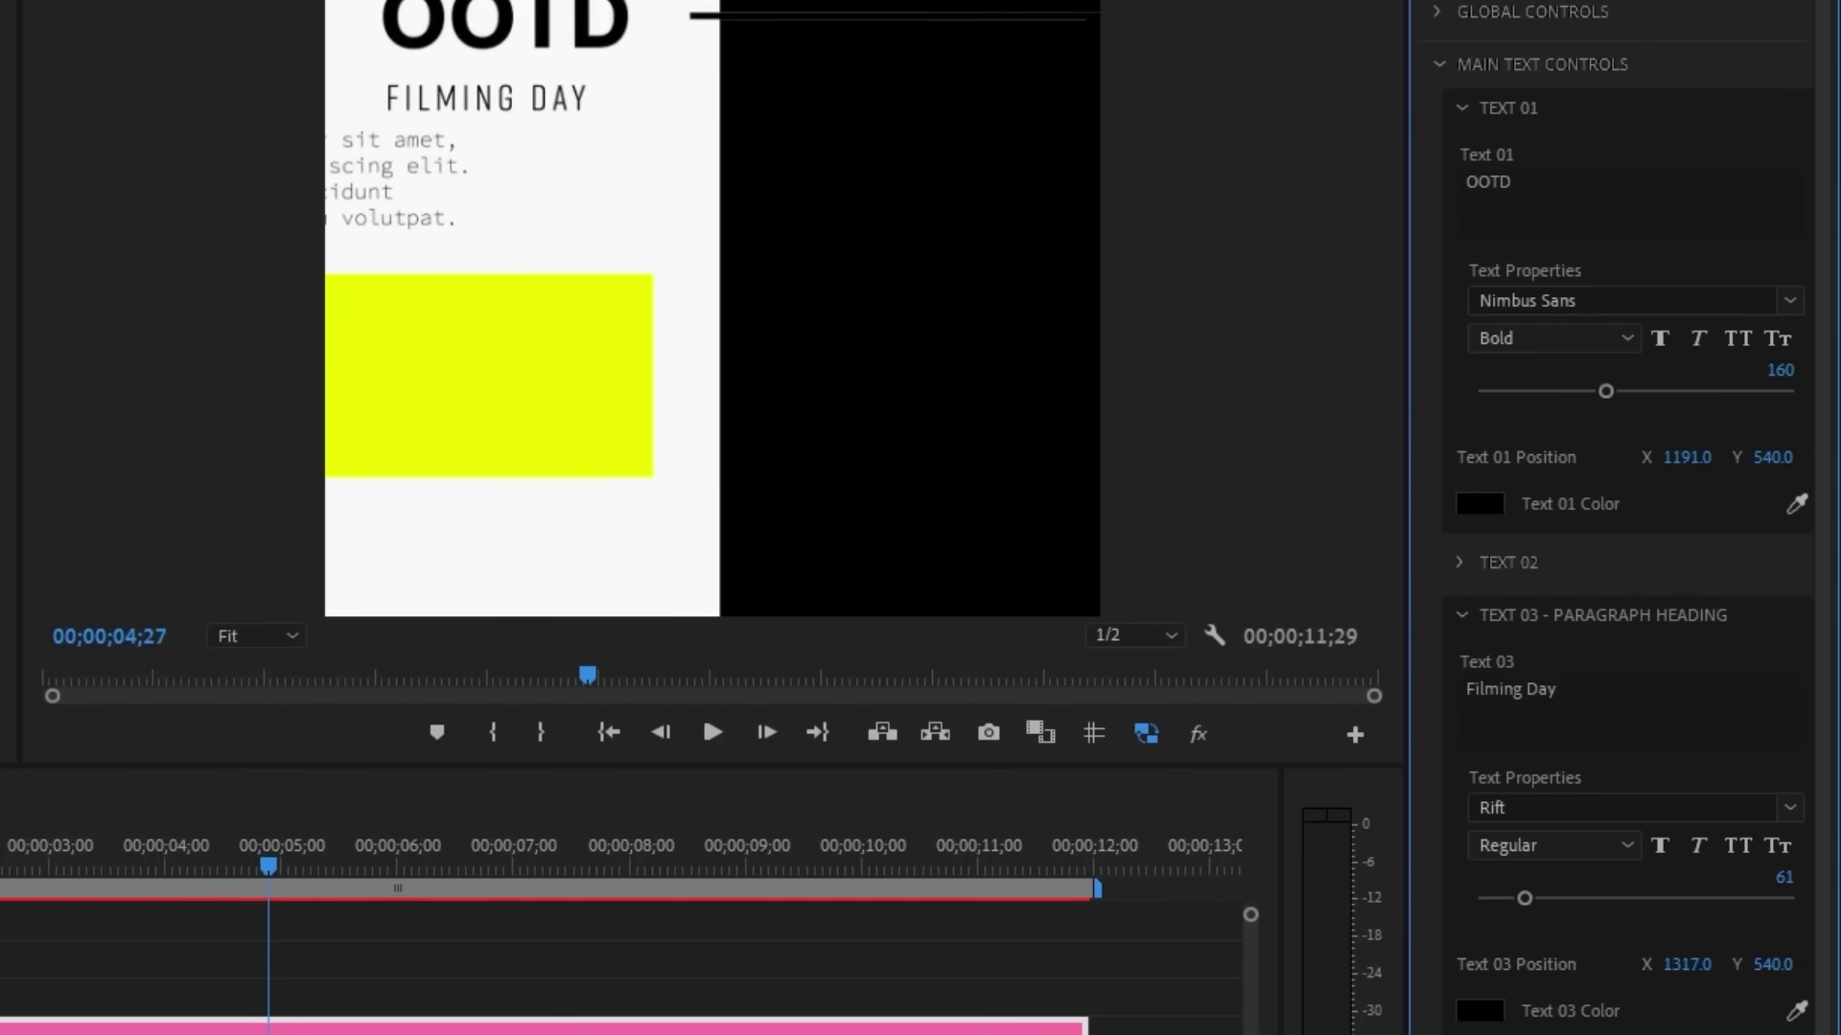
Replace the placeholder paragraph with the outfit text and switch to layout style 9.
scroll(1599, 806, down, 5)
click(1599, 807)
key(ctrl+a)
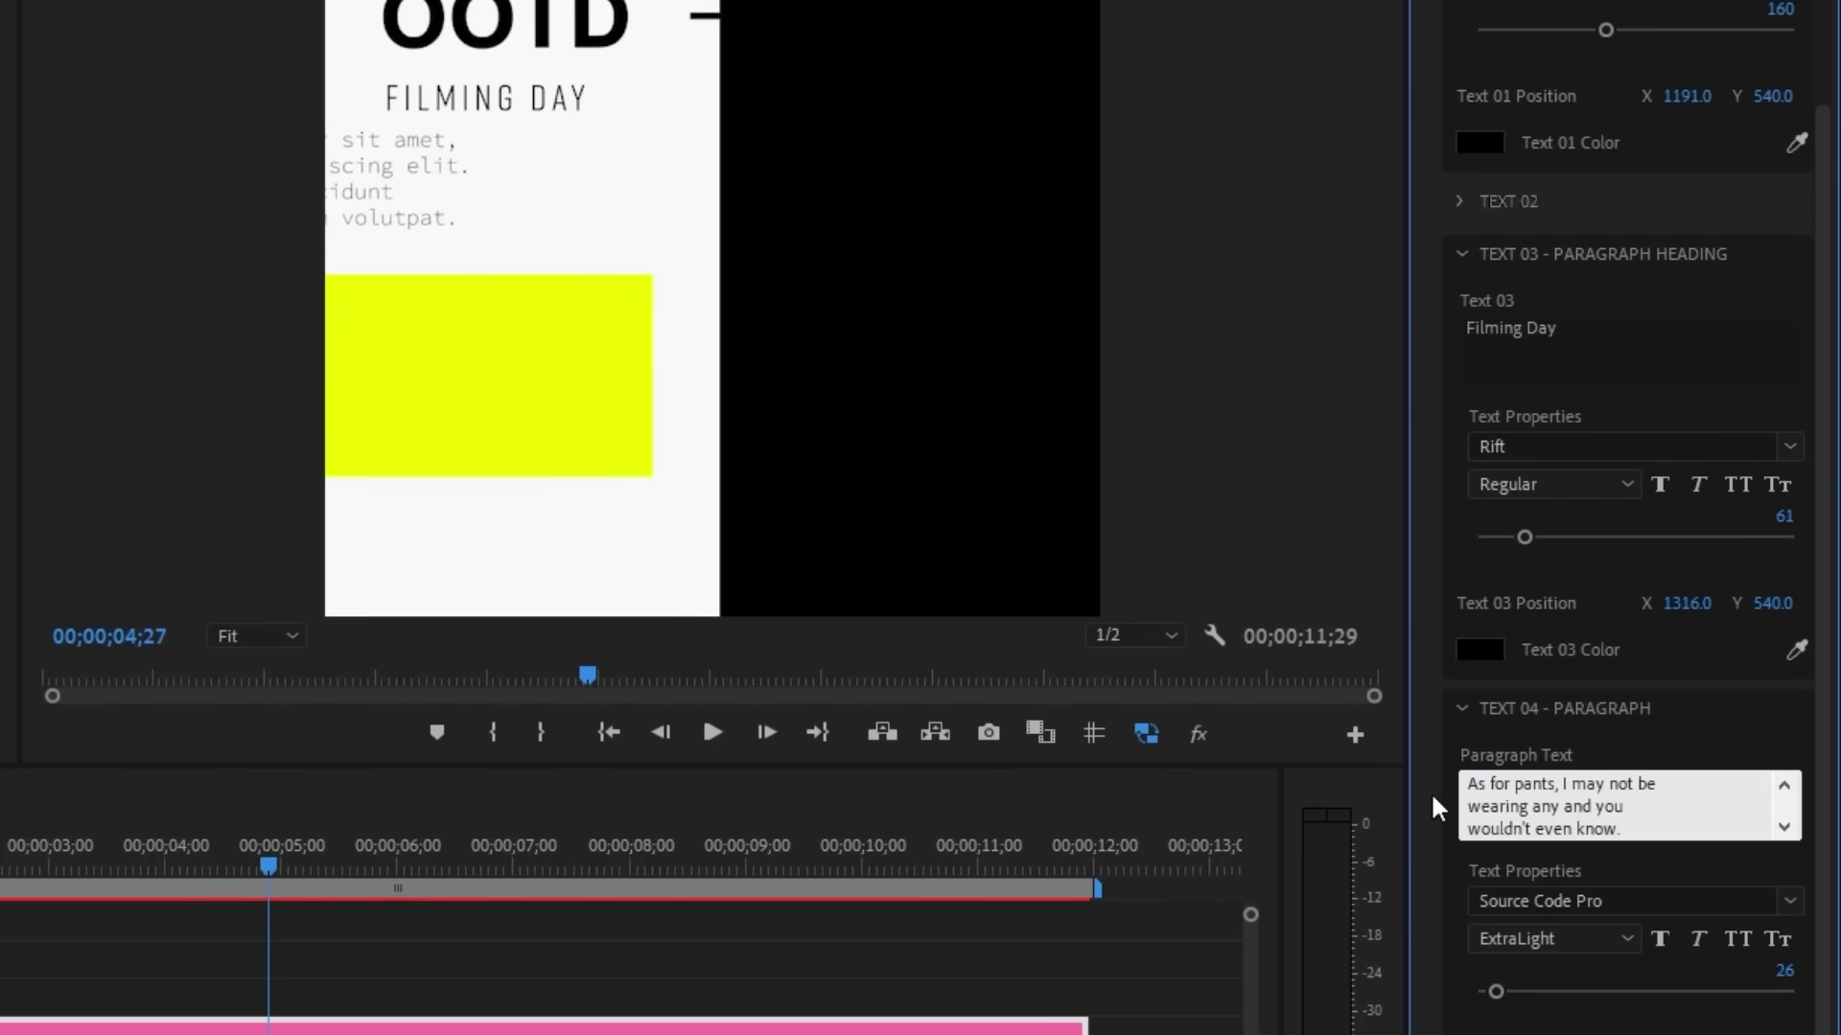
click(1438, 810)
scroll(1443, 810, down, 3)
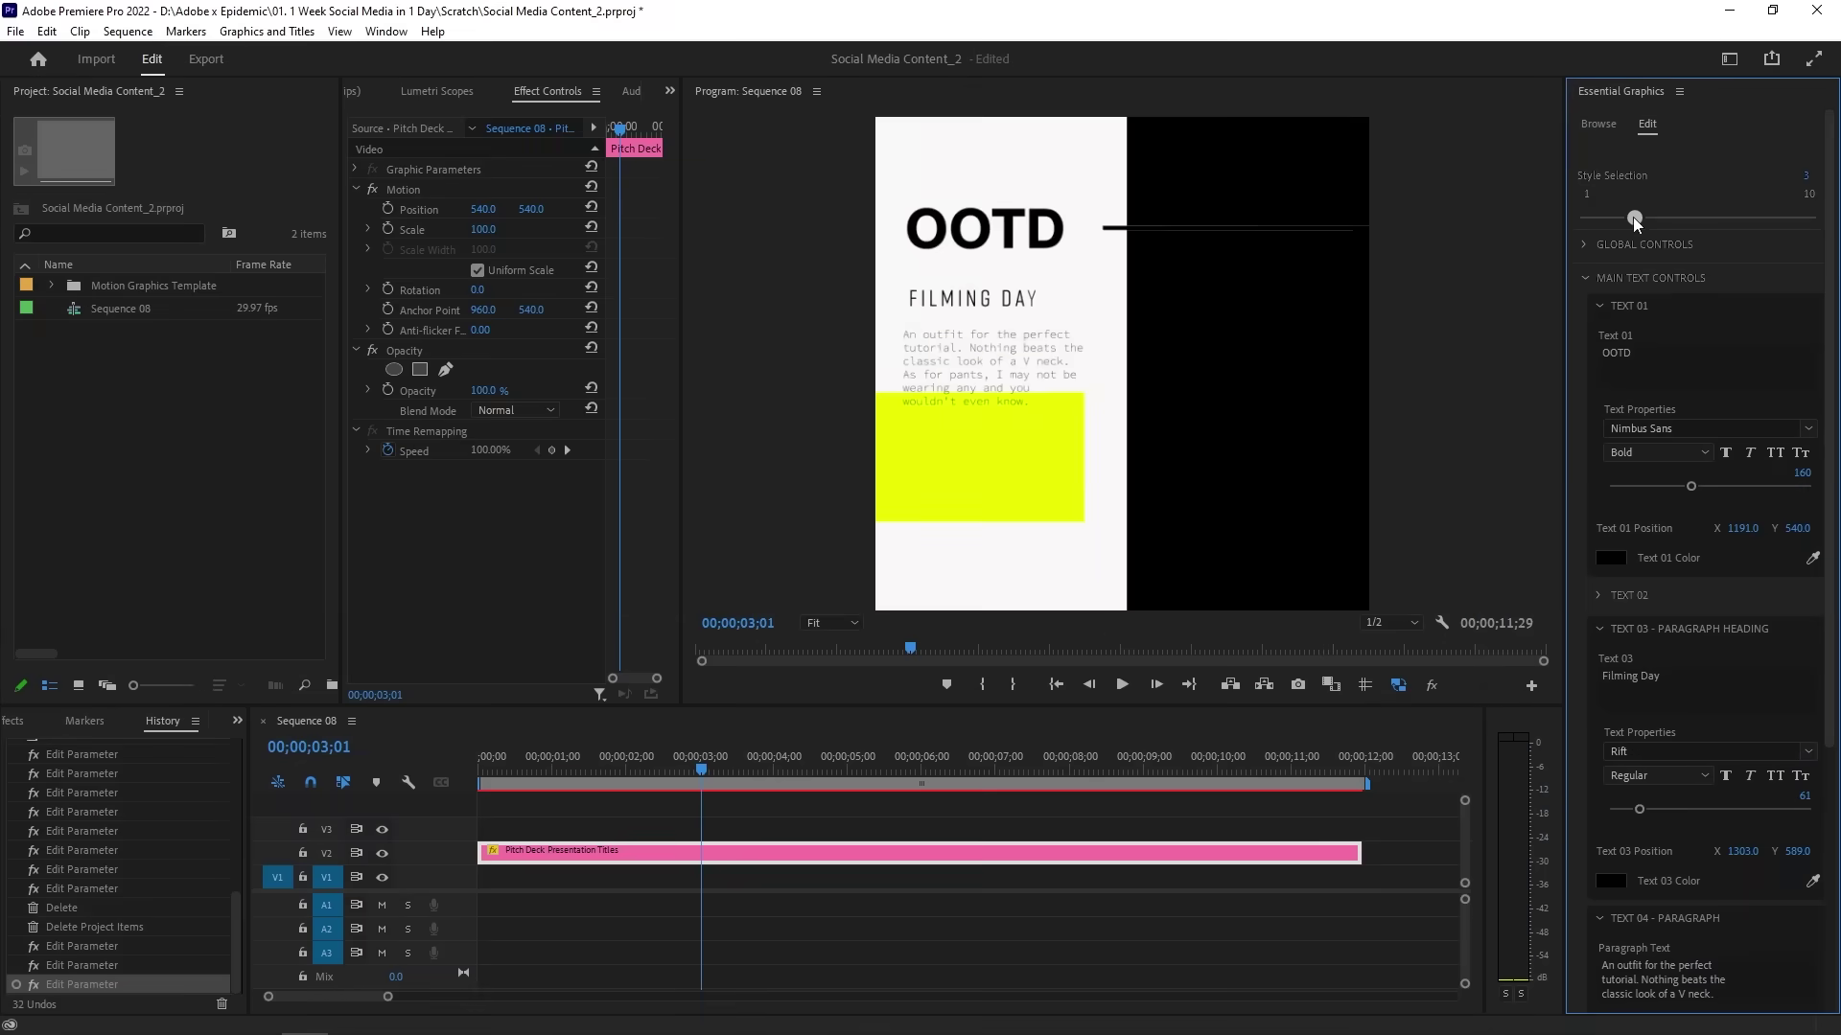
drag(1631, 217, 1775, 222)
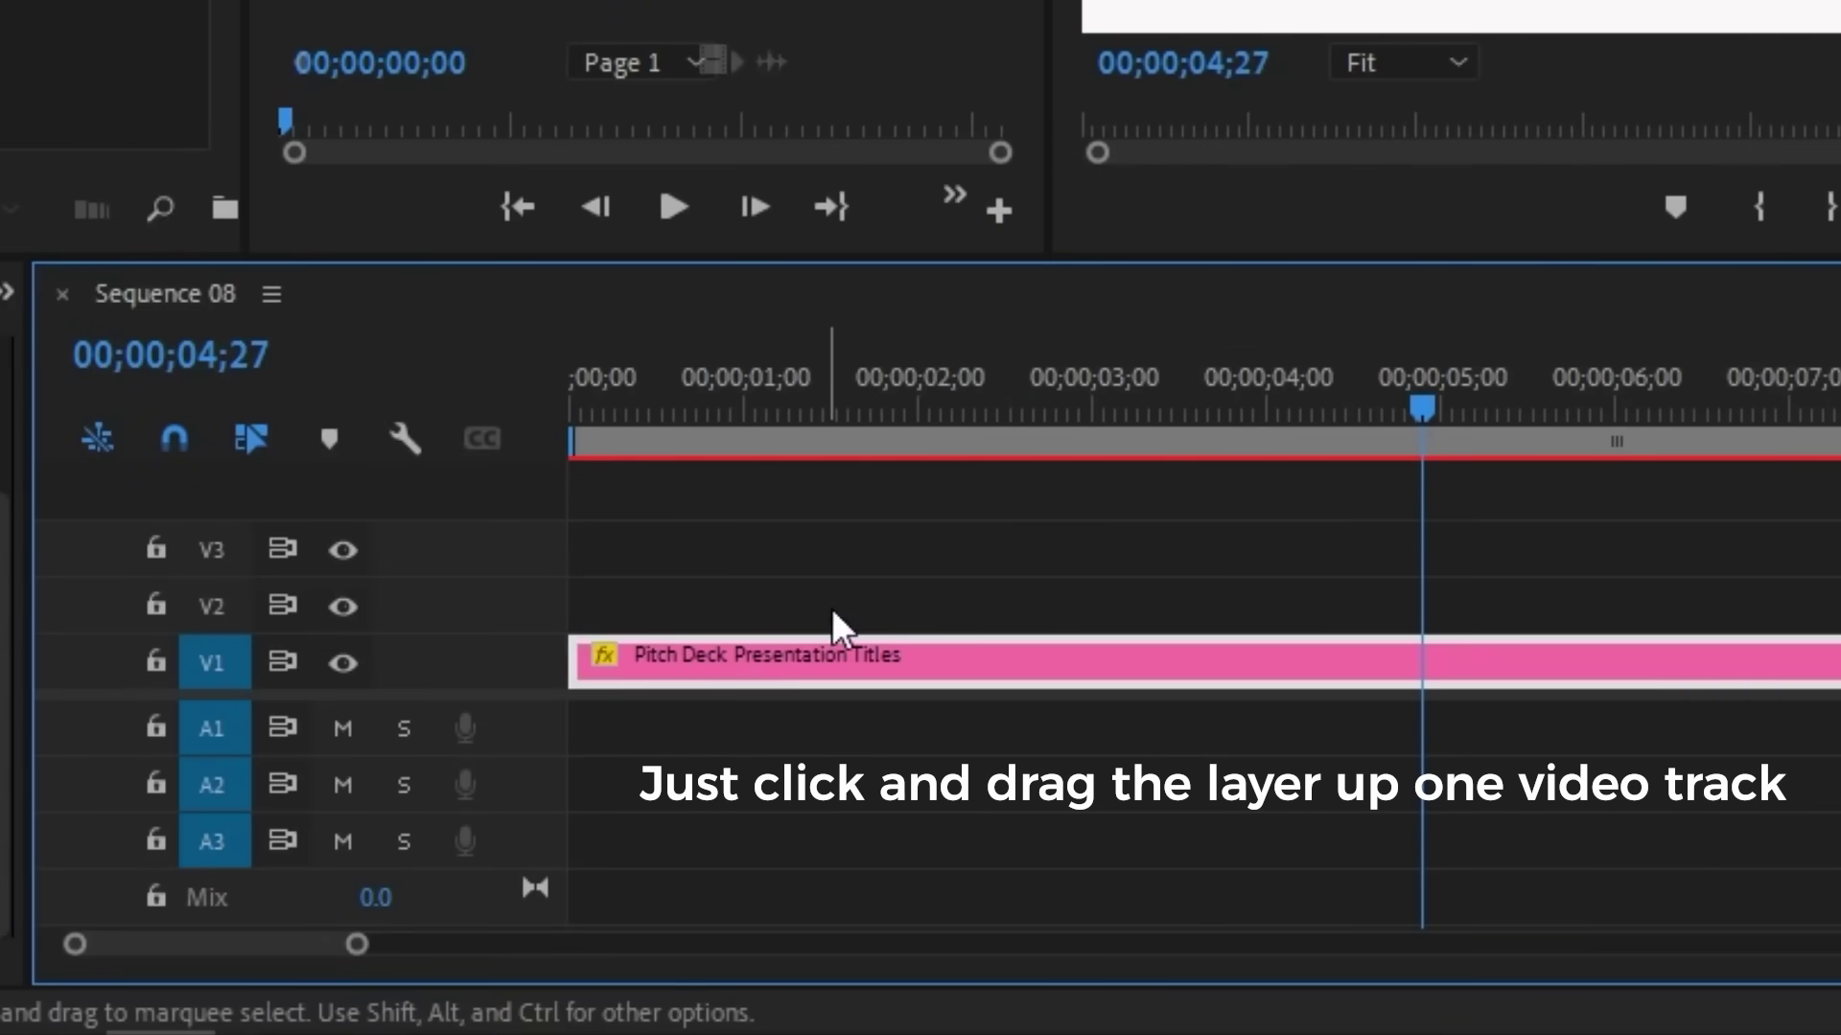
Drag the Pitch Deck Presentation Titles clip from V1 up to V2.
drag(831, 614, 831, 599)
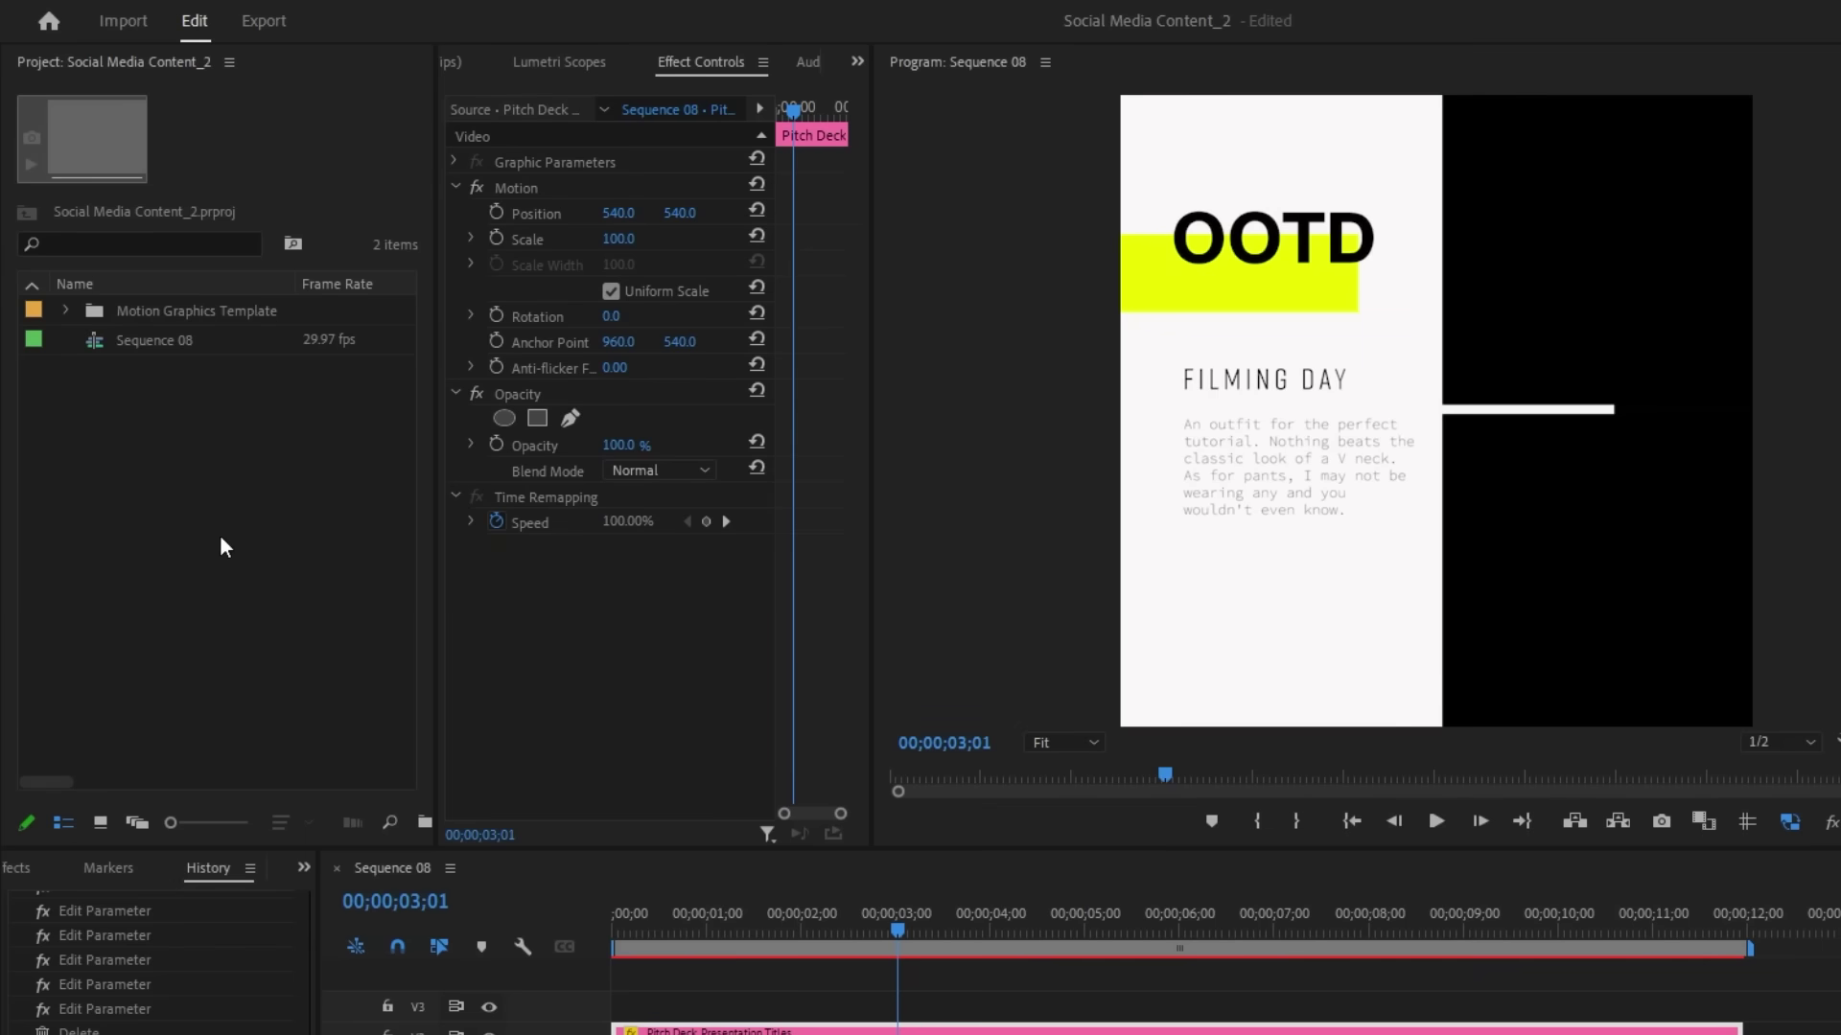
Import Josh Photo.jpg and place it at the start of V1 beneath the title.
double_click(221, 539)
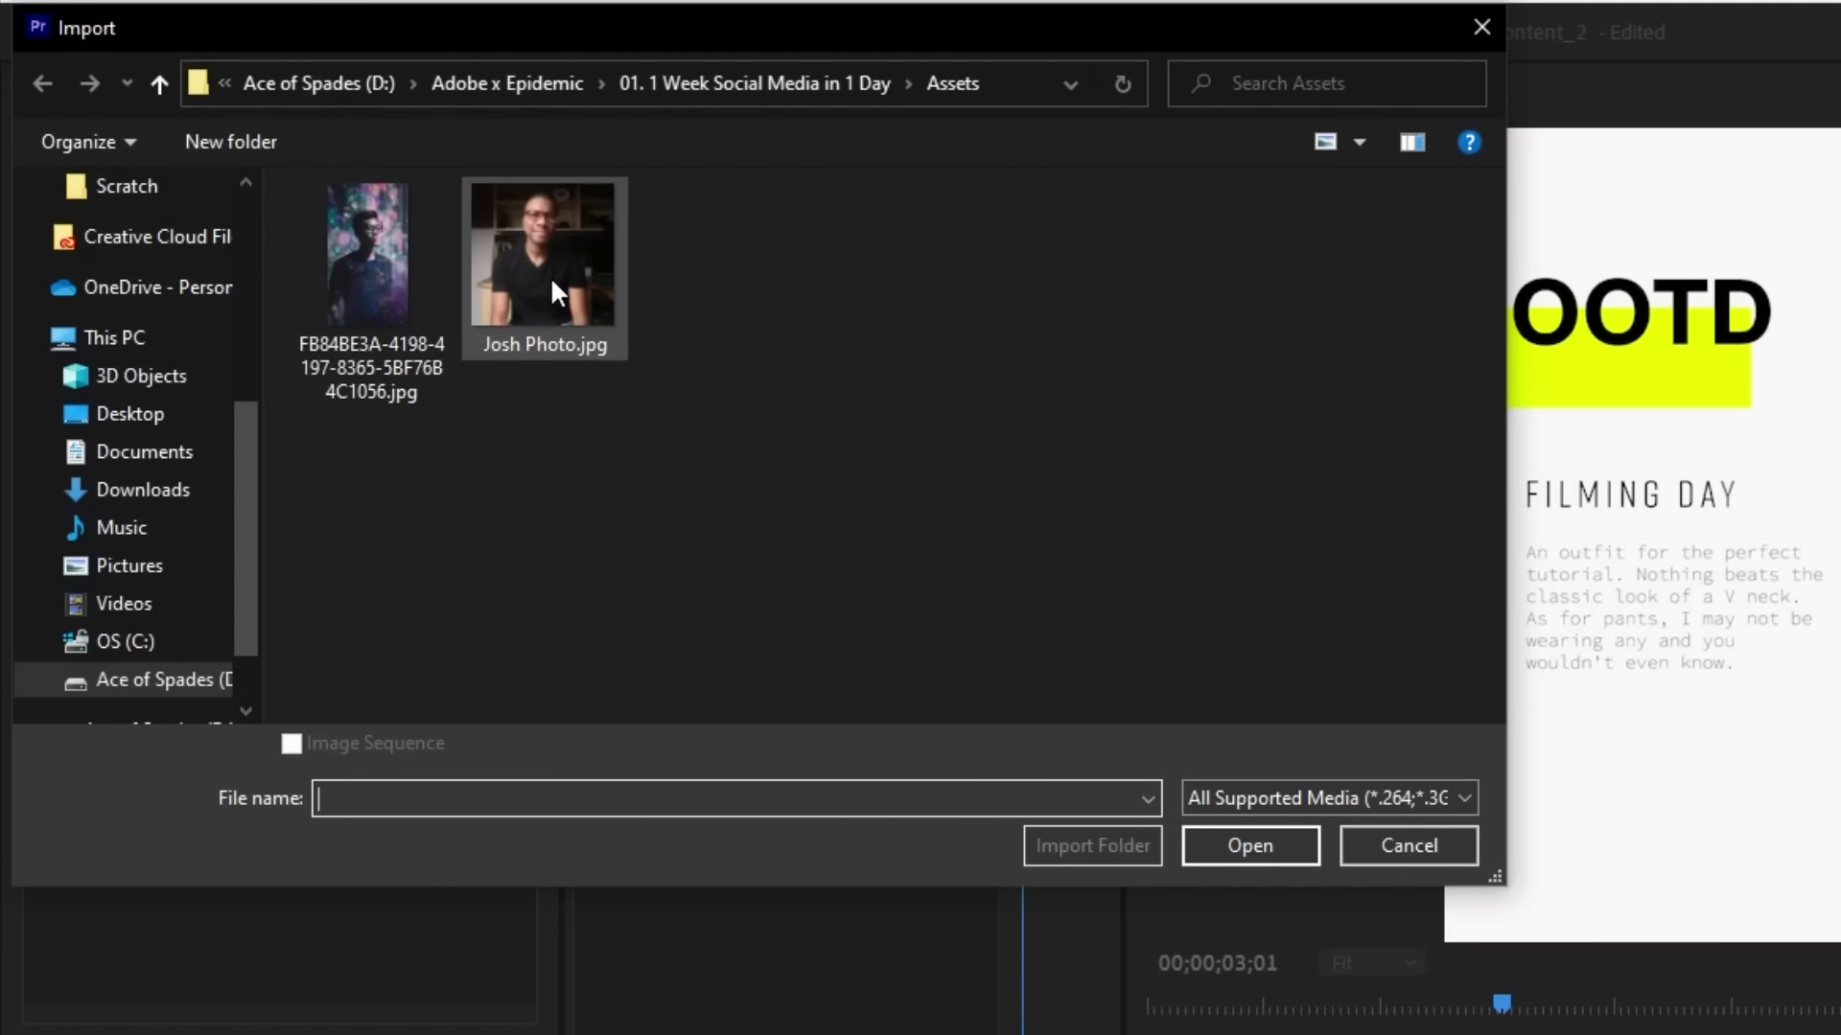
double_click(554, 287)
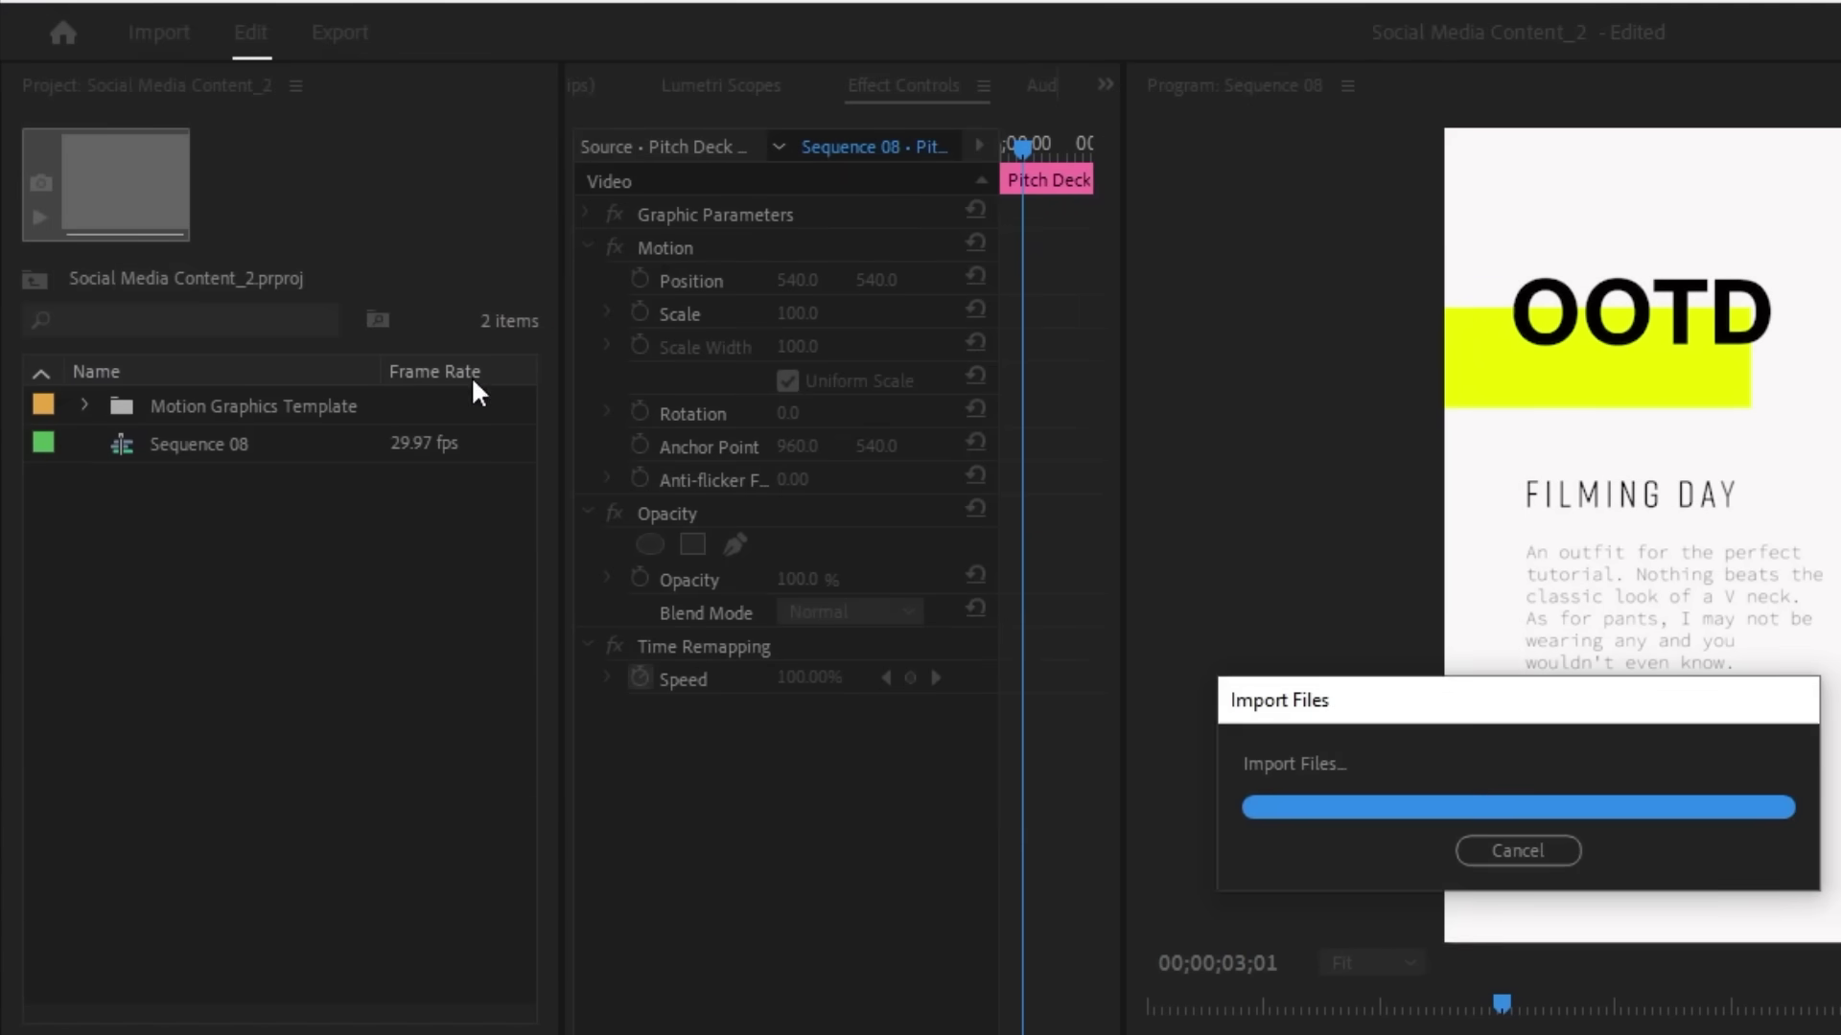
drag(192, 397, 491, 883)
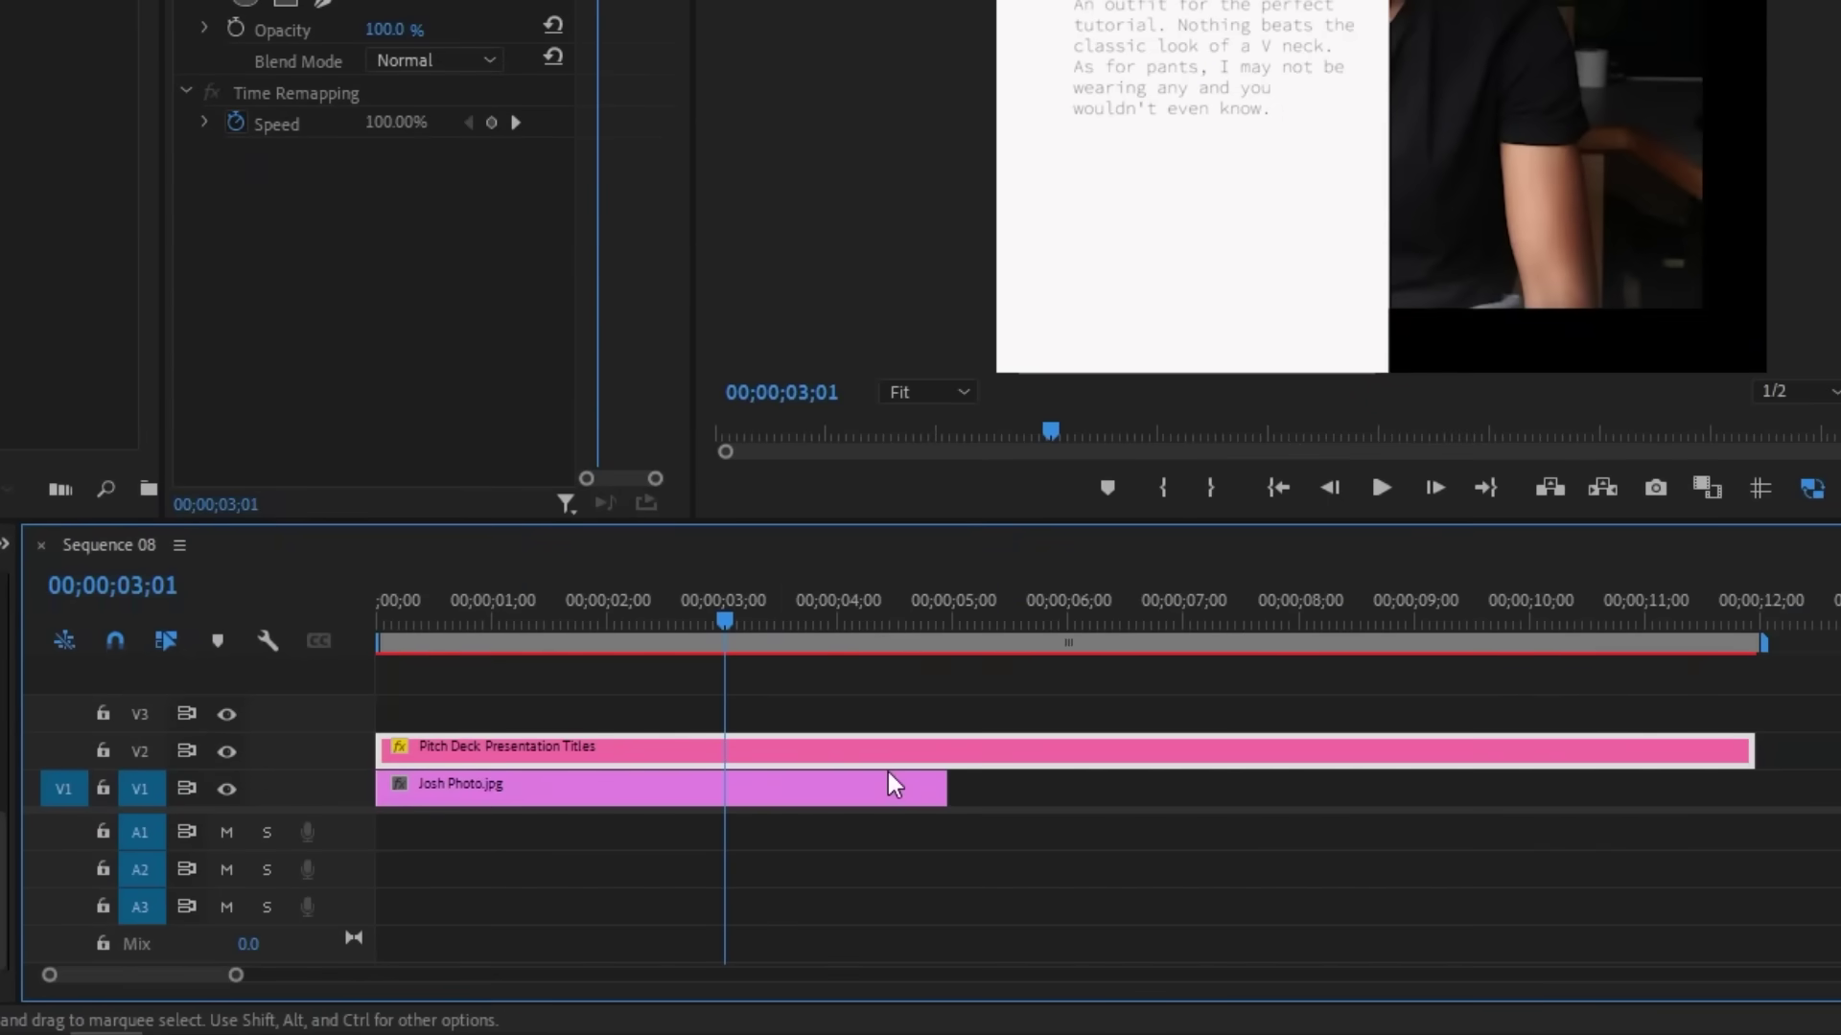
Trim Josh Photo.jpg to end with the title and start about a second in.
drag(945, 787, 1641, 786)
drag(1641, 621, 1689, 617)
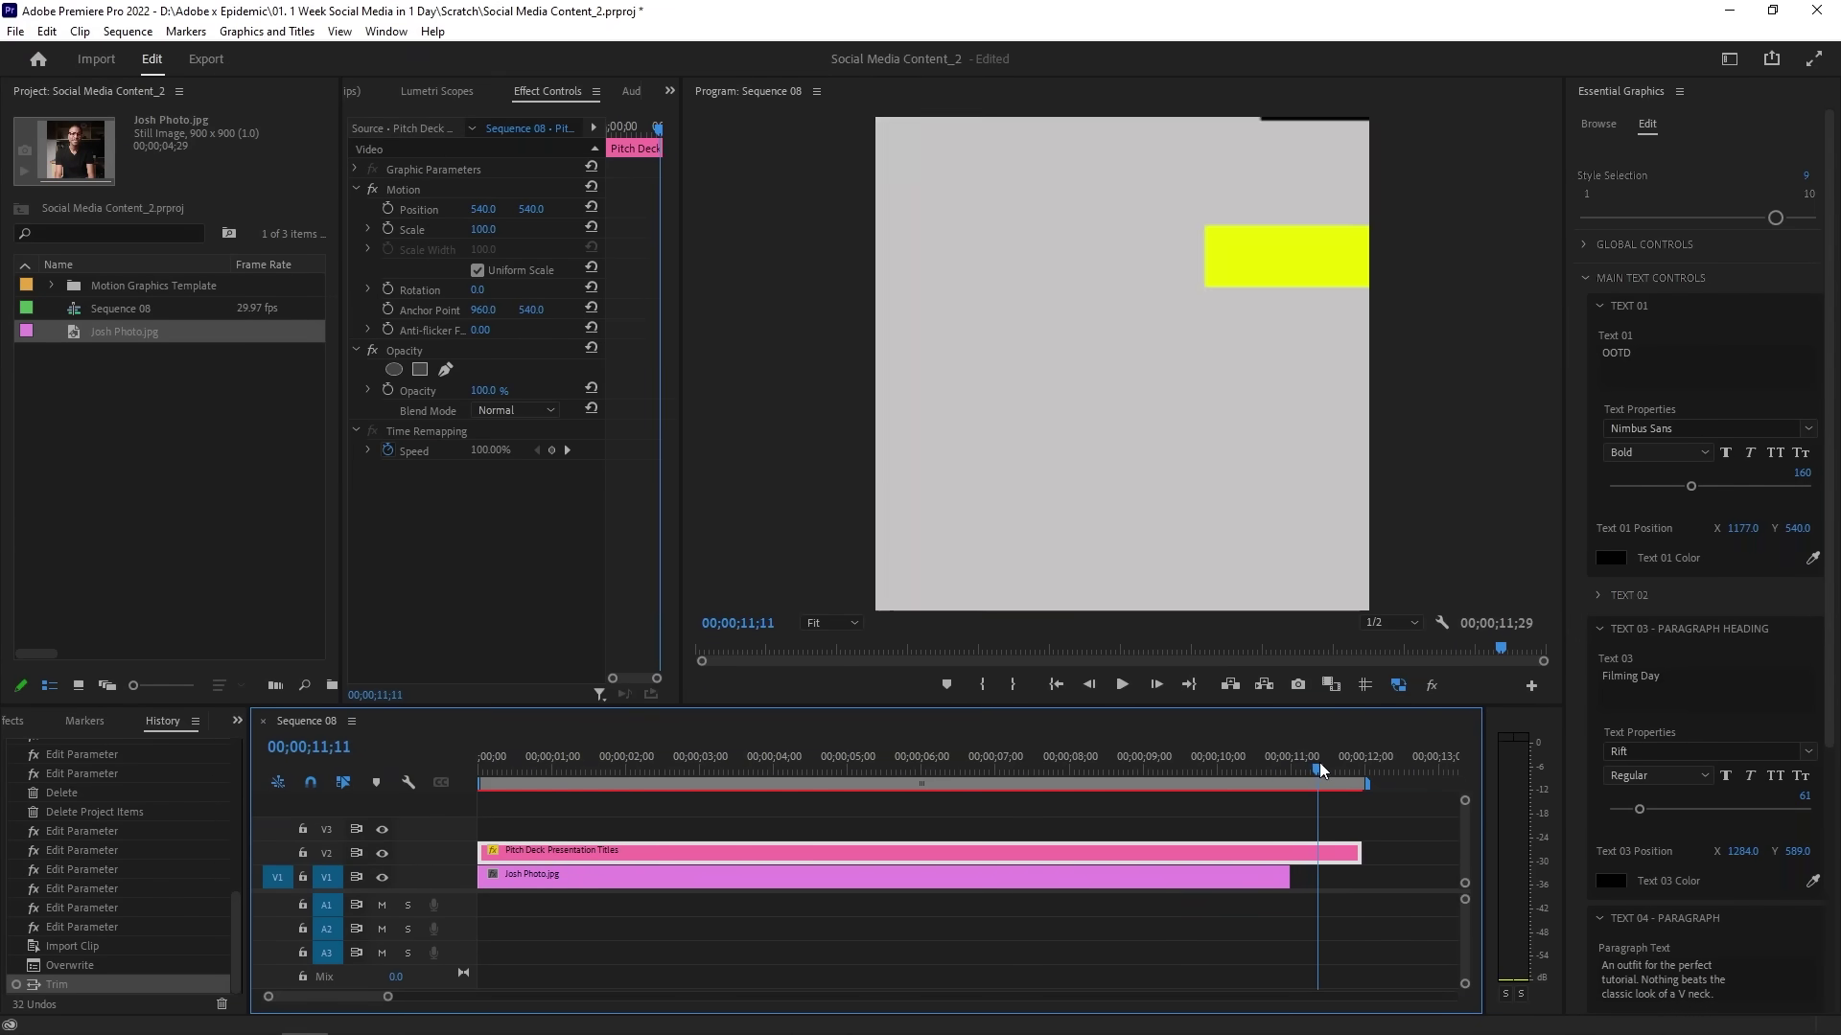
drag(1288, 878, 1351, 868)
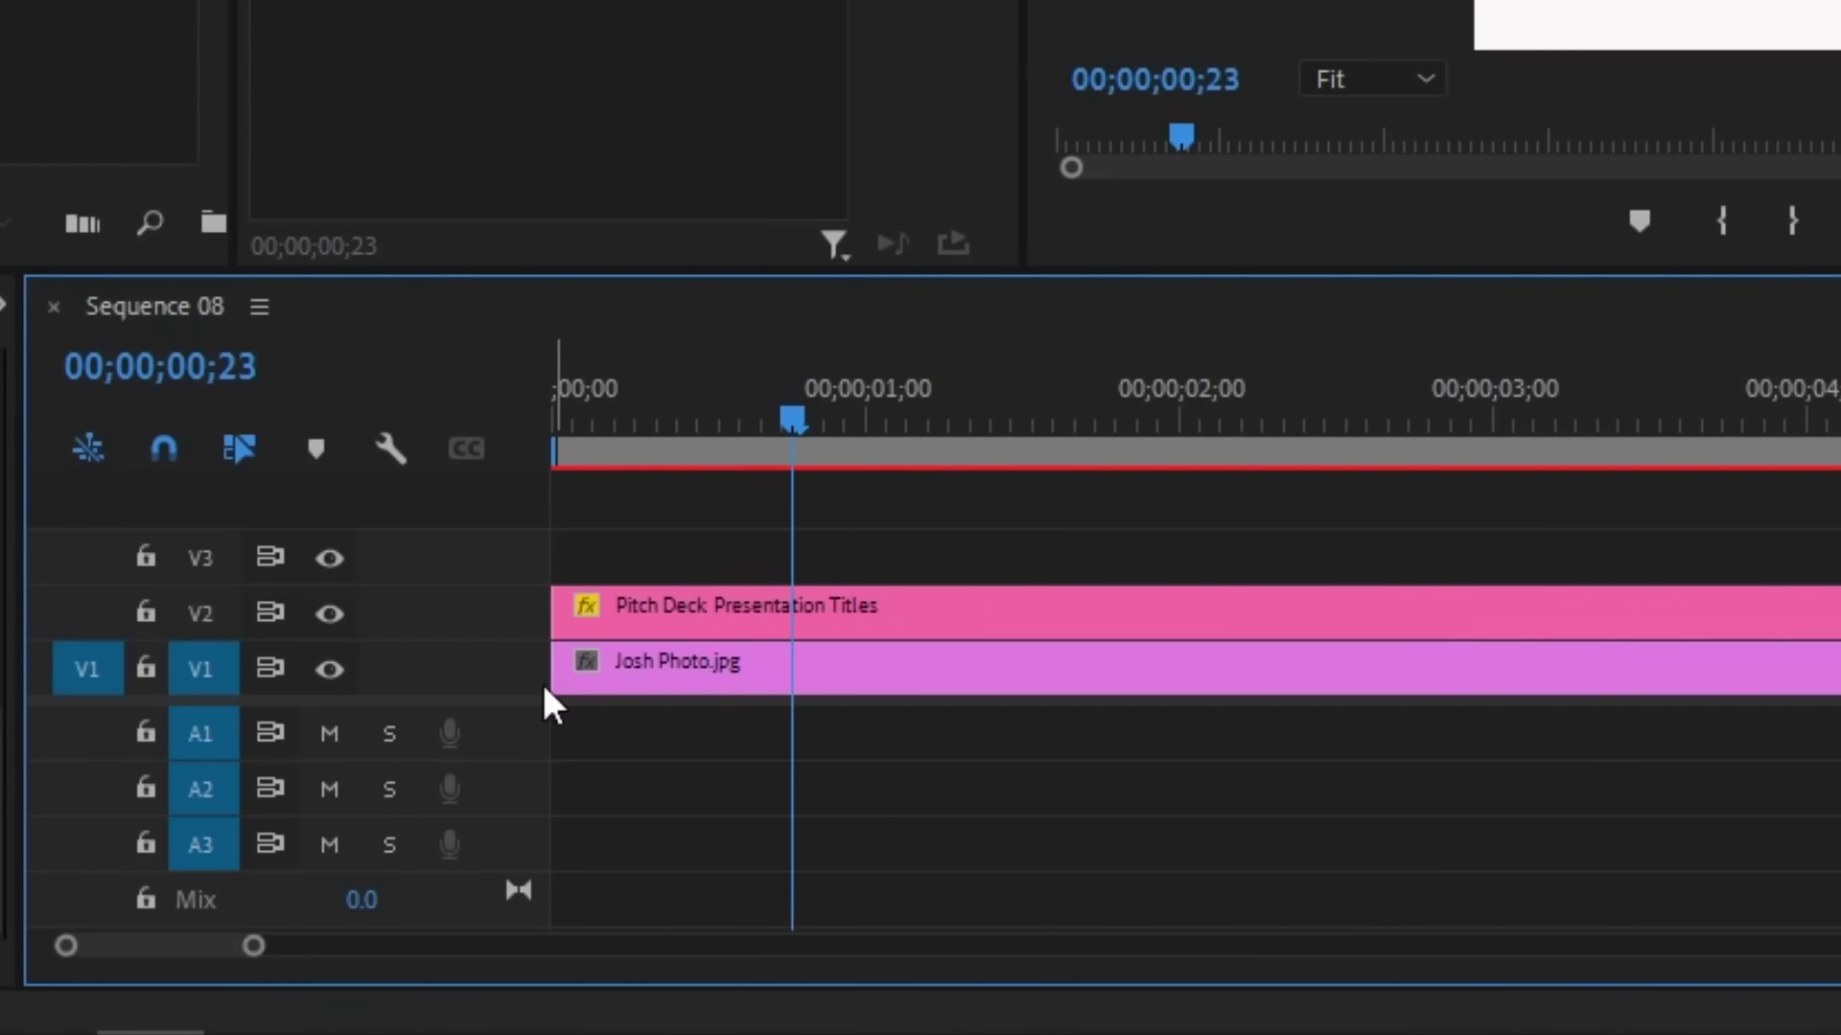
drag(560, 669, 592, 671)
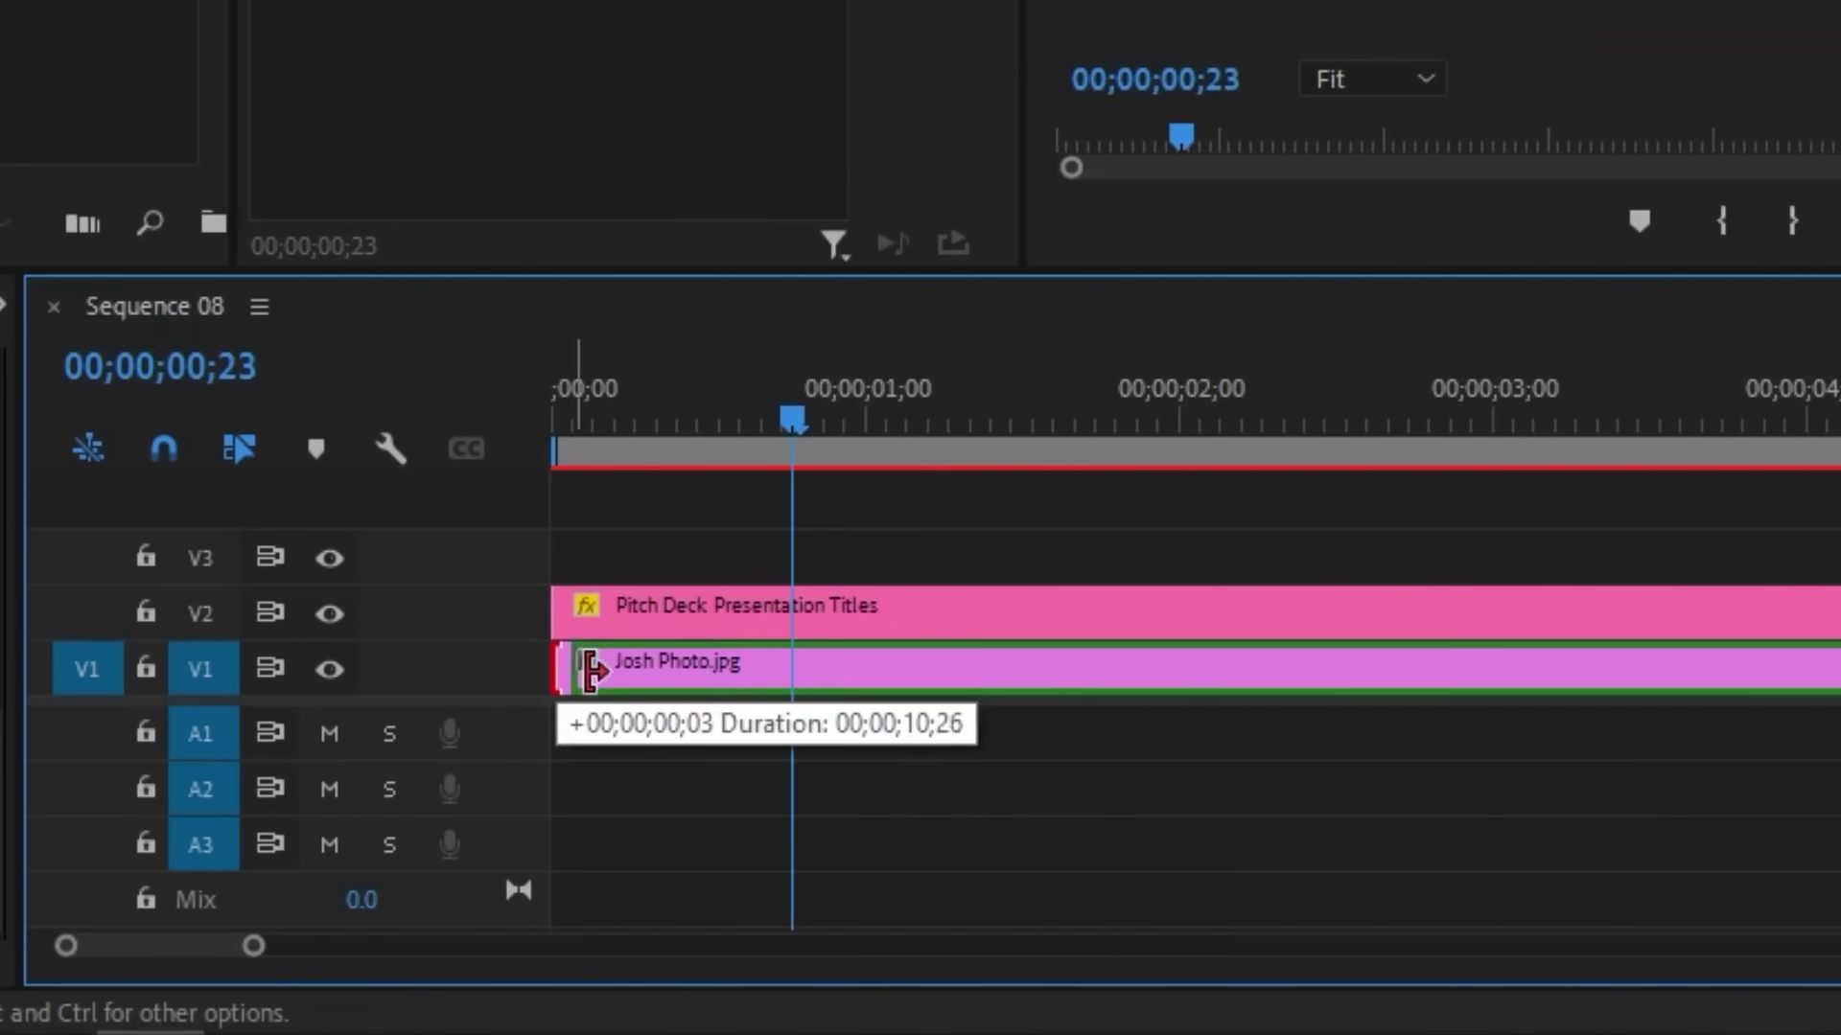
drag(814, 668, 814, 668)
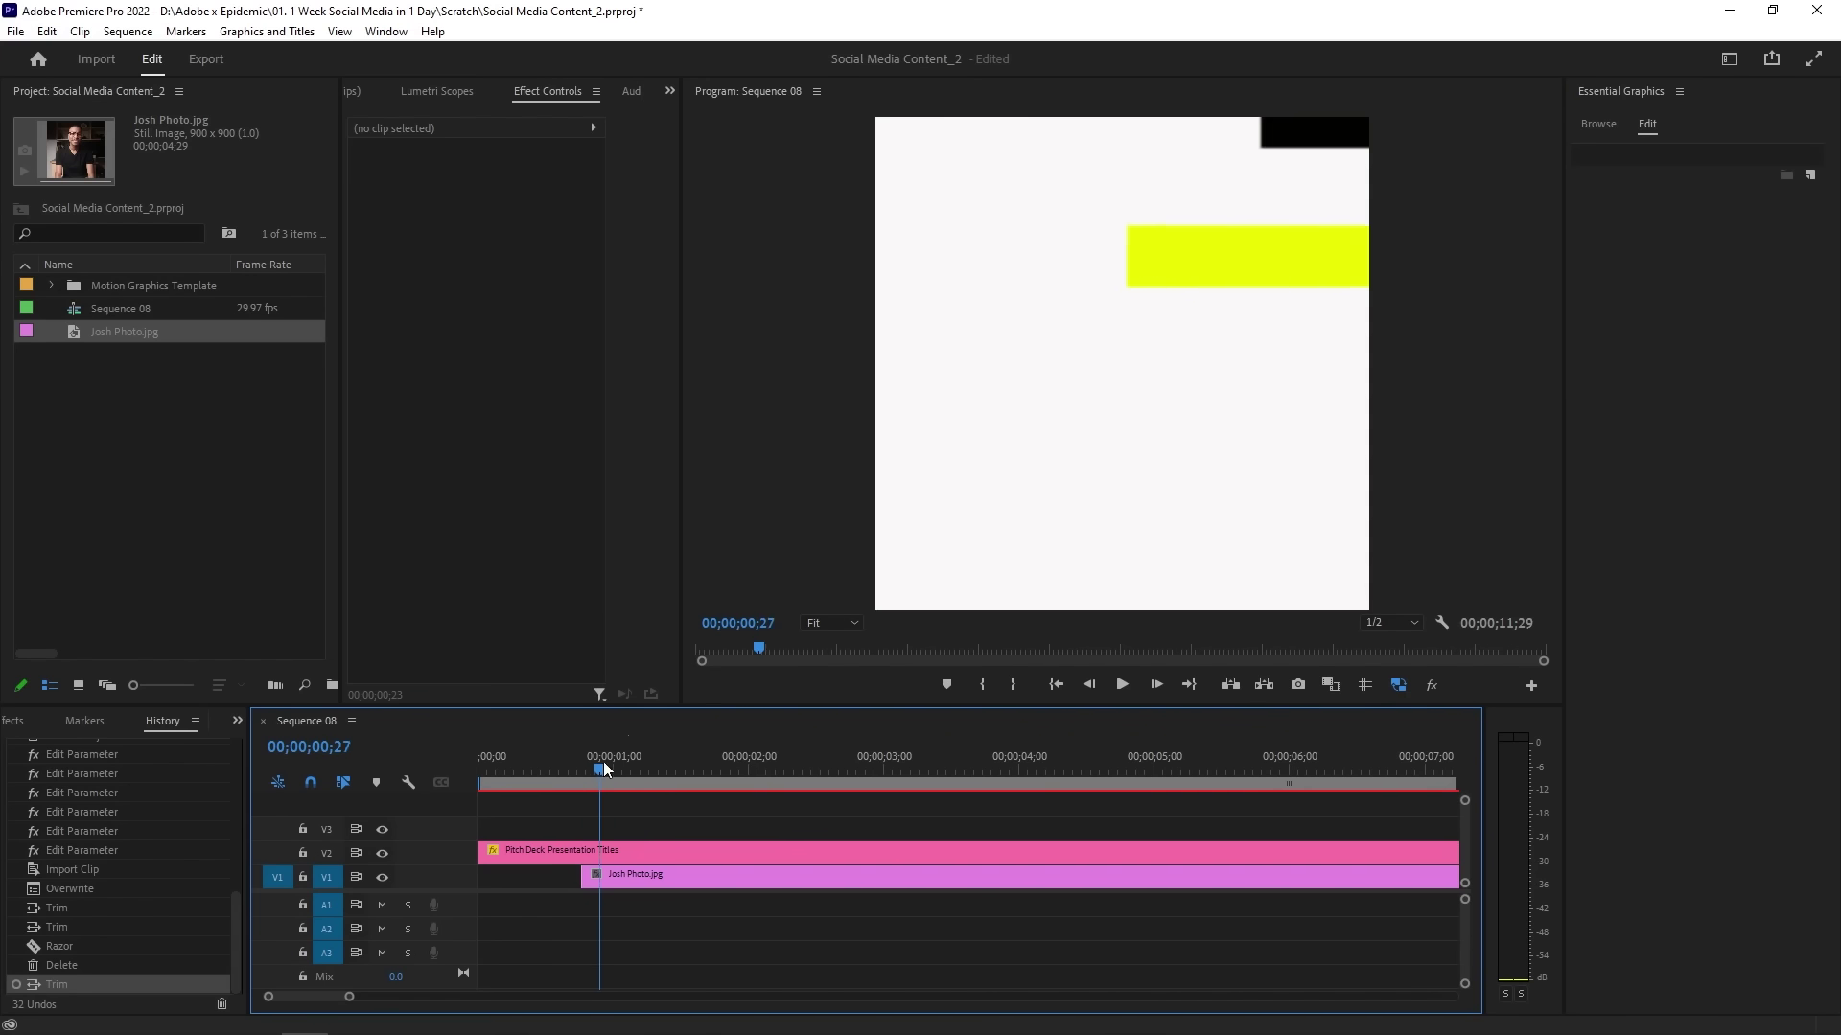
drag(602, 761, 739, 784)
click(792, 884)
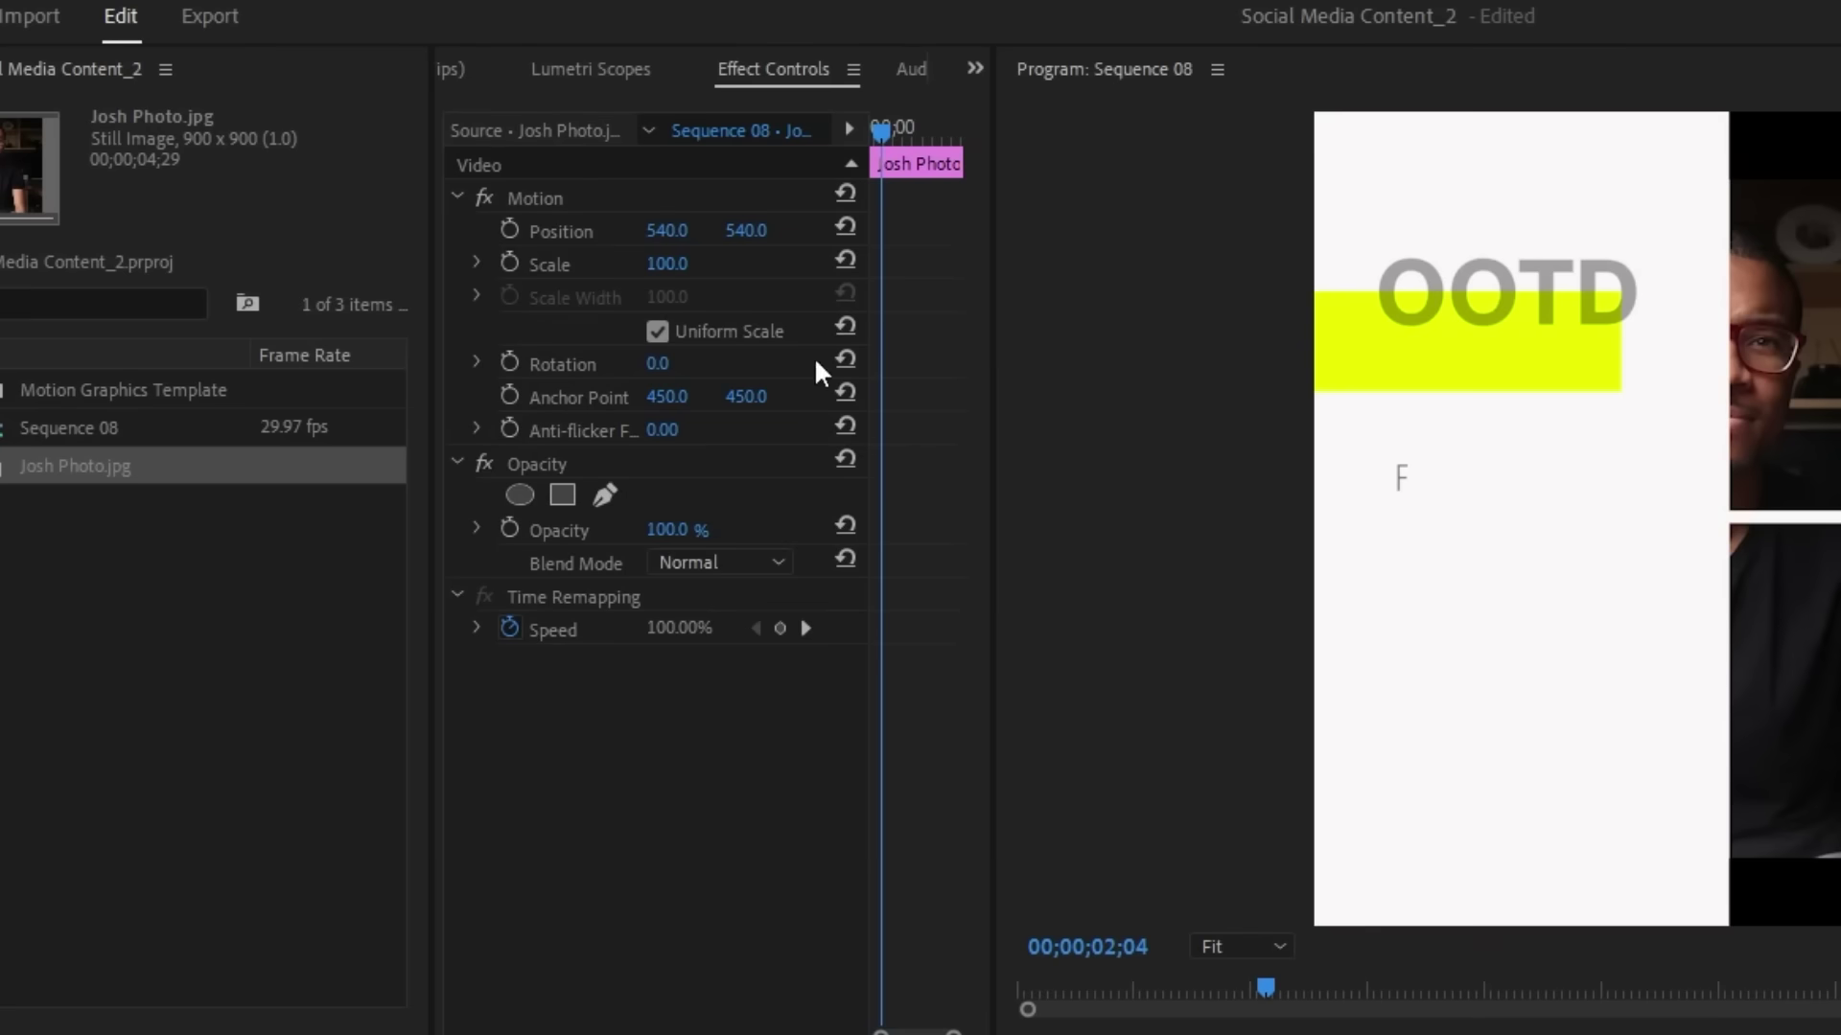
Set Josh Photo.jpg's Motion Scale to 120% in Effect Controls.
click(785, 106)
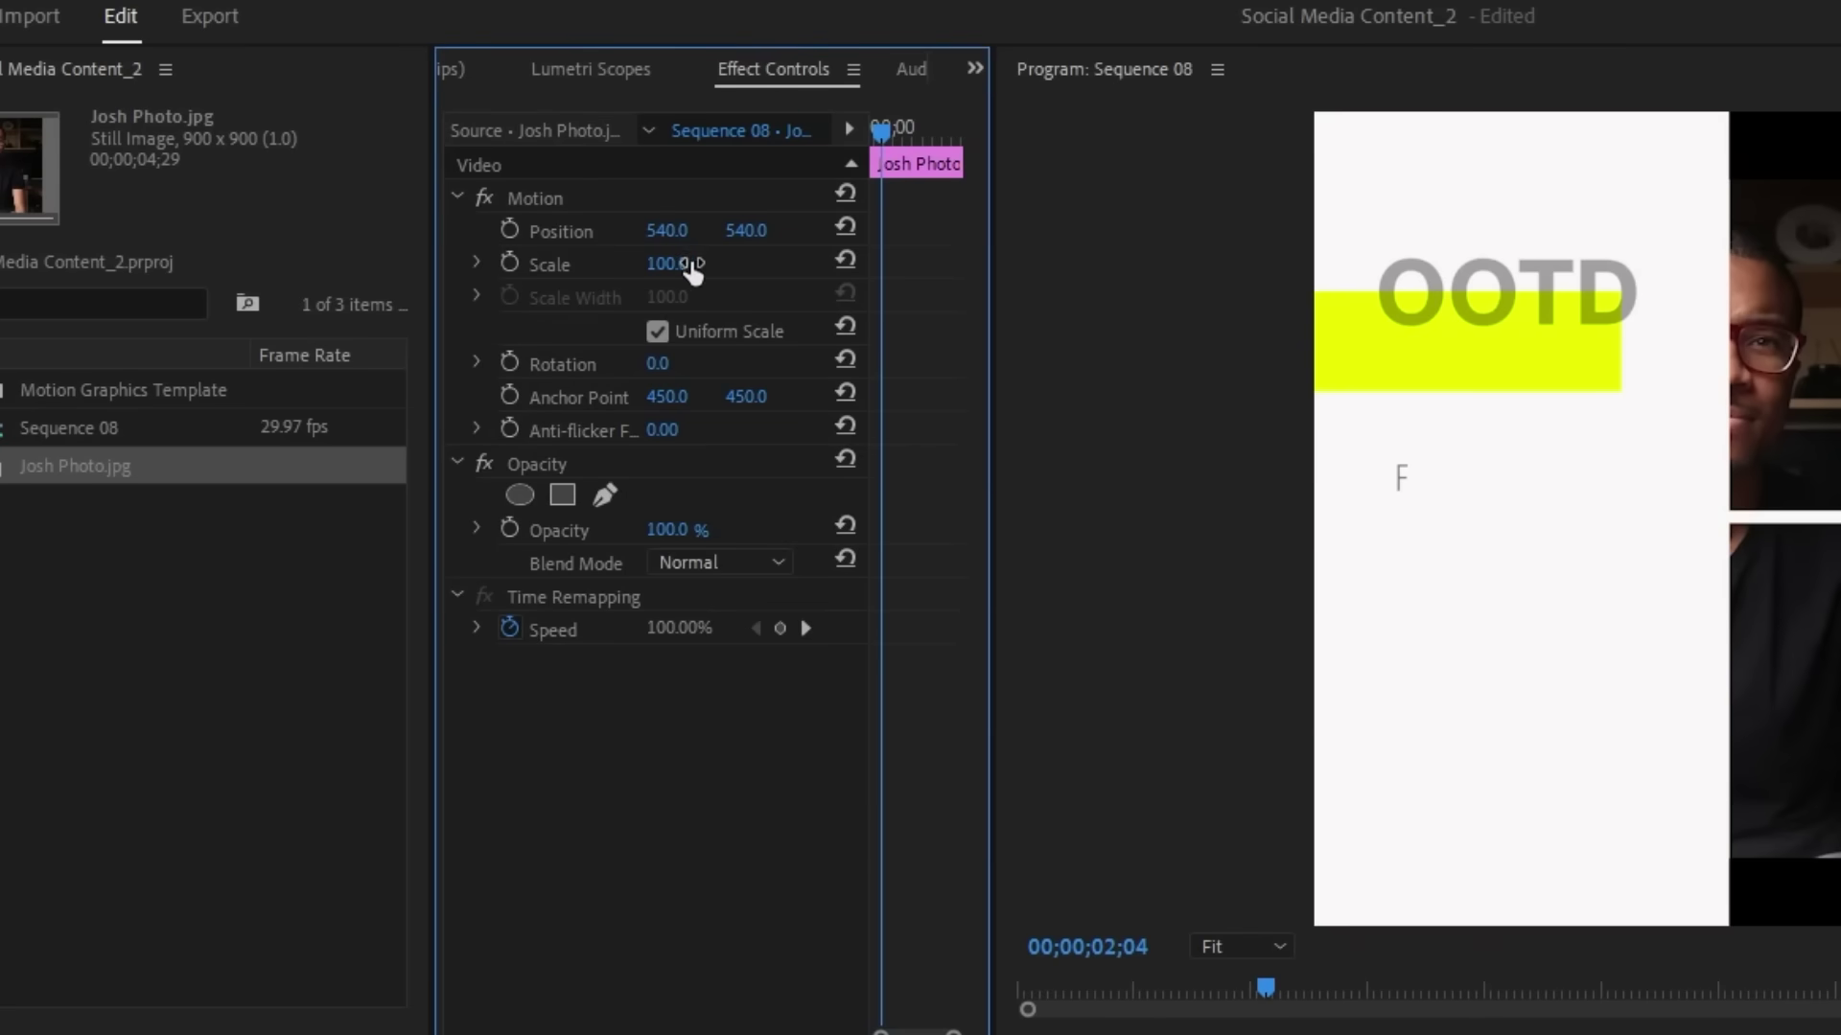
drag(689, 273, 713, 273)
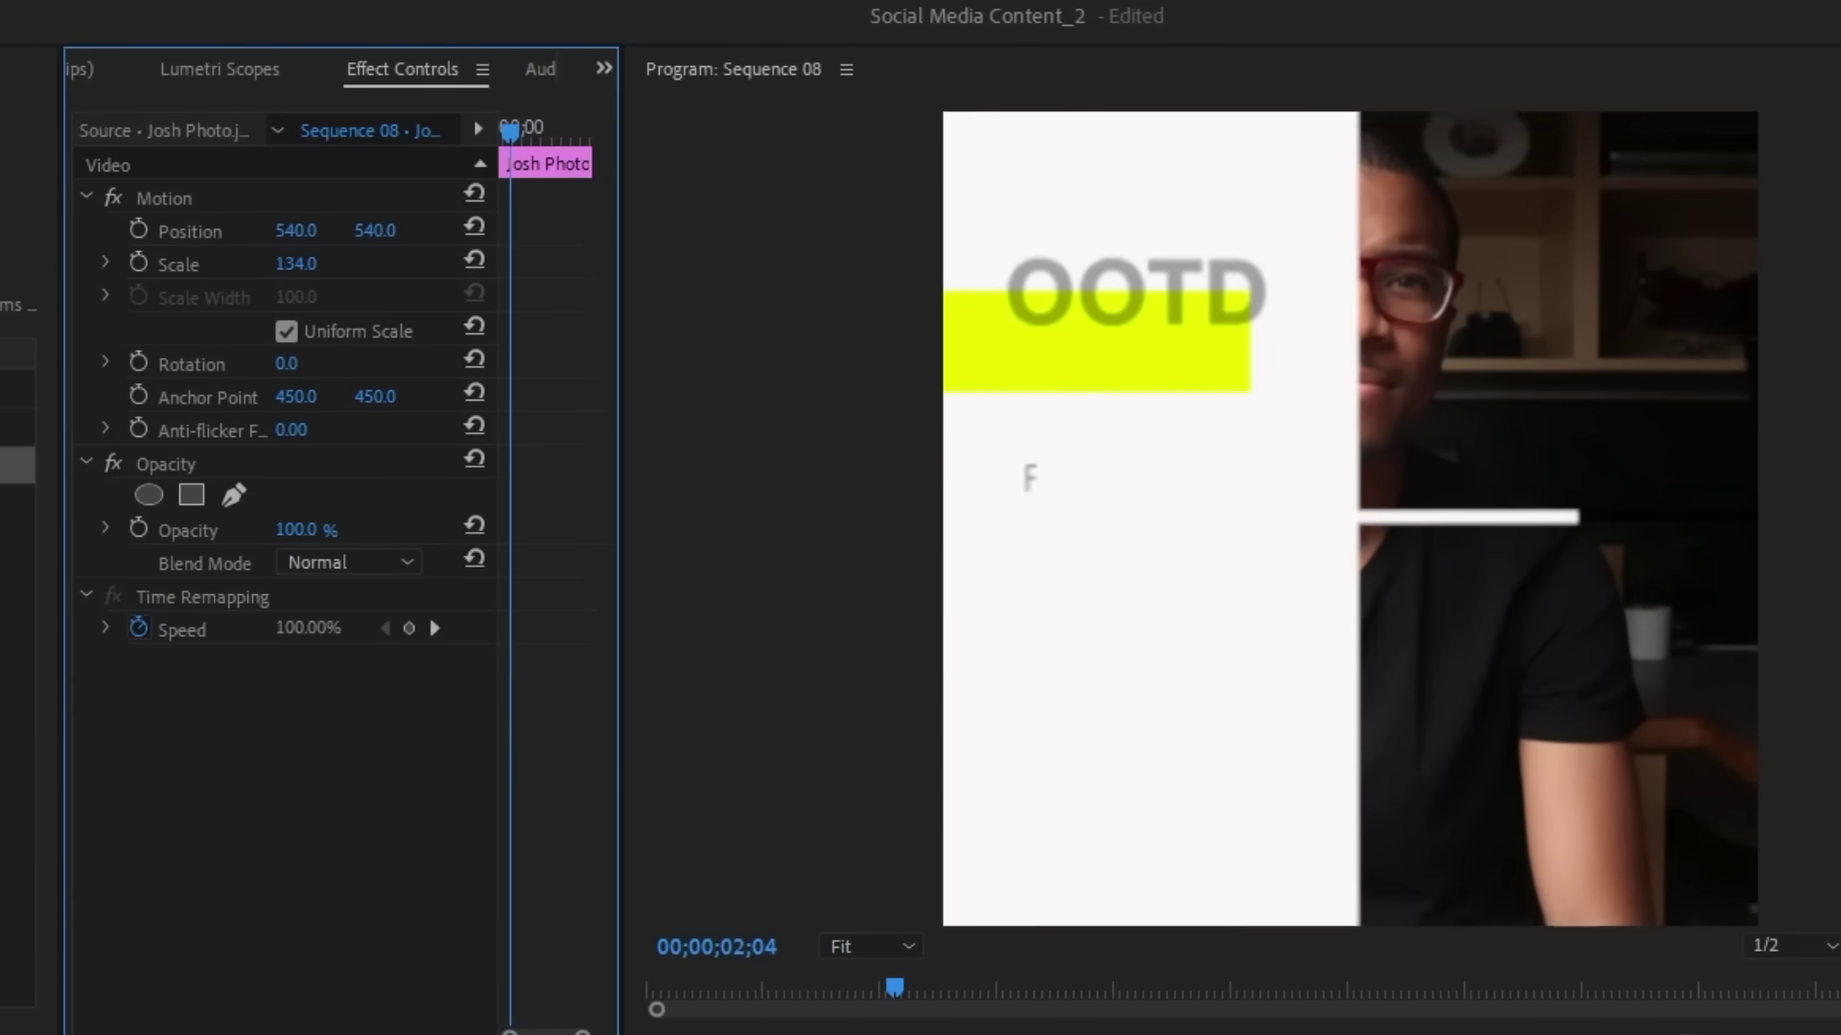
drag(295, 263, 402, 231)
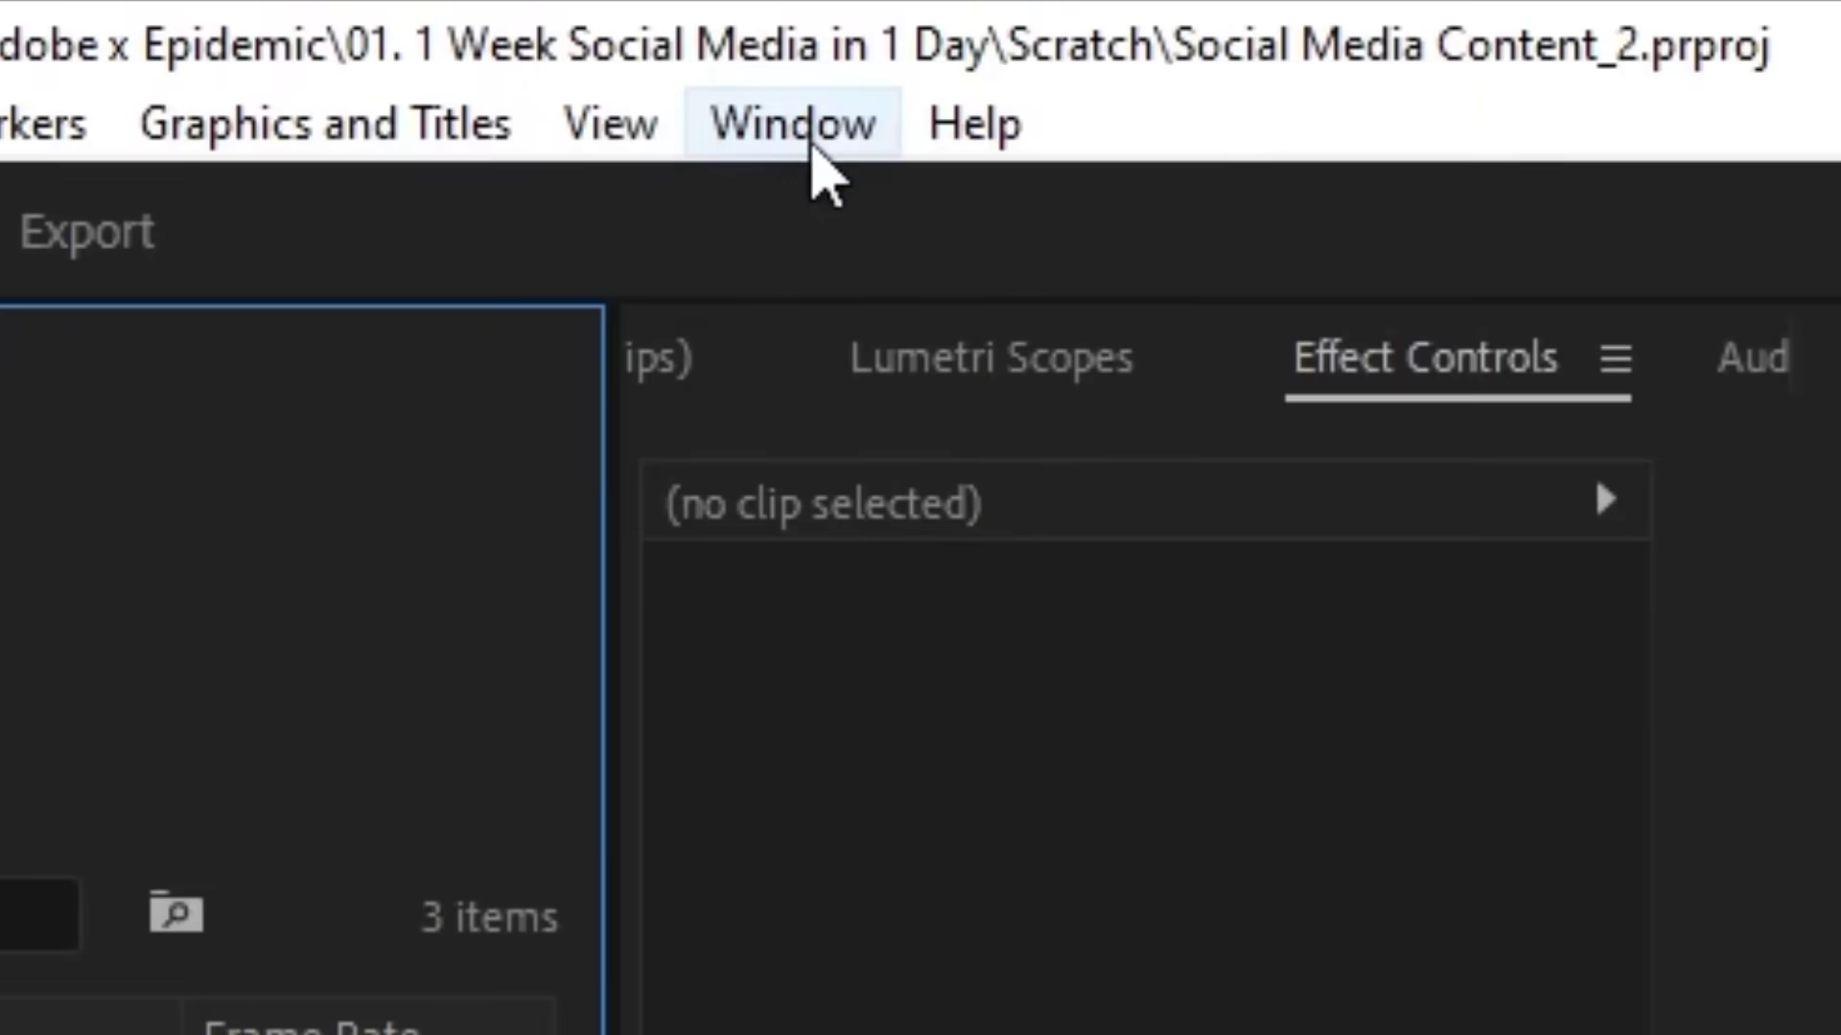
click(813, 144)
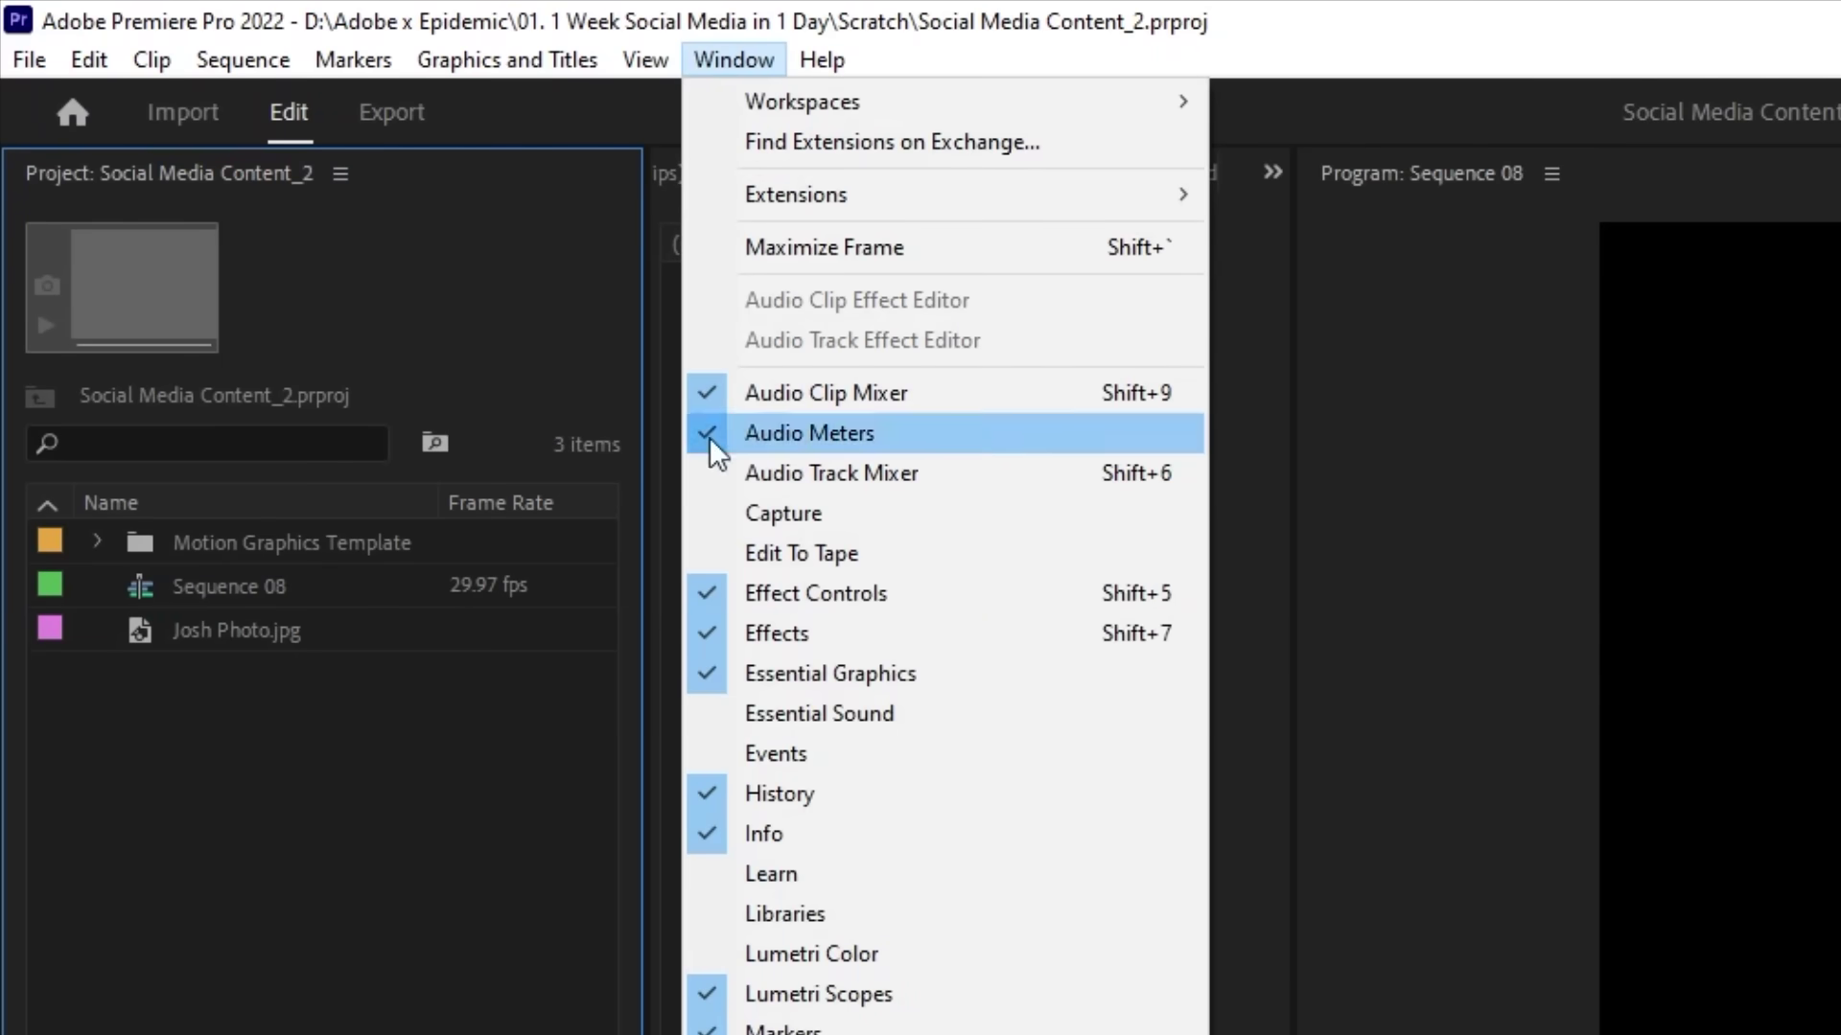
Browse Adobe Stock music in Essential Sound and expand the filters to show Tempo and Duration sliders.
click(775, 717)
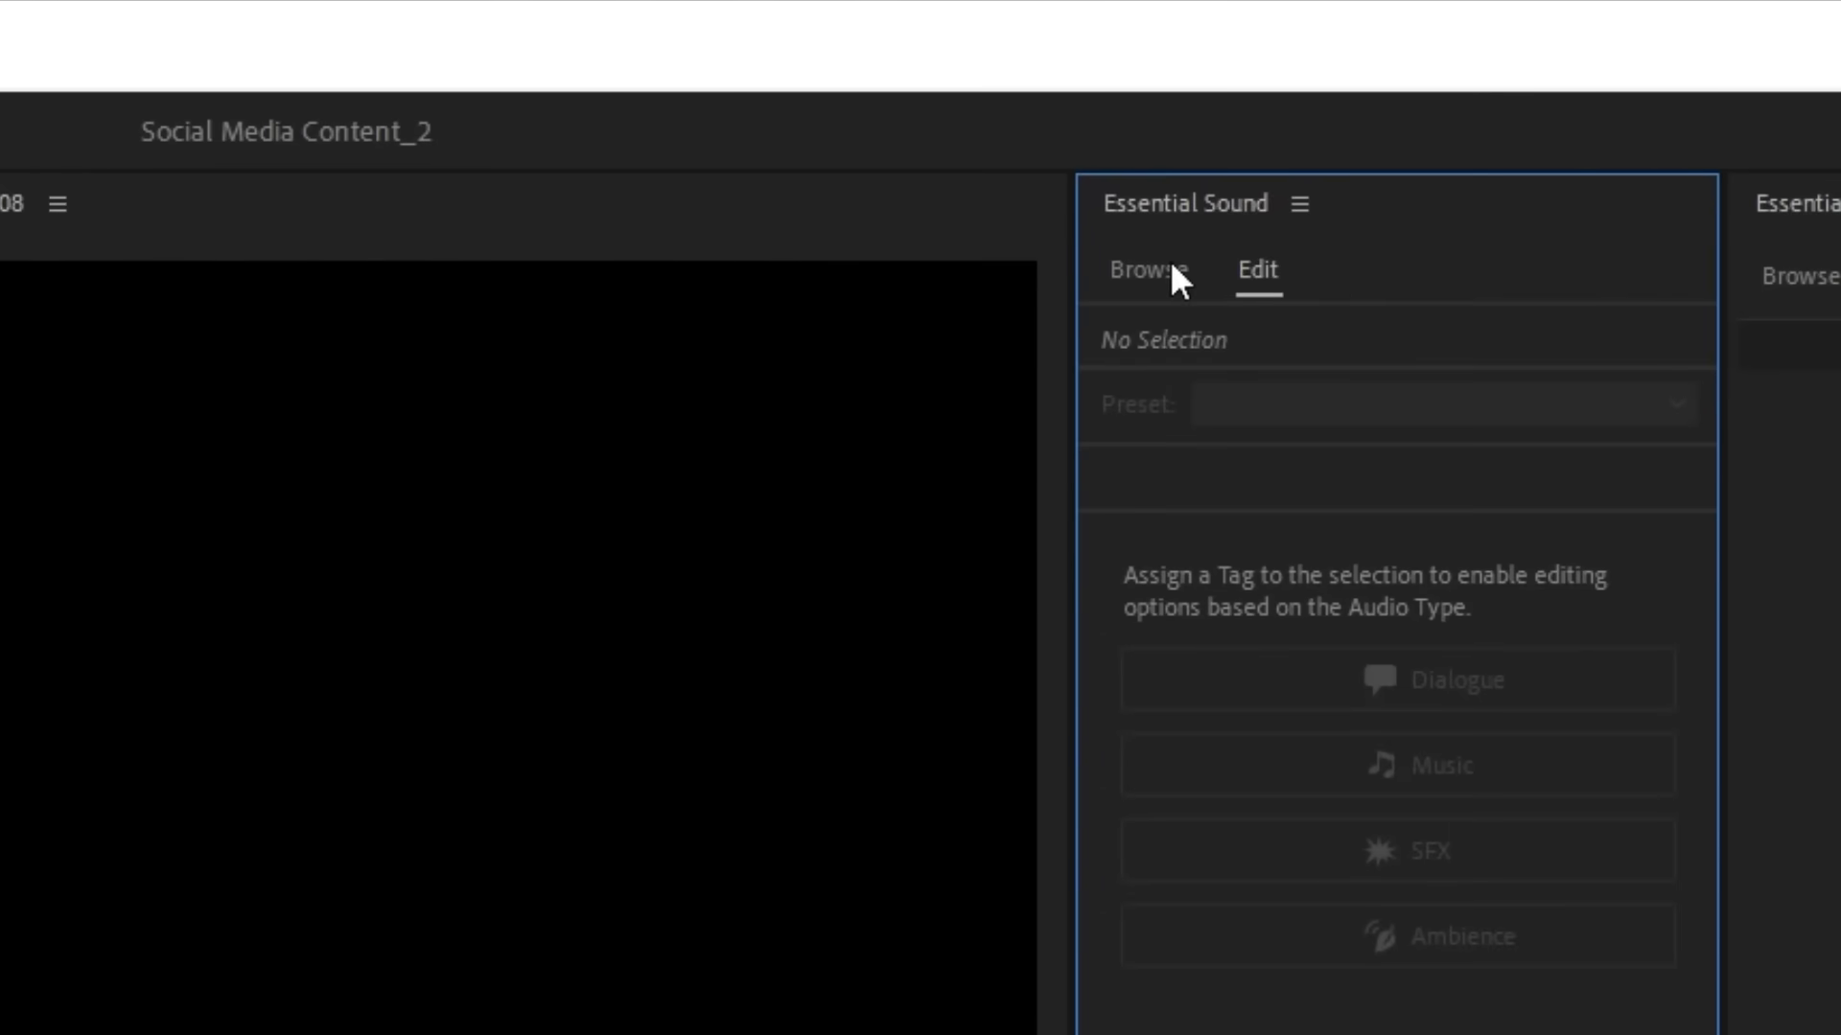
click(1170, 265)
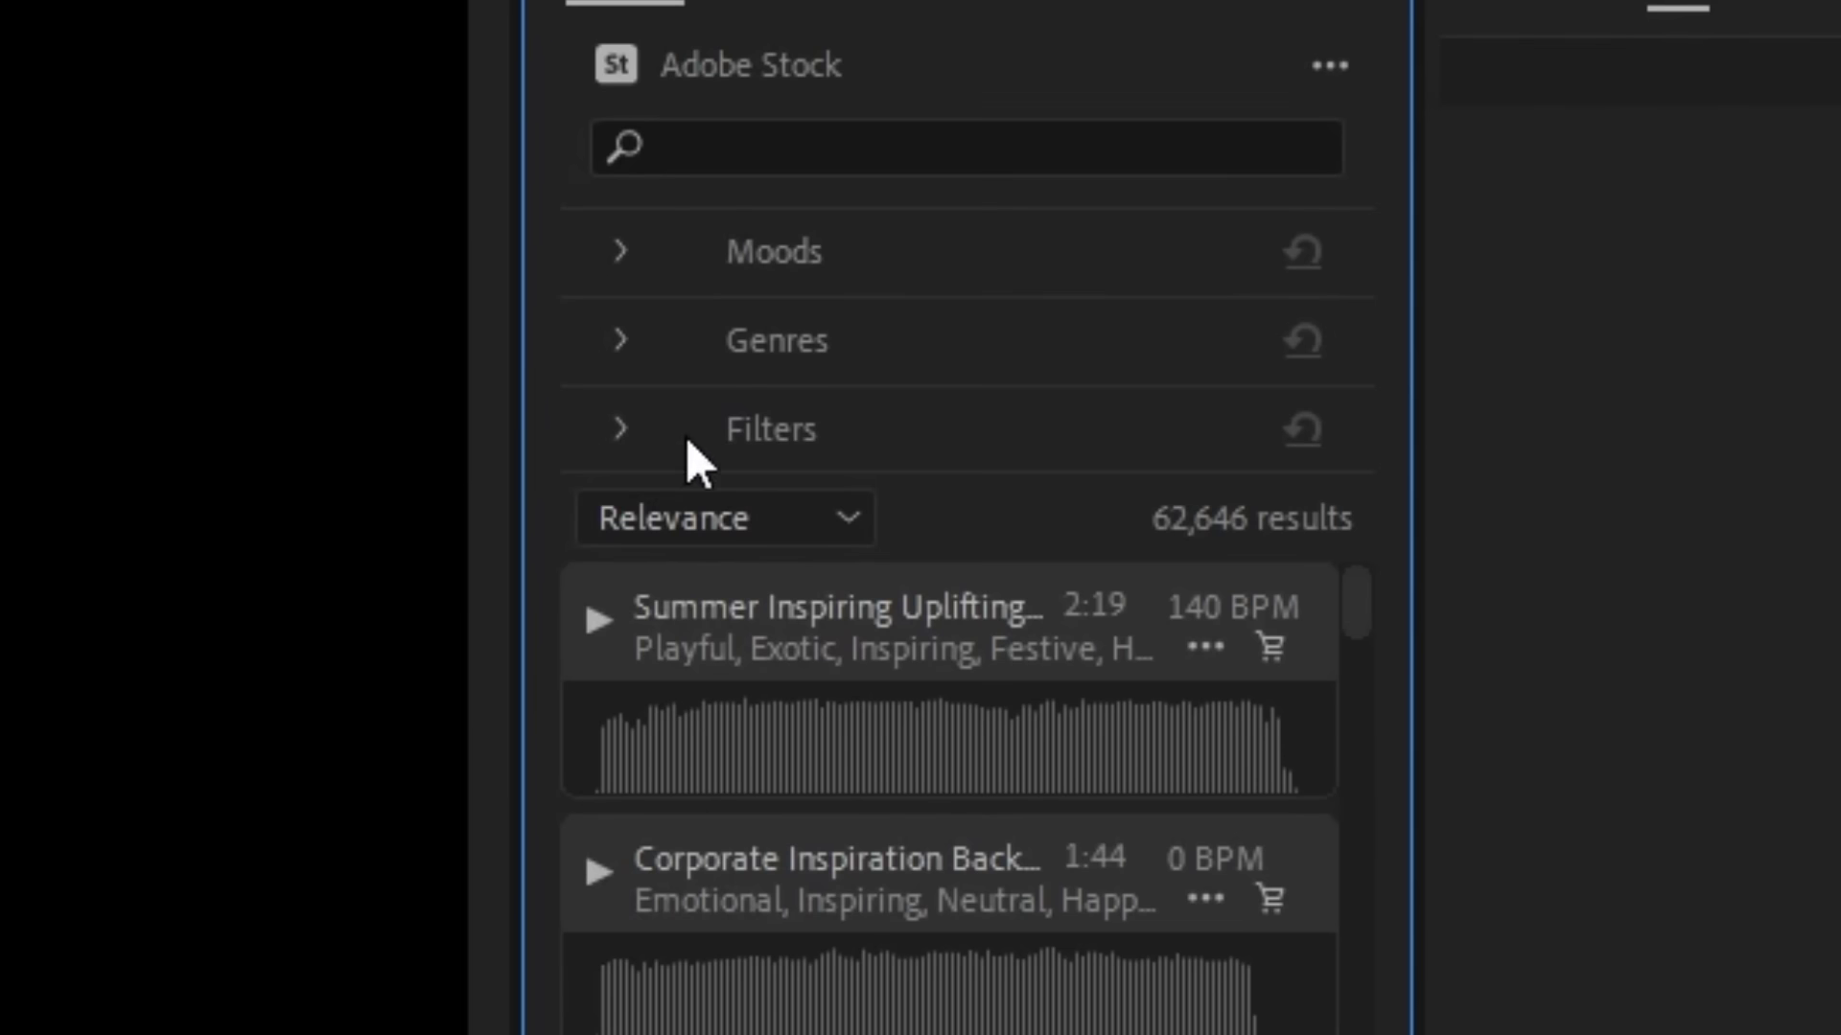
click(625, 431)
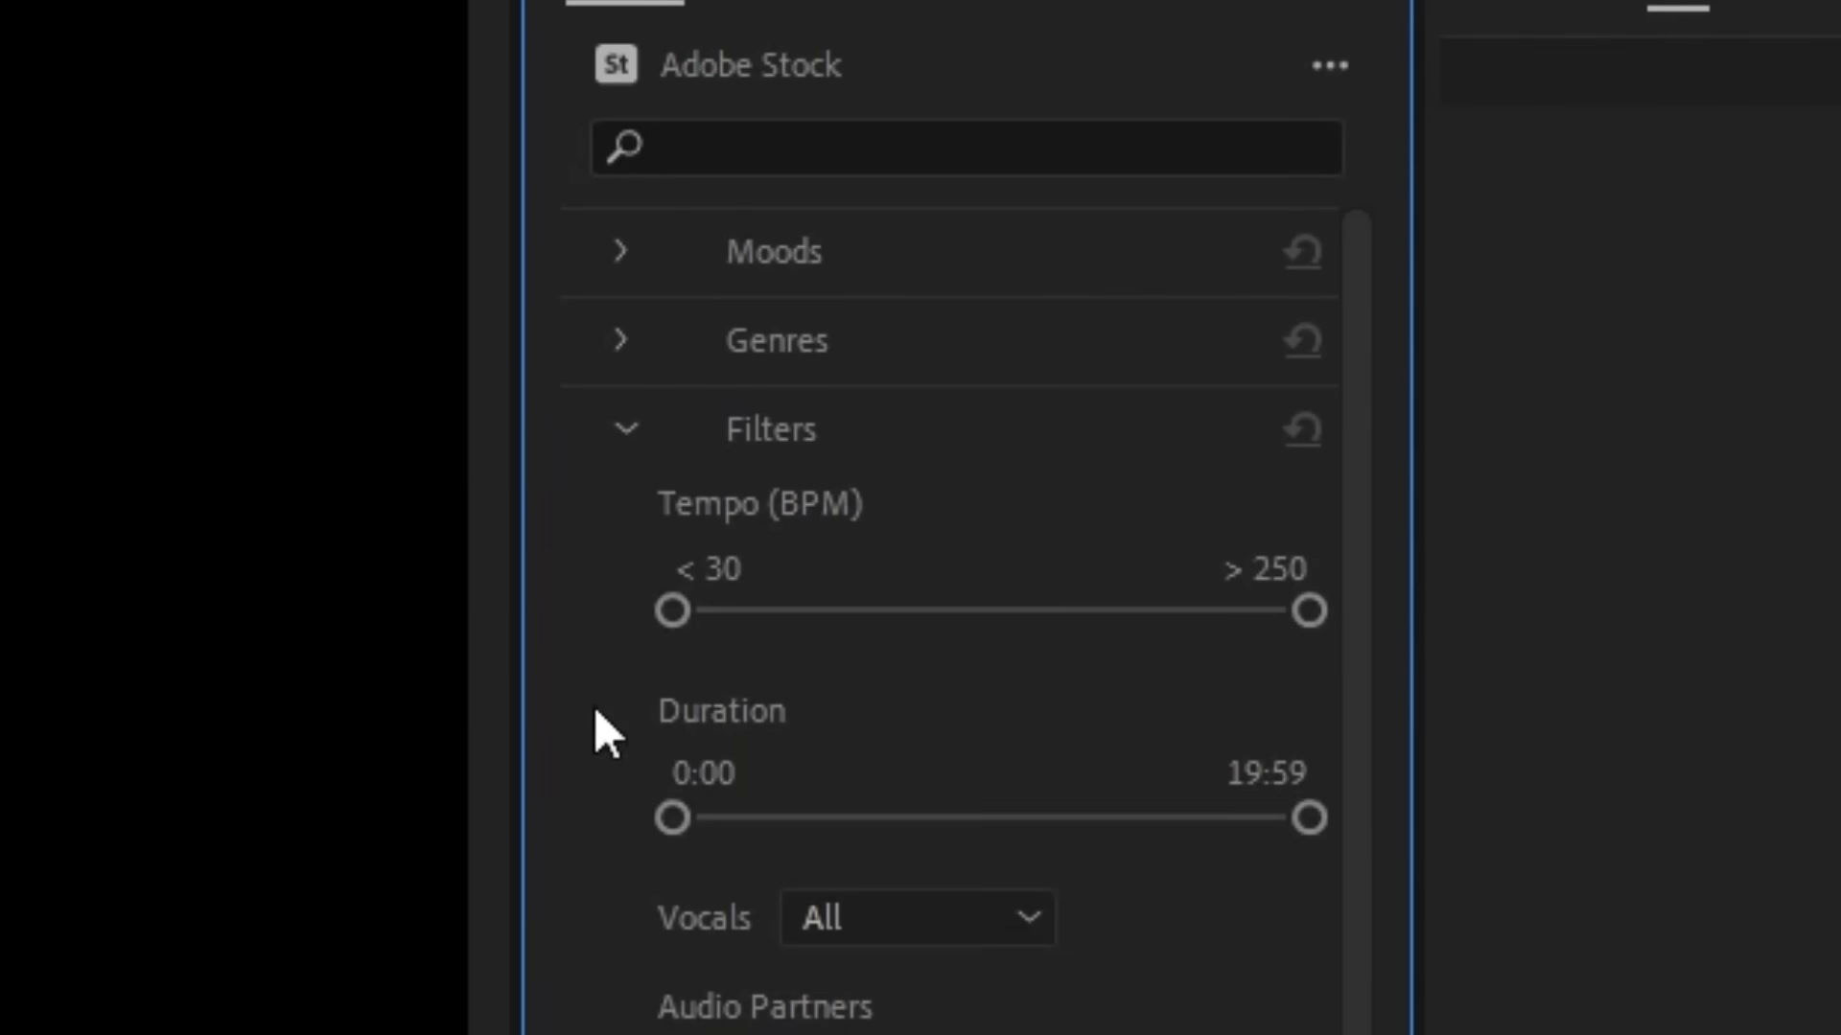
scroll(612, 997, down, 6)
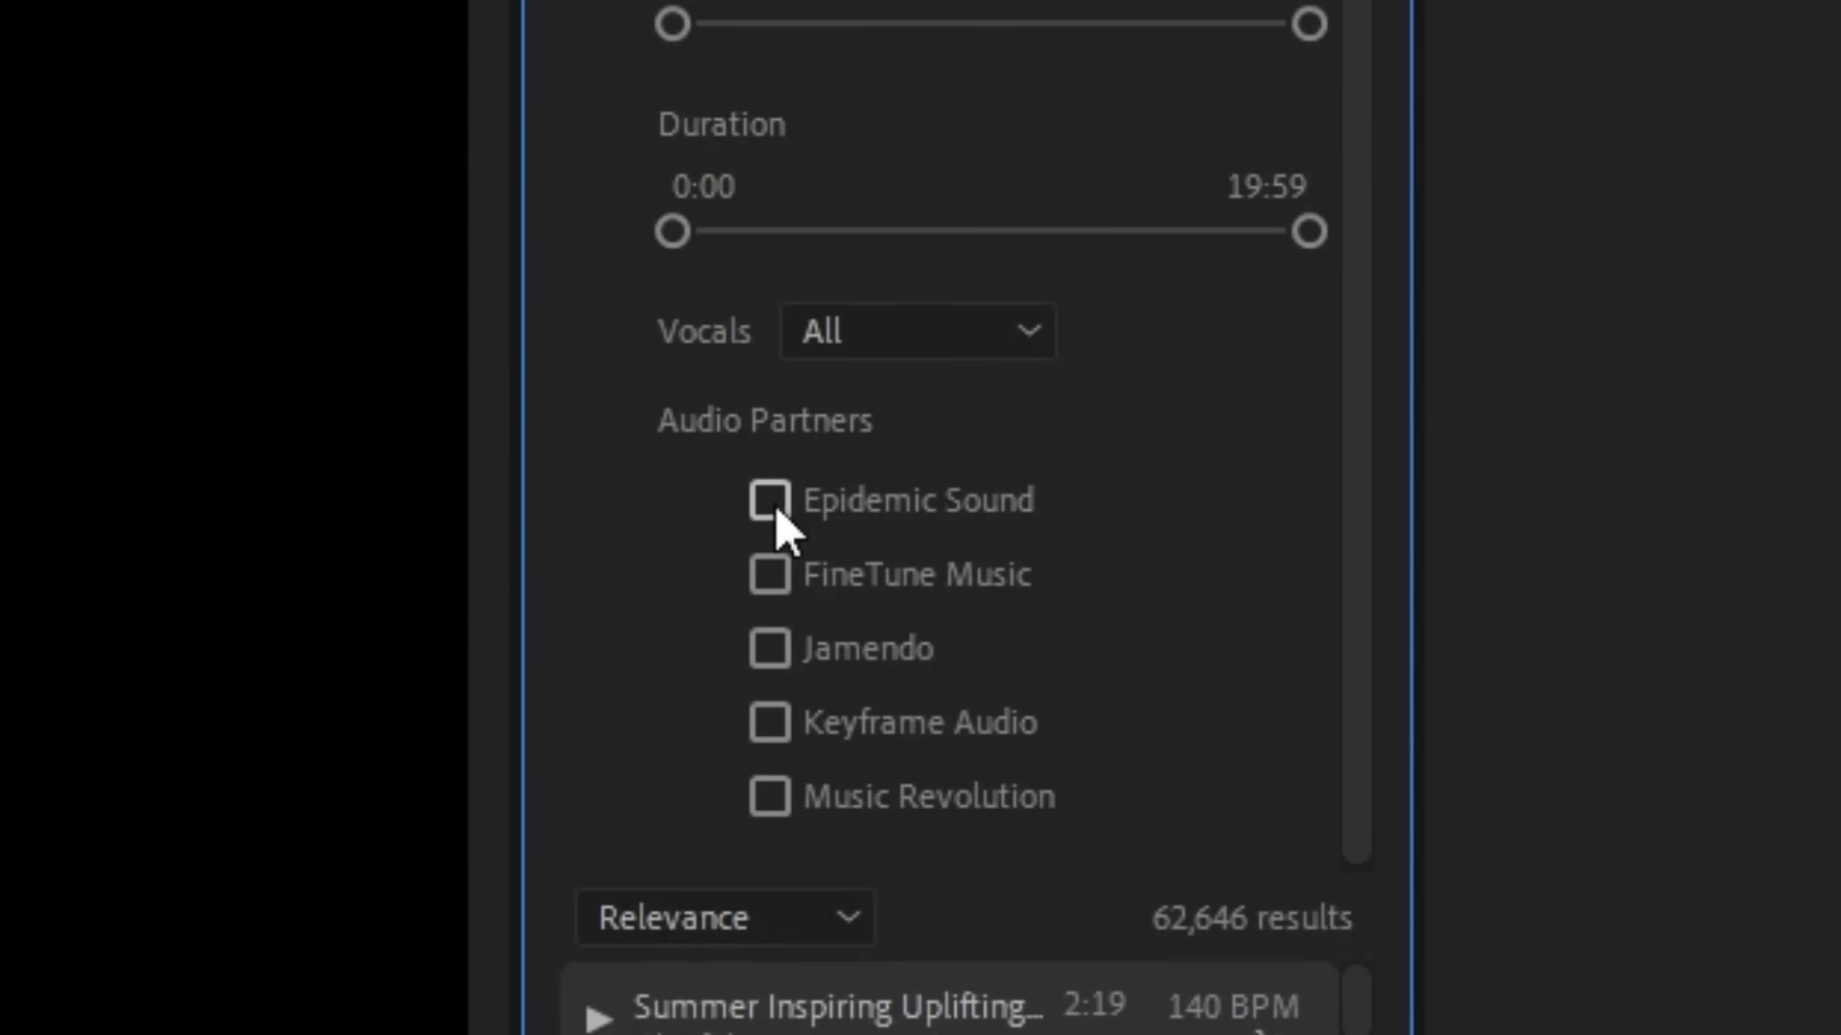
click(772, 502)
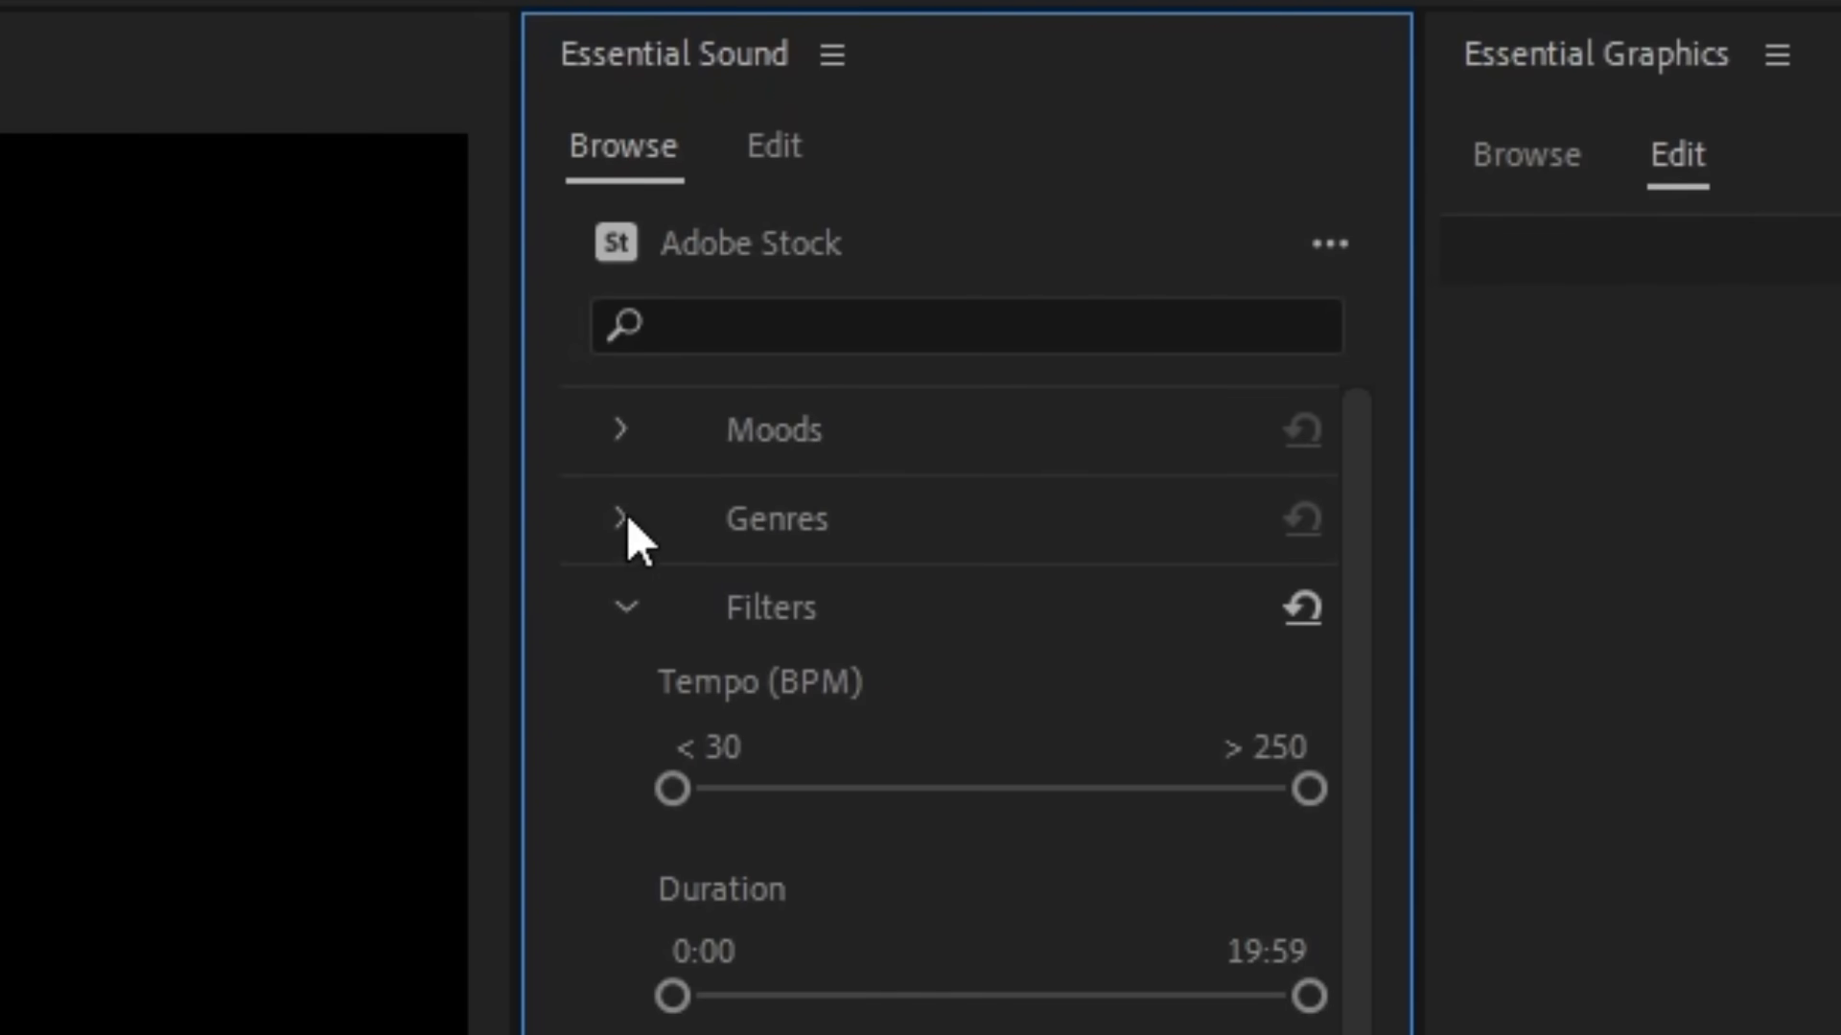
click(625, 518)
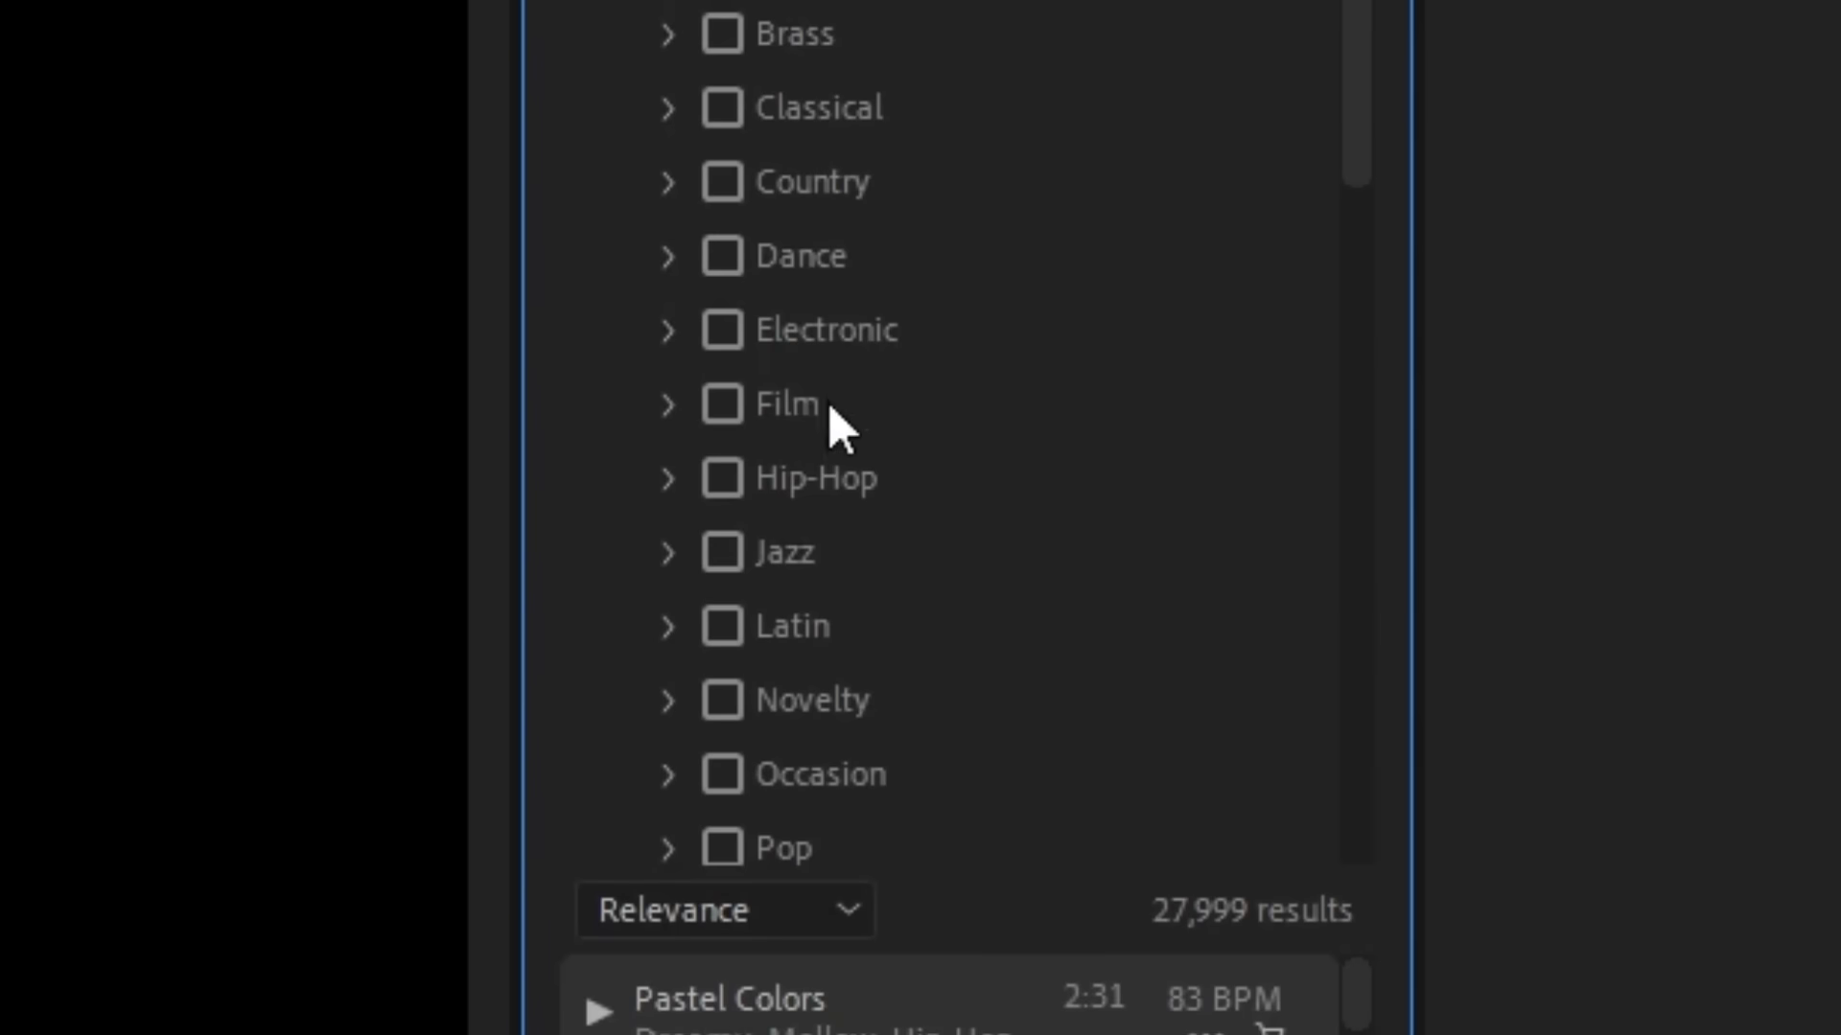
Filter stock music to Hip-Hop genre and Atmospheric mood (32 tracks), then return the playhead to the start.
click(825, 476)
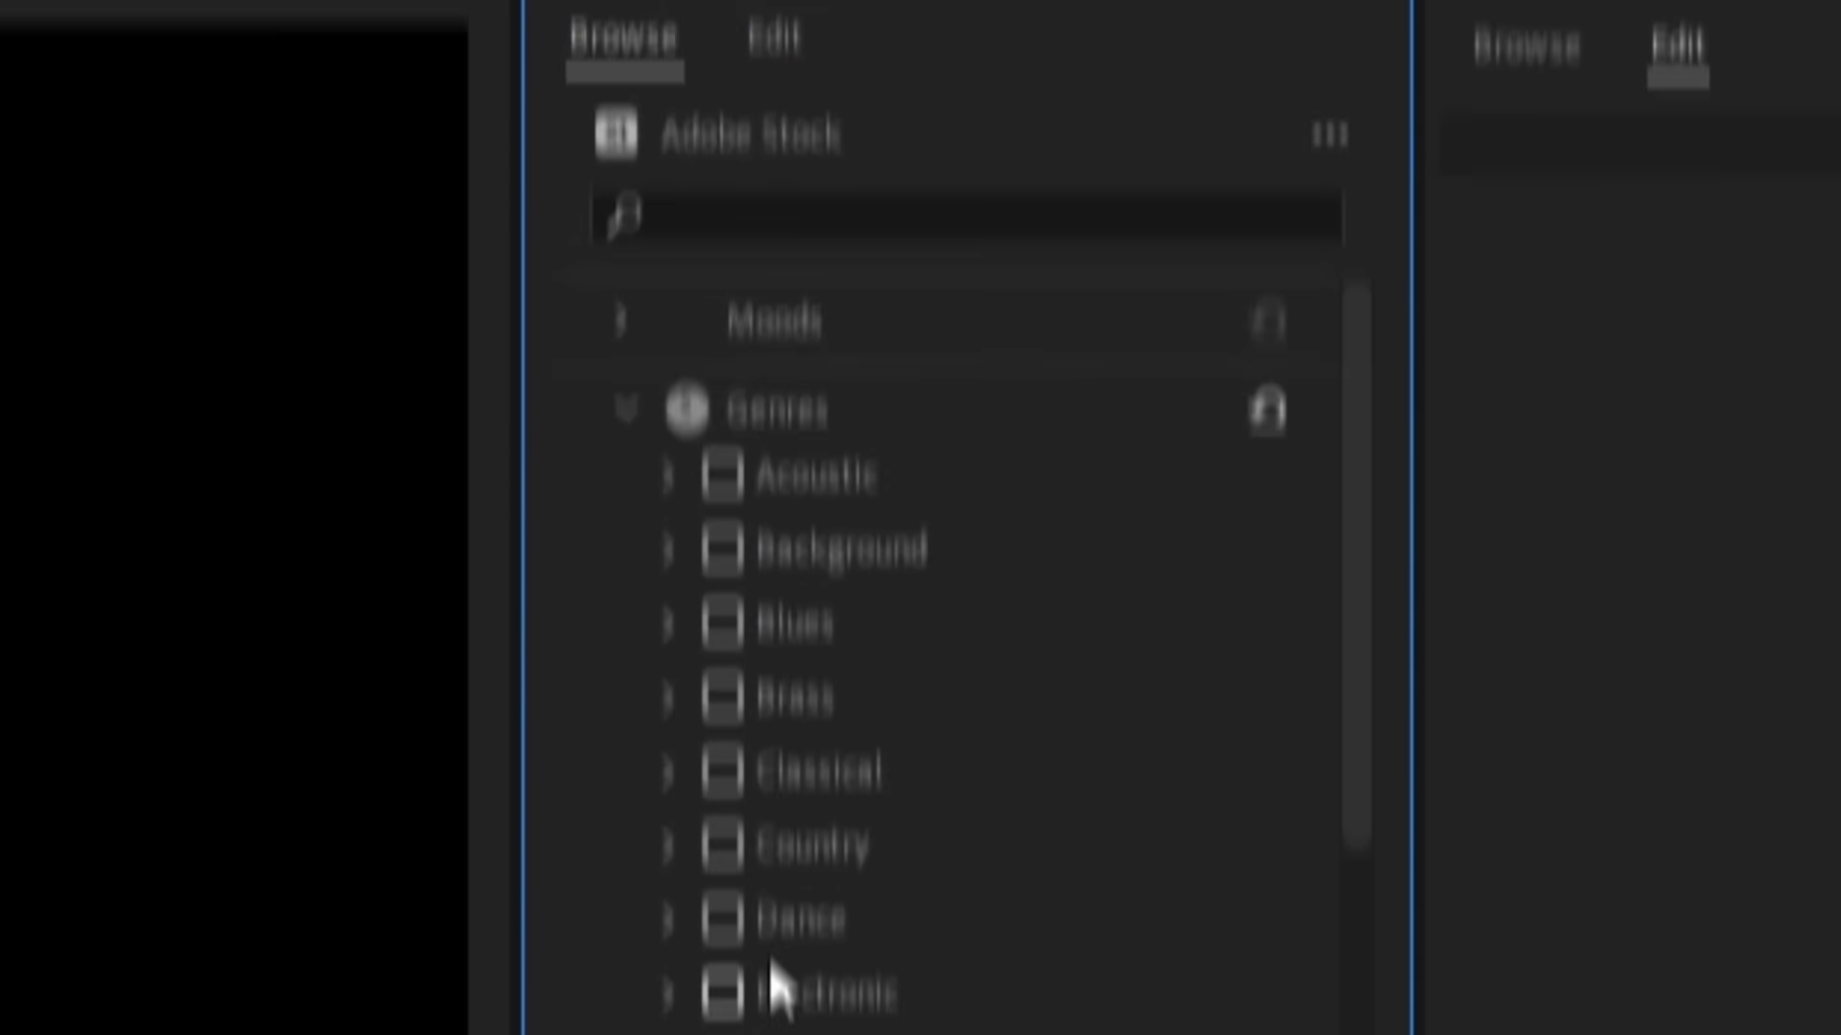
click(623, 319)
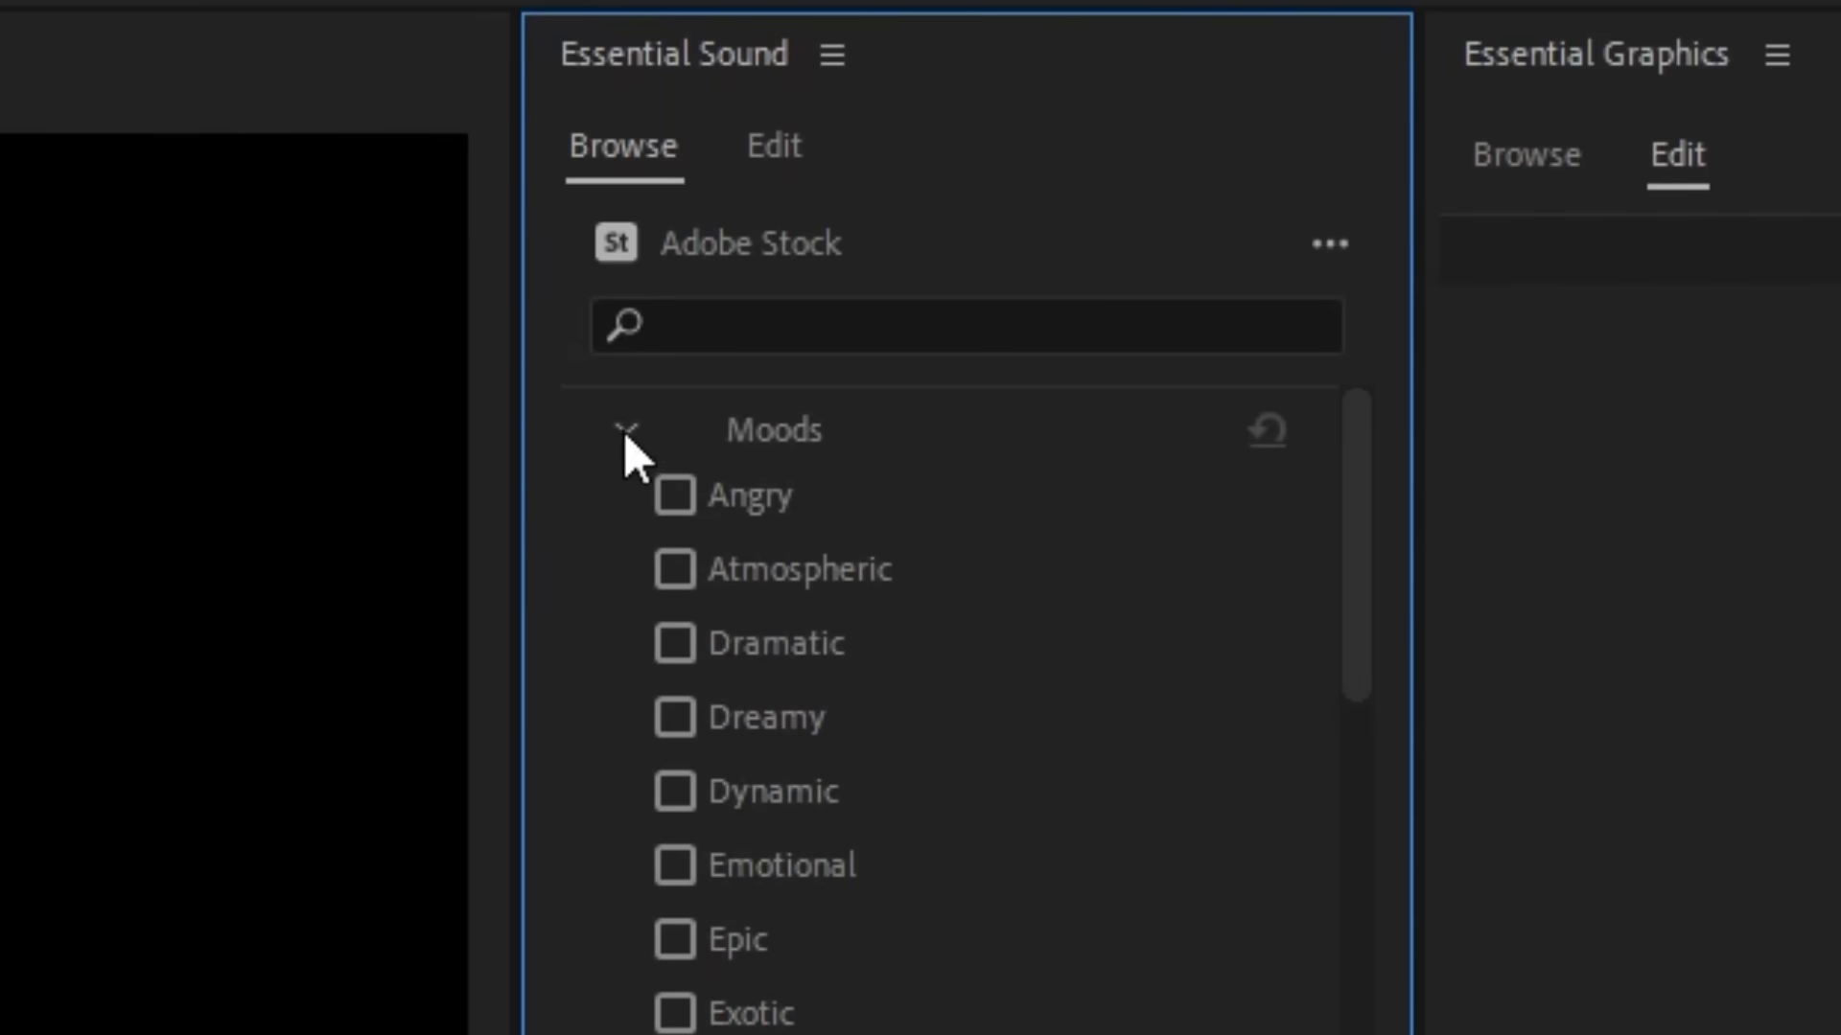
click(678, 572)
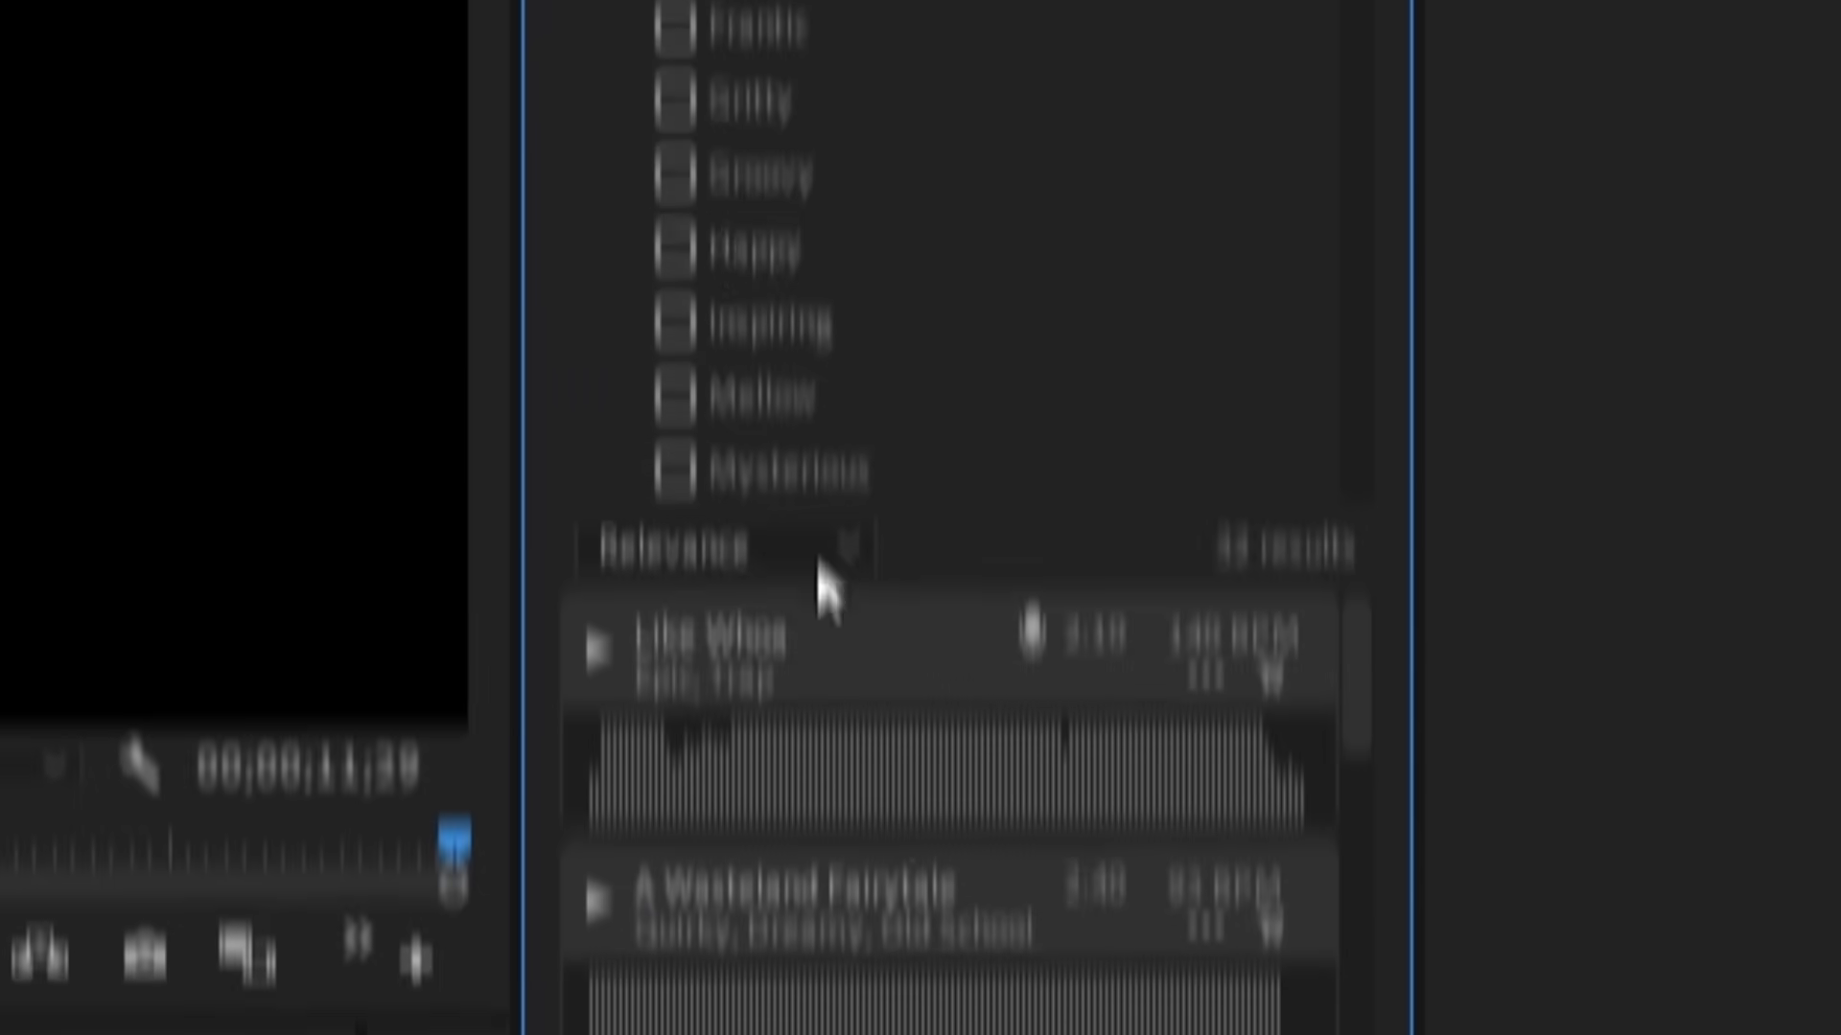
scroll(873, 413, down, 2)
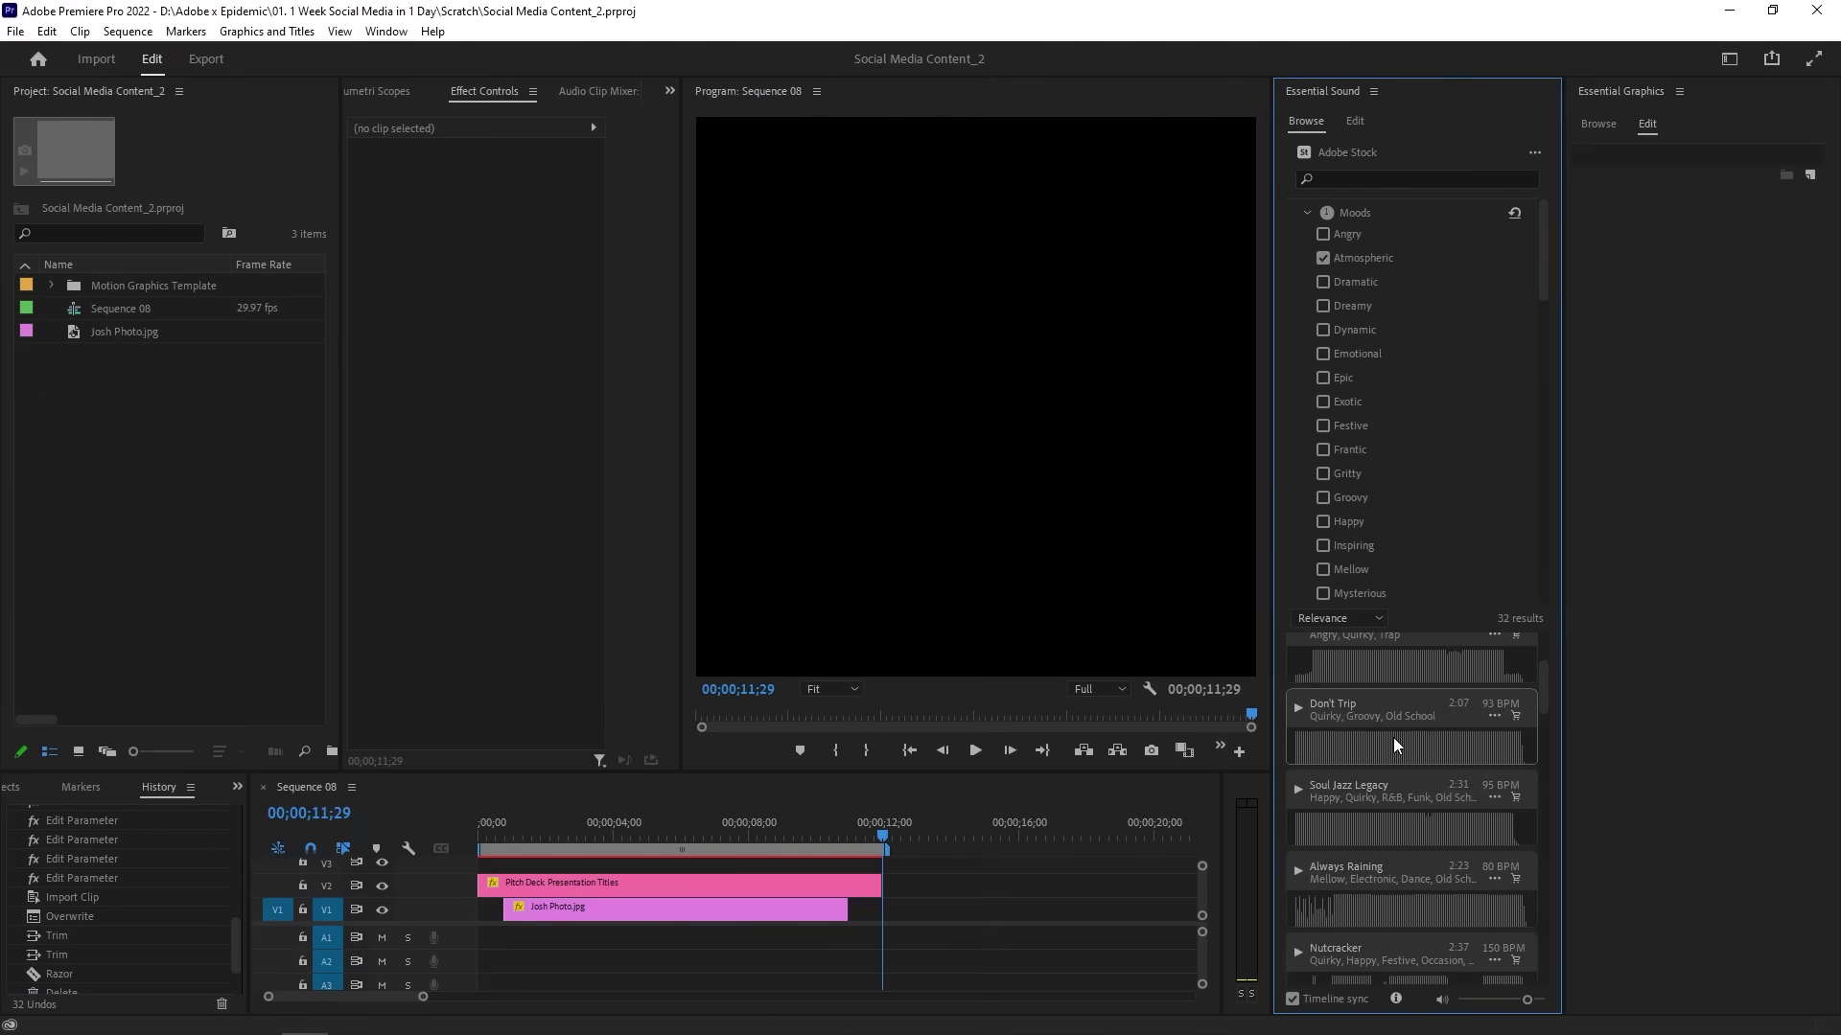
scroll(1394, 739, up, 2)
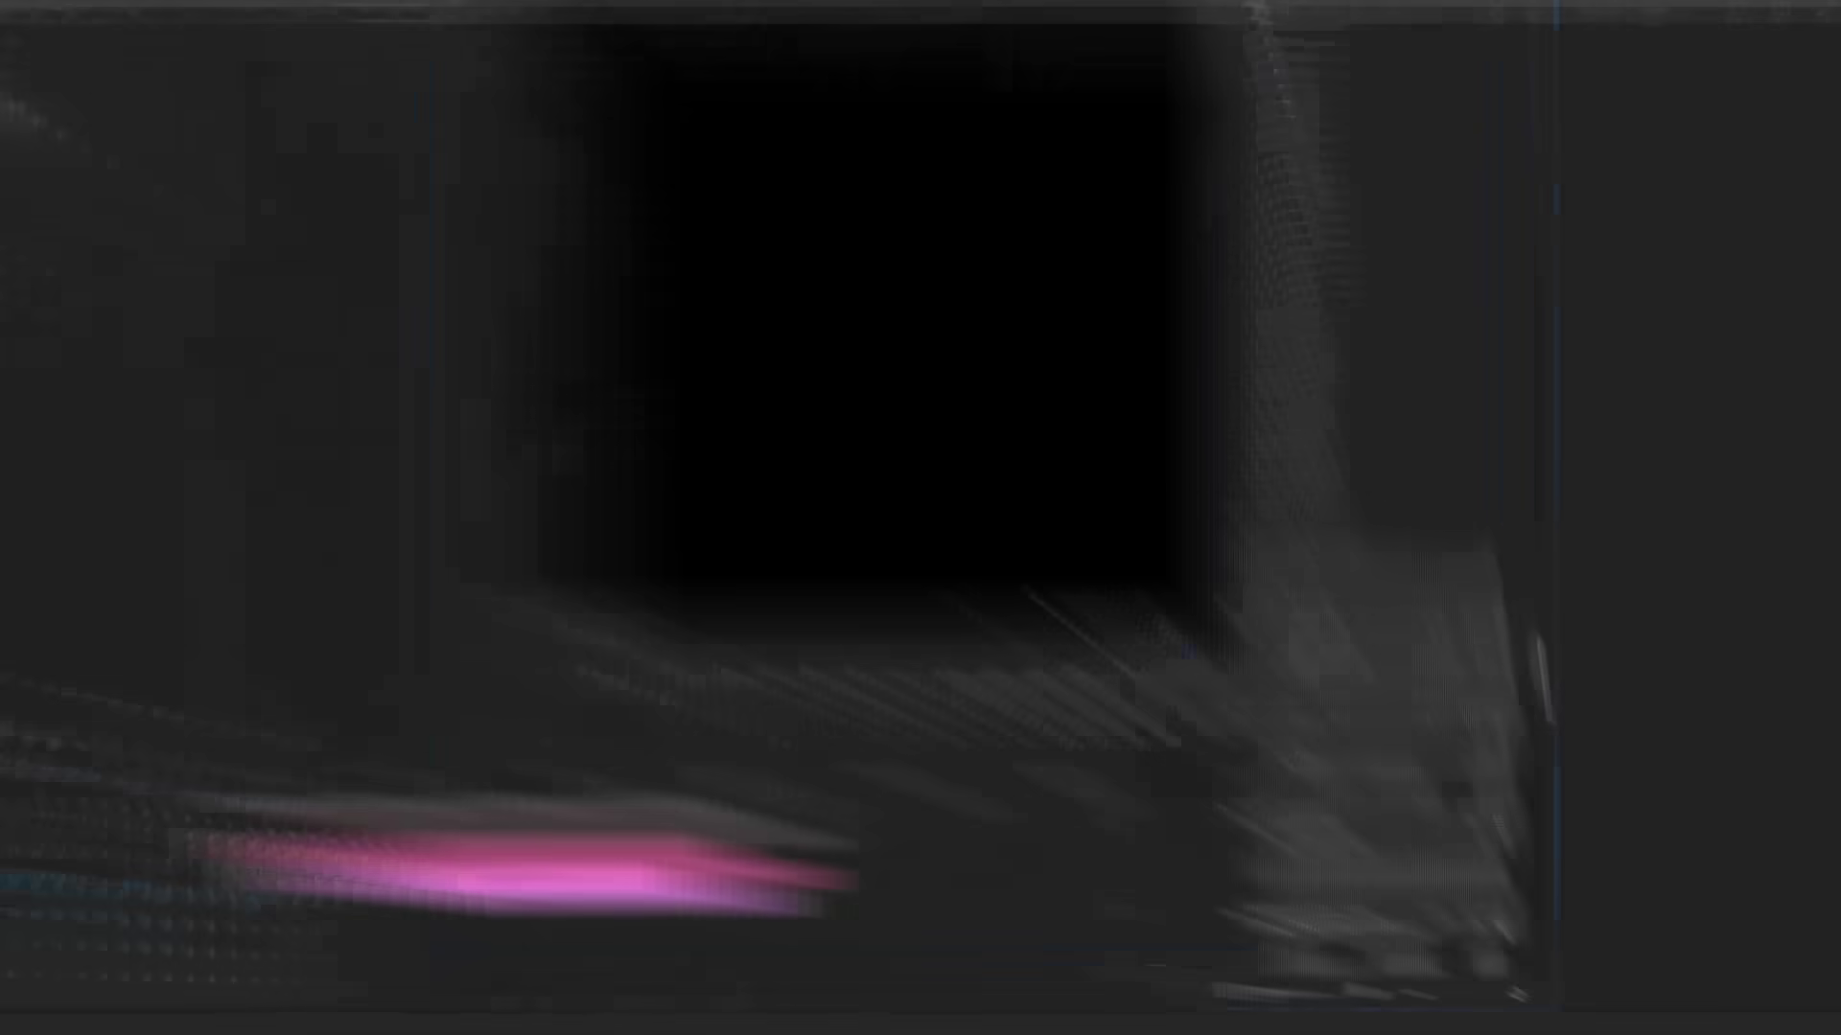
scroll(1409, 815, down, 5)
mouse_move(599, 925)
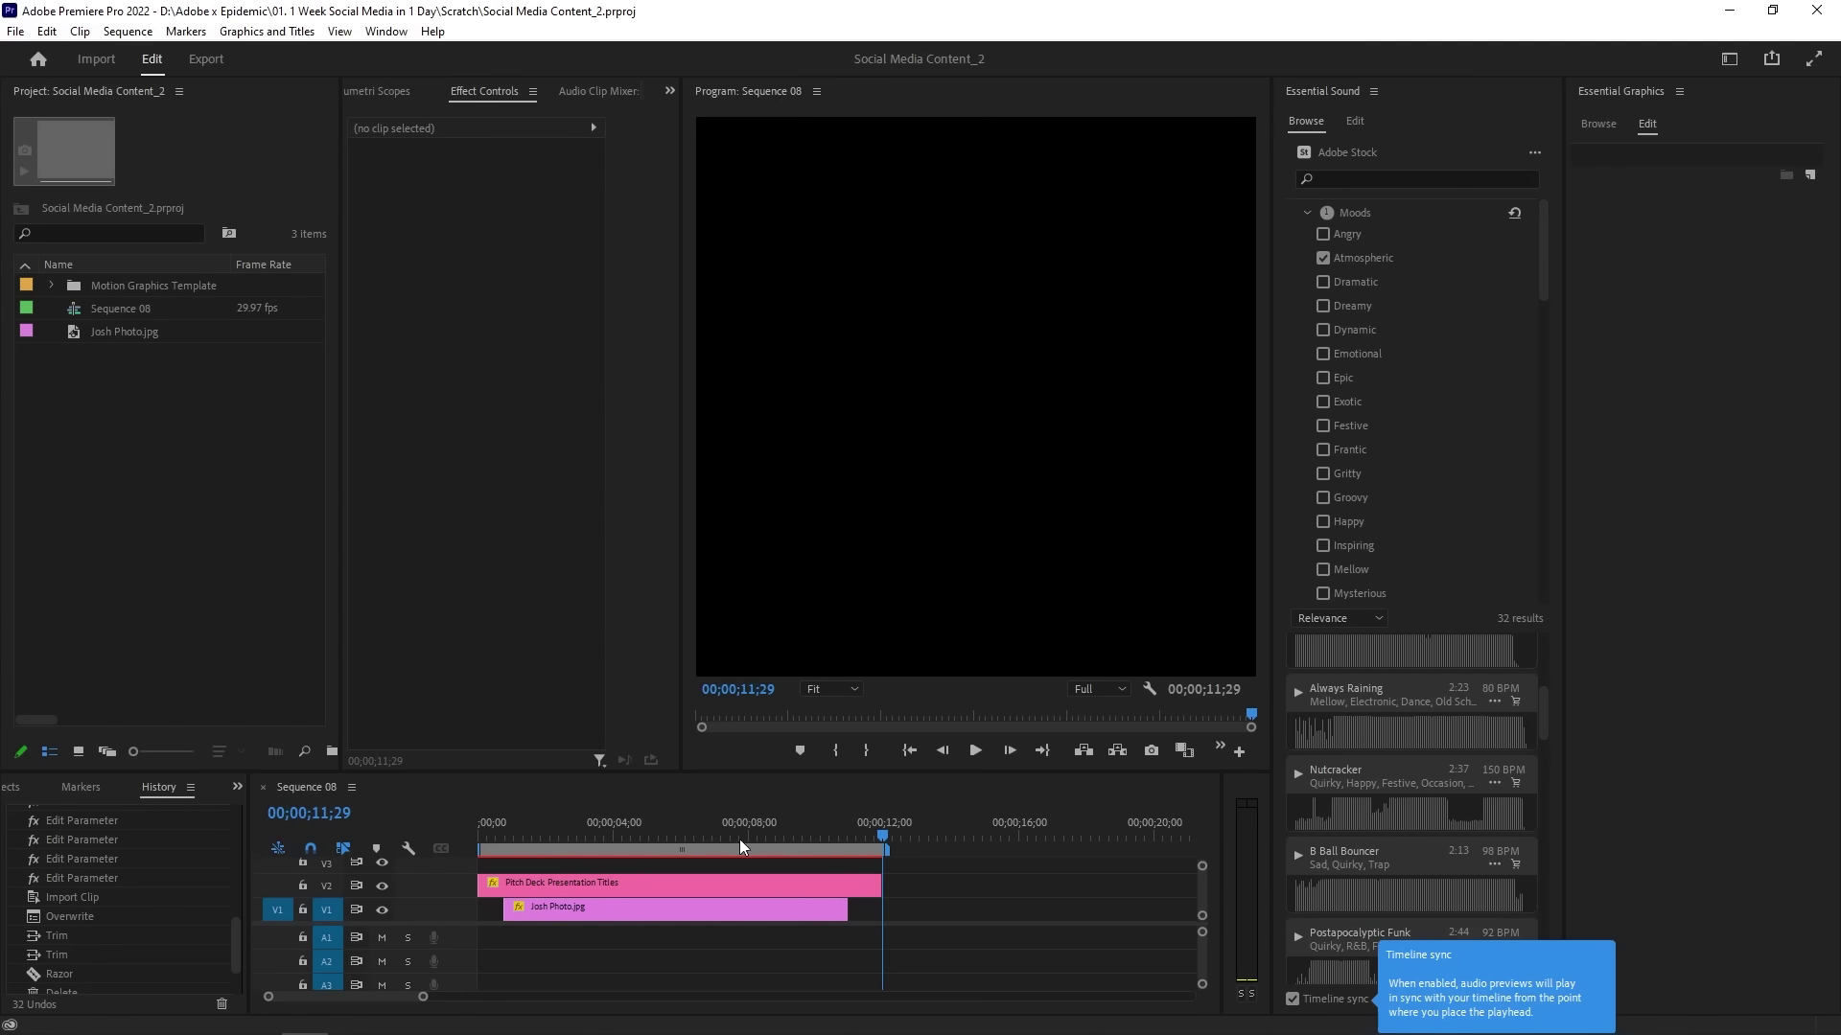
drag(735, 831, 452, 840)
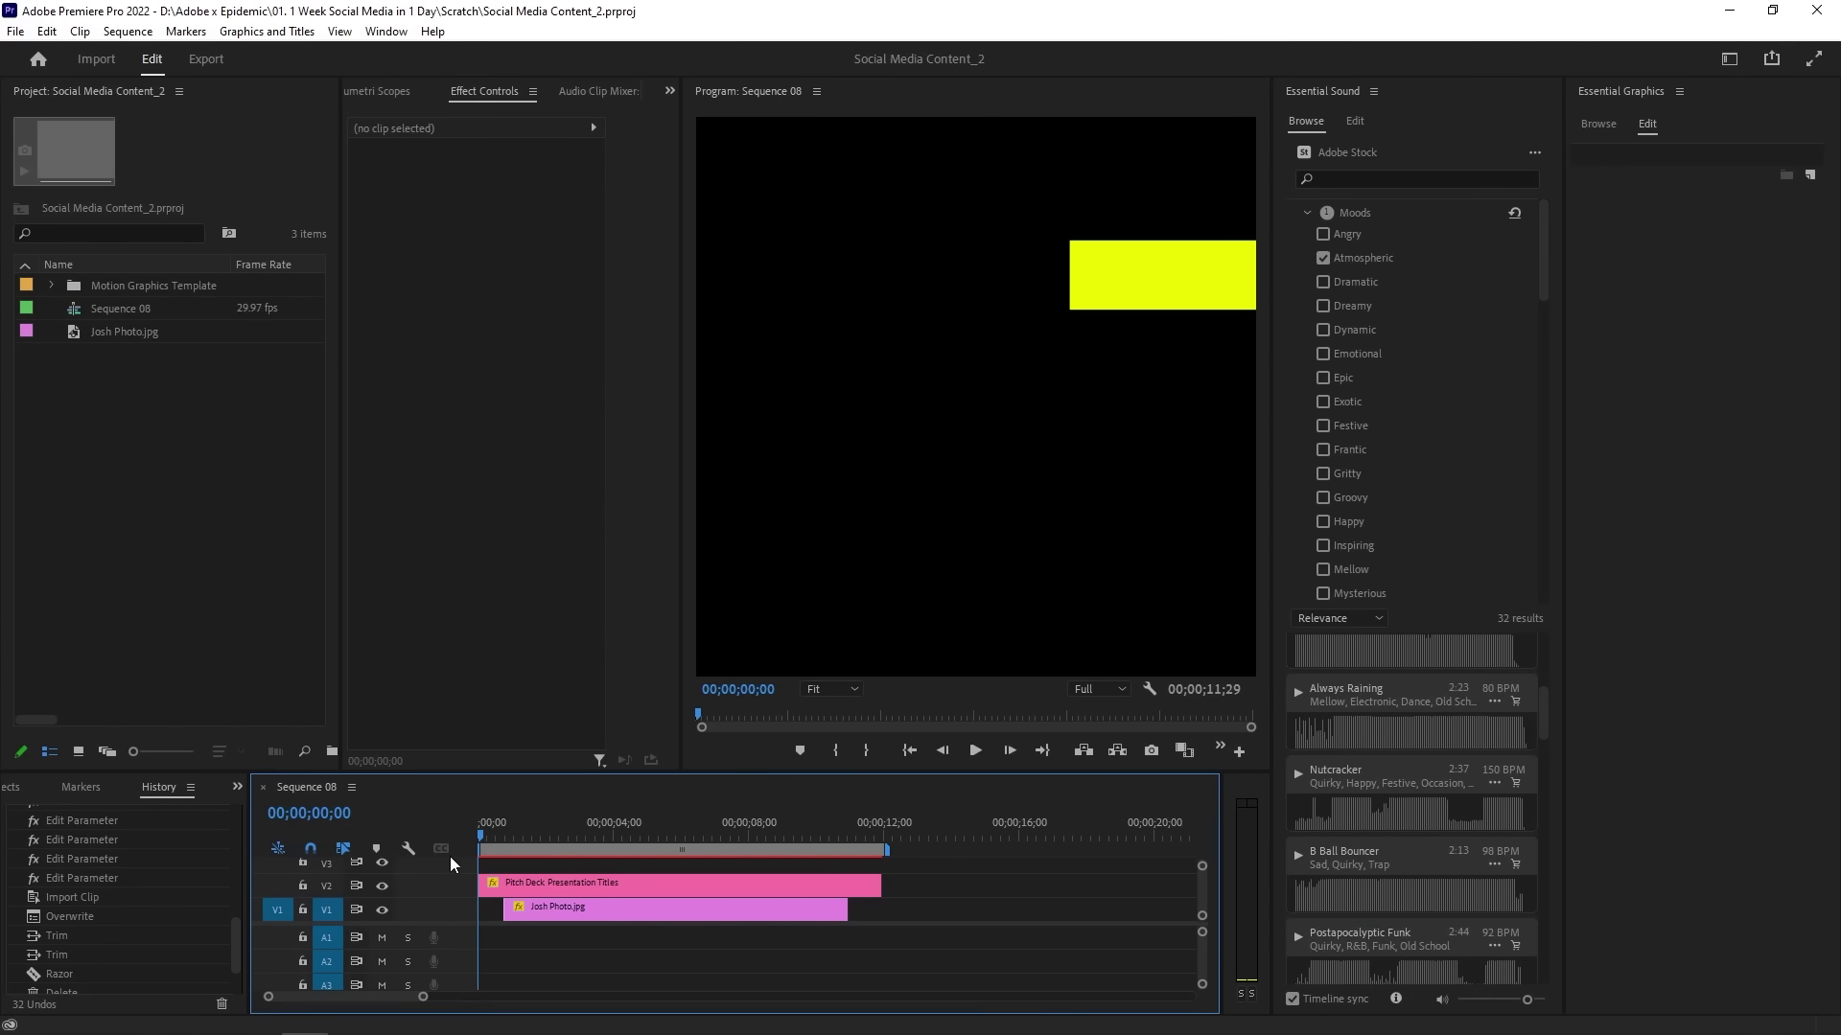
Preview Always Raining synced with Sequence 08 from its beginning, then stop playback.
click(1298, 692)
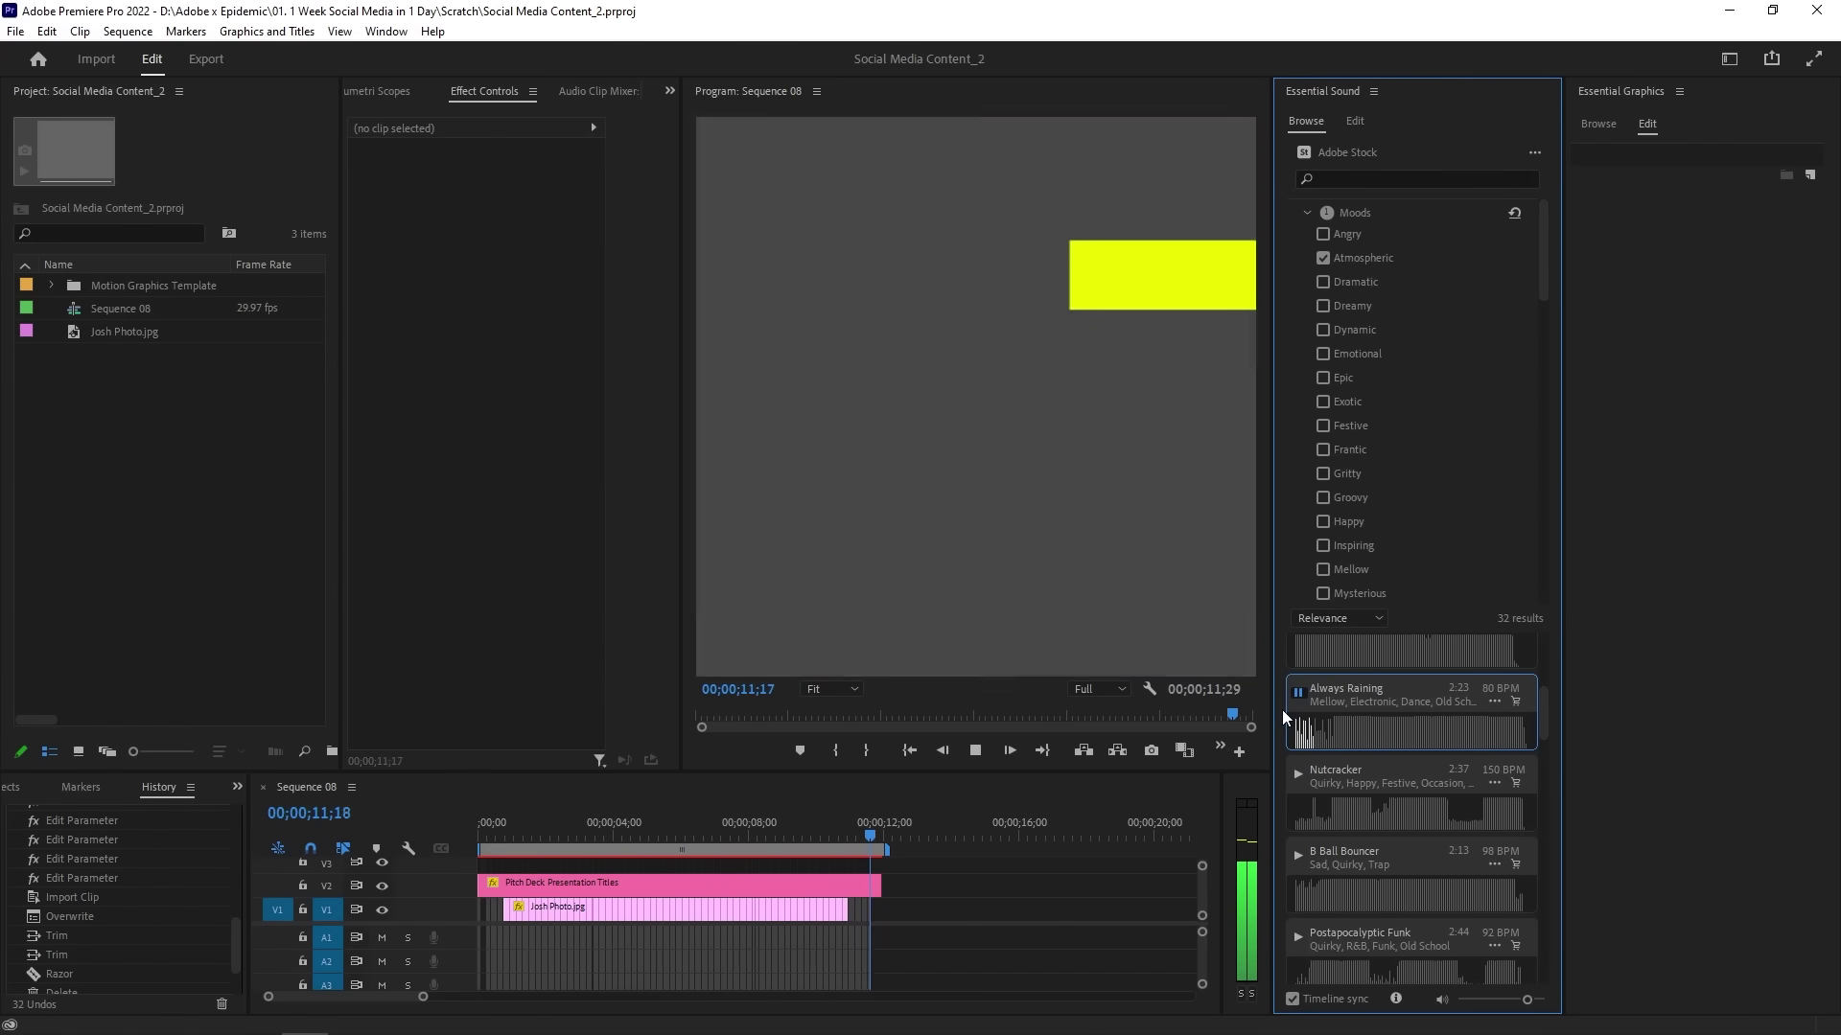
key(space)
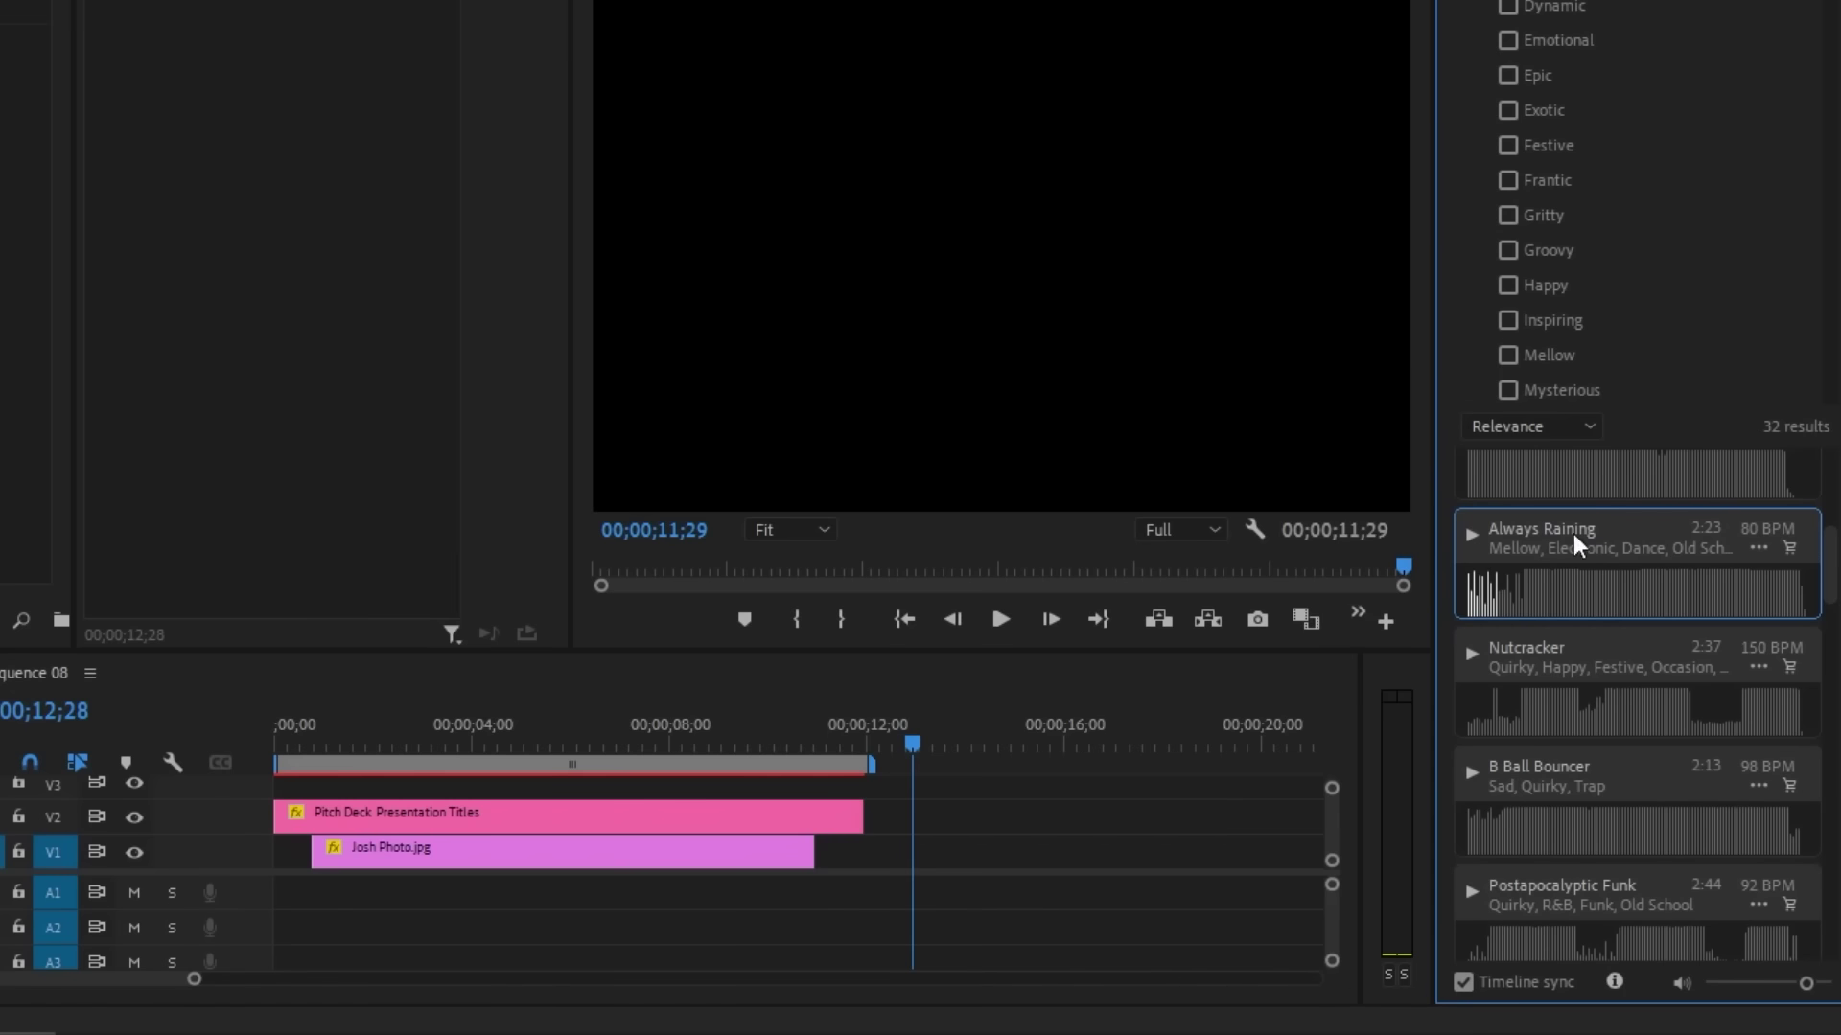
Place Always Raining on audio track A1 and enlarge the track to show its waveform.
drag(623, 833, 283, 903)
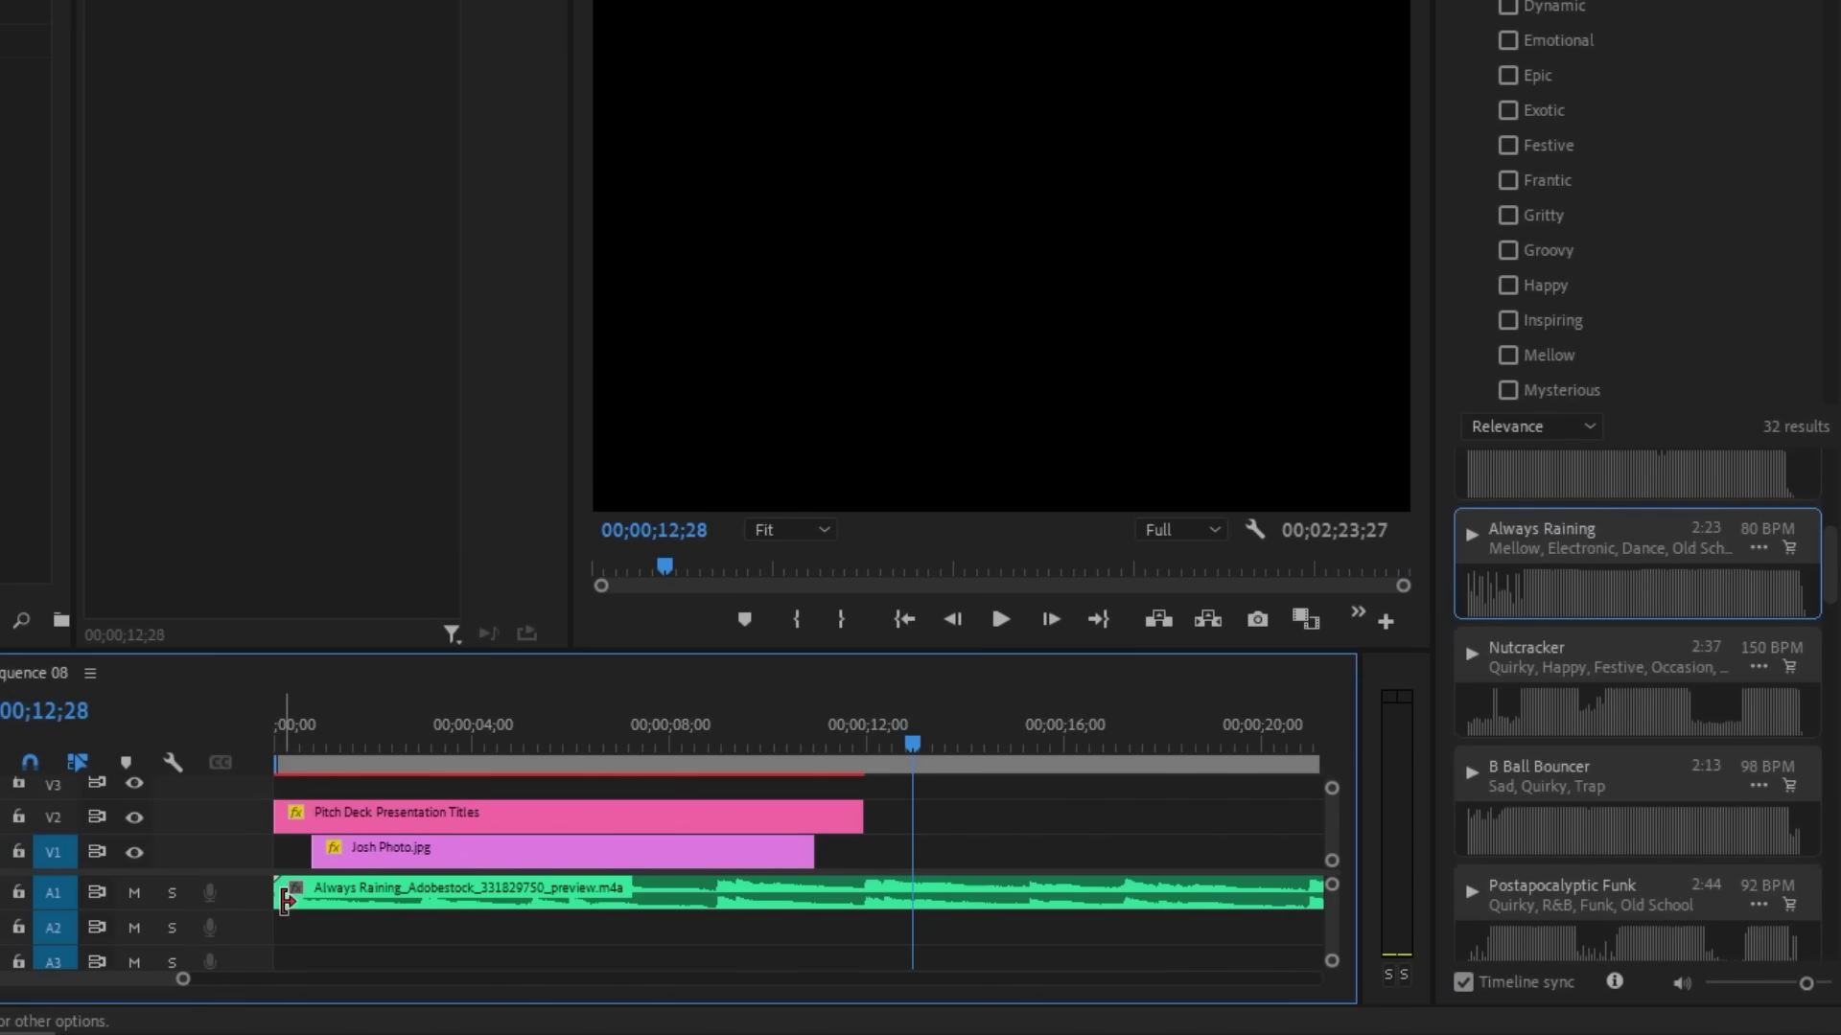
double_click(261, 893)
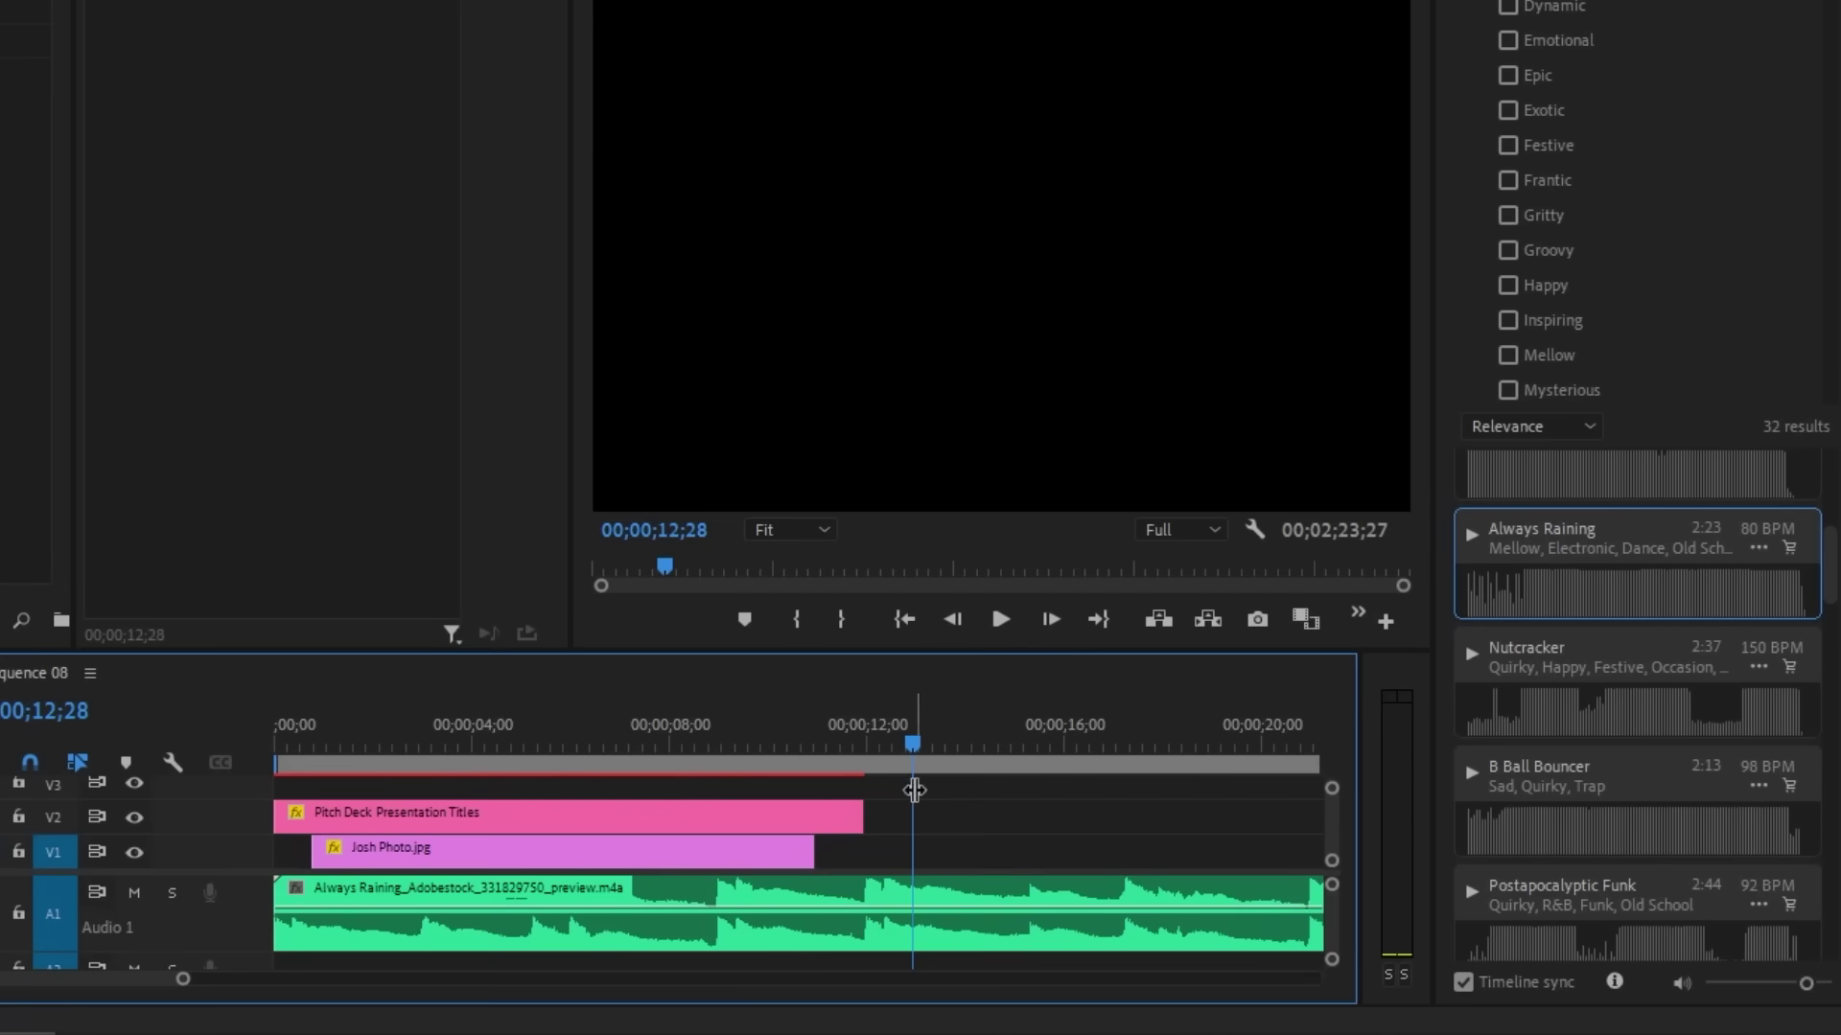
key(minus)
key(minus)
key(equal)
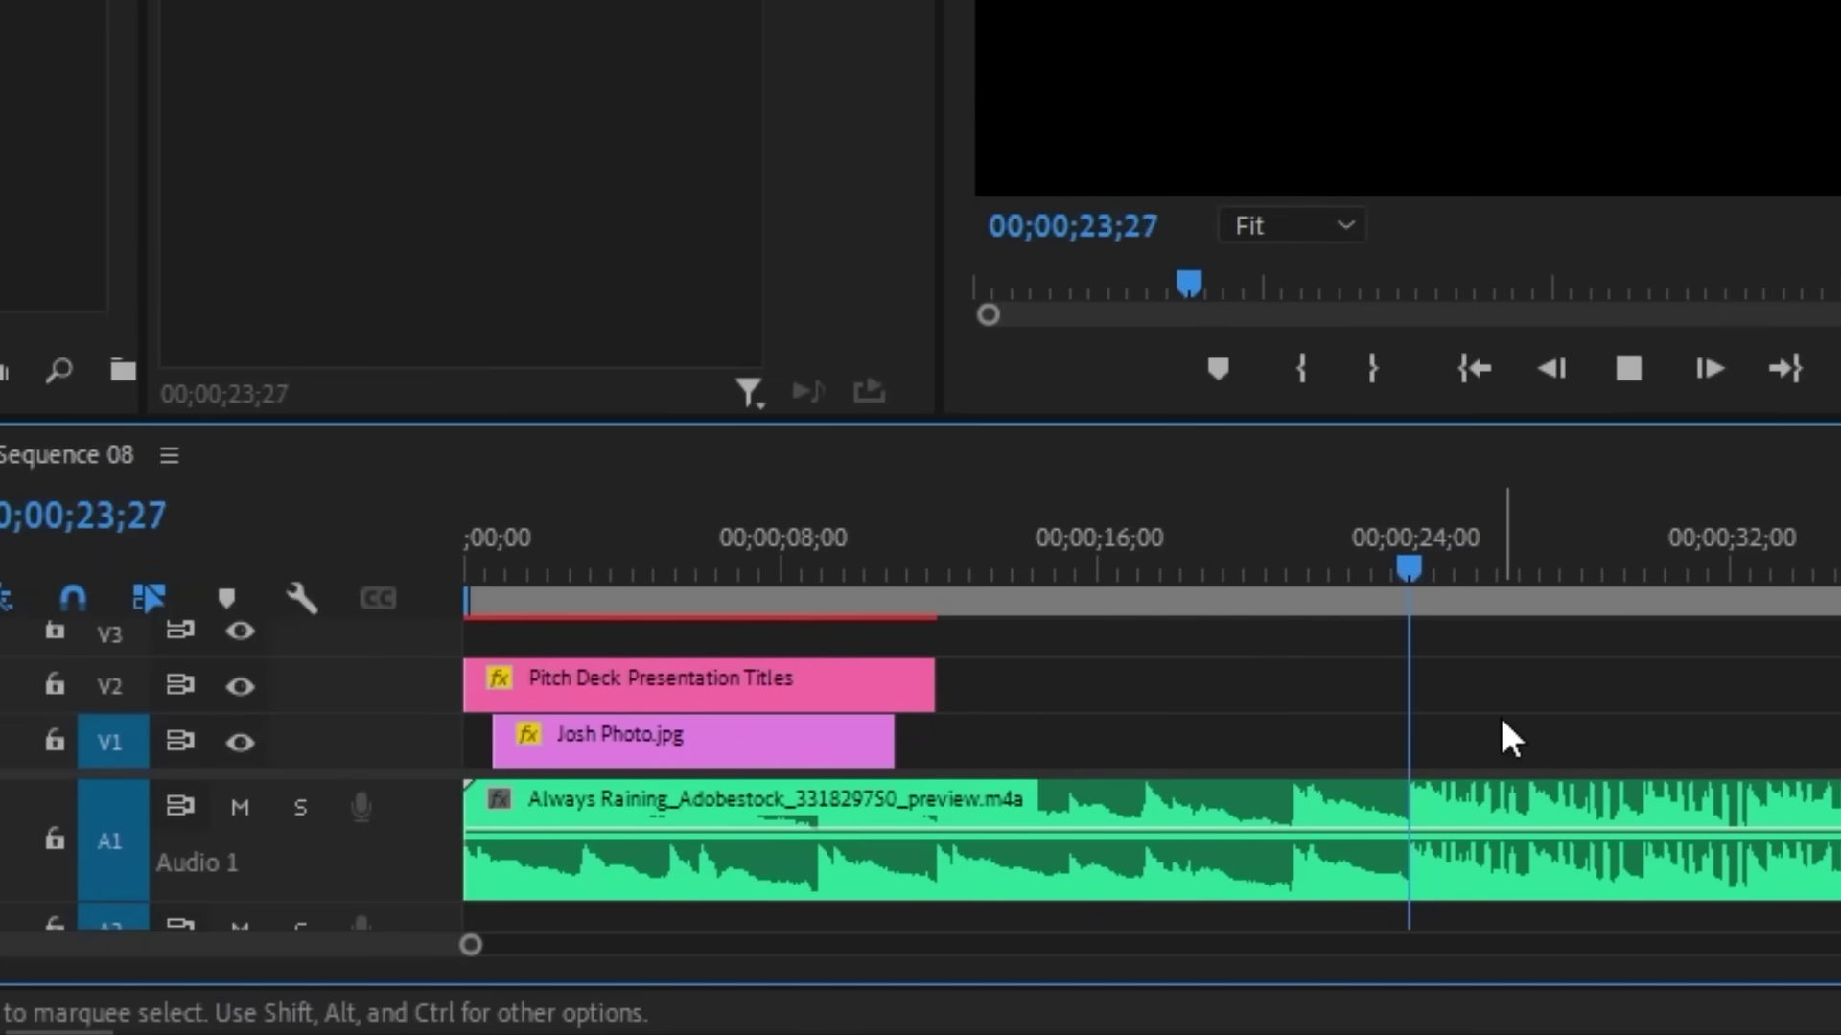
Cut away the song's opening at the playhead and move the remaining music to the sequence start.
key(space)
key(c)
click(1410, 815)
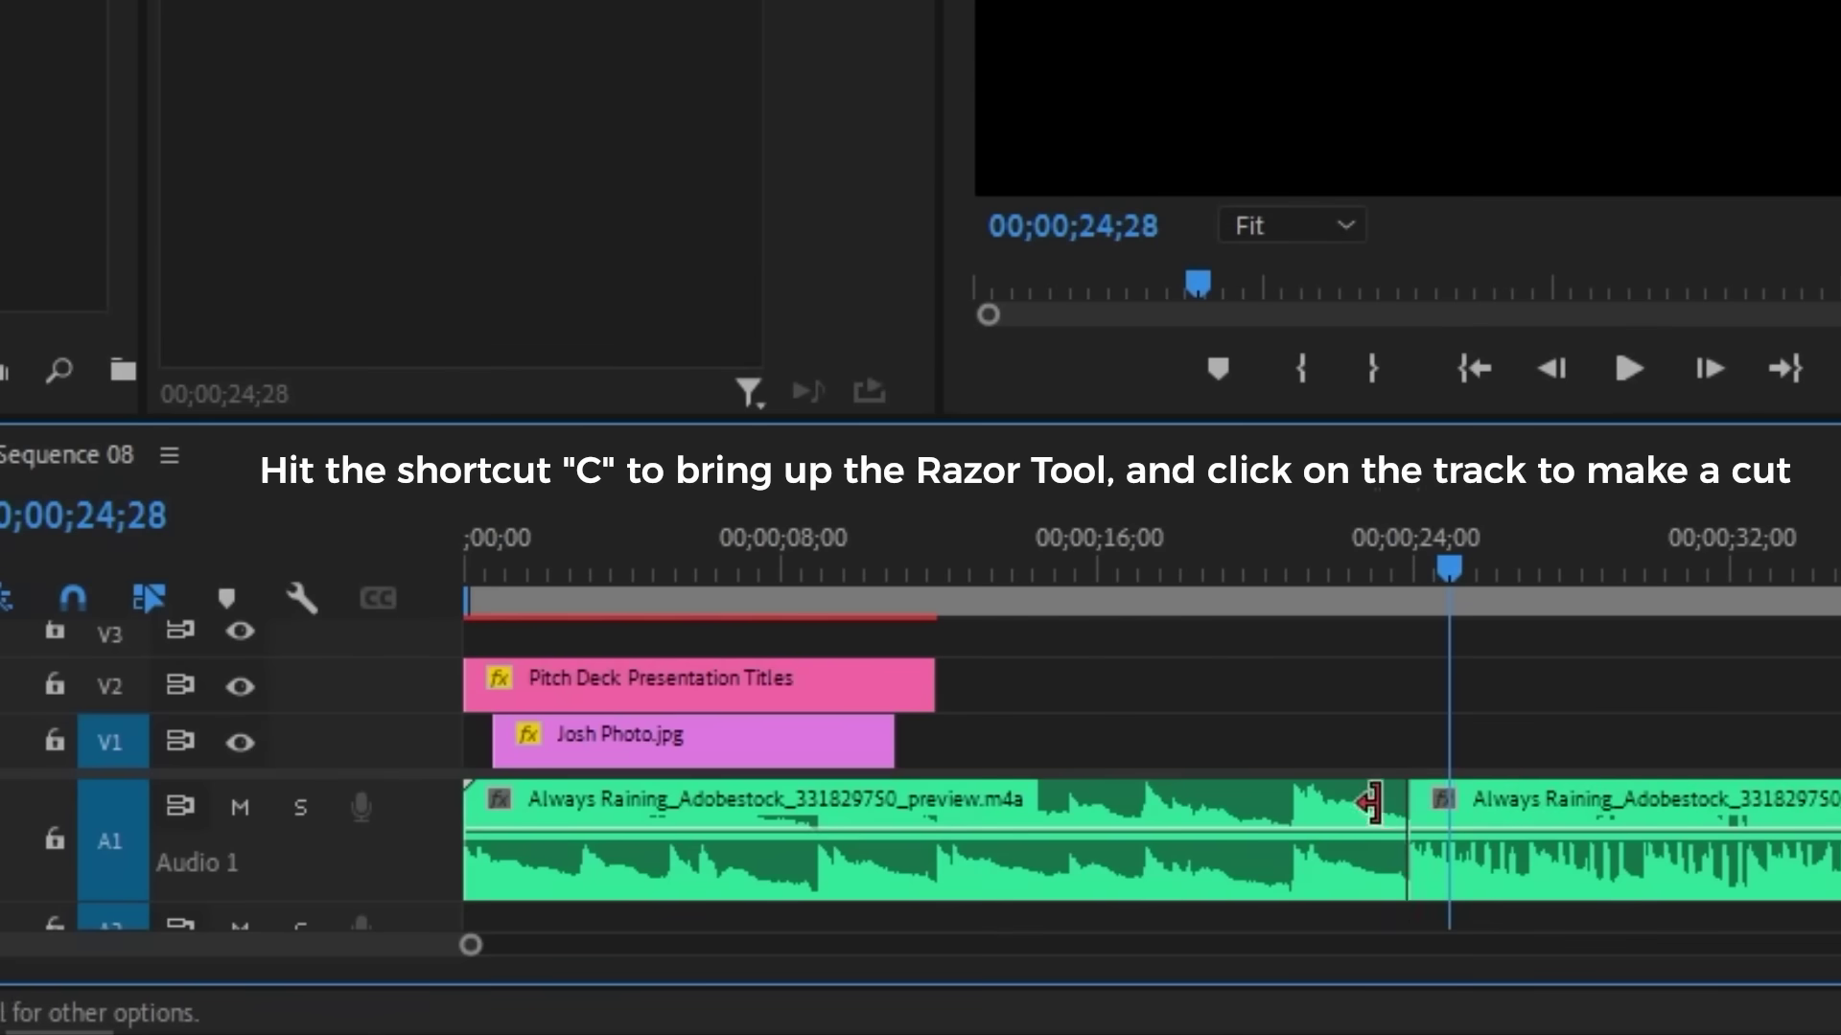
key(v)
click(1371, 815)
key(Delete)
drag(1487, 843, 543, 848)
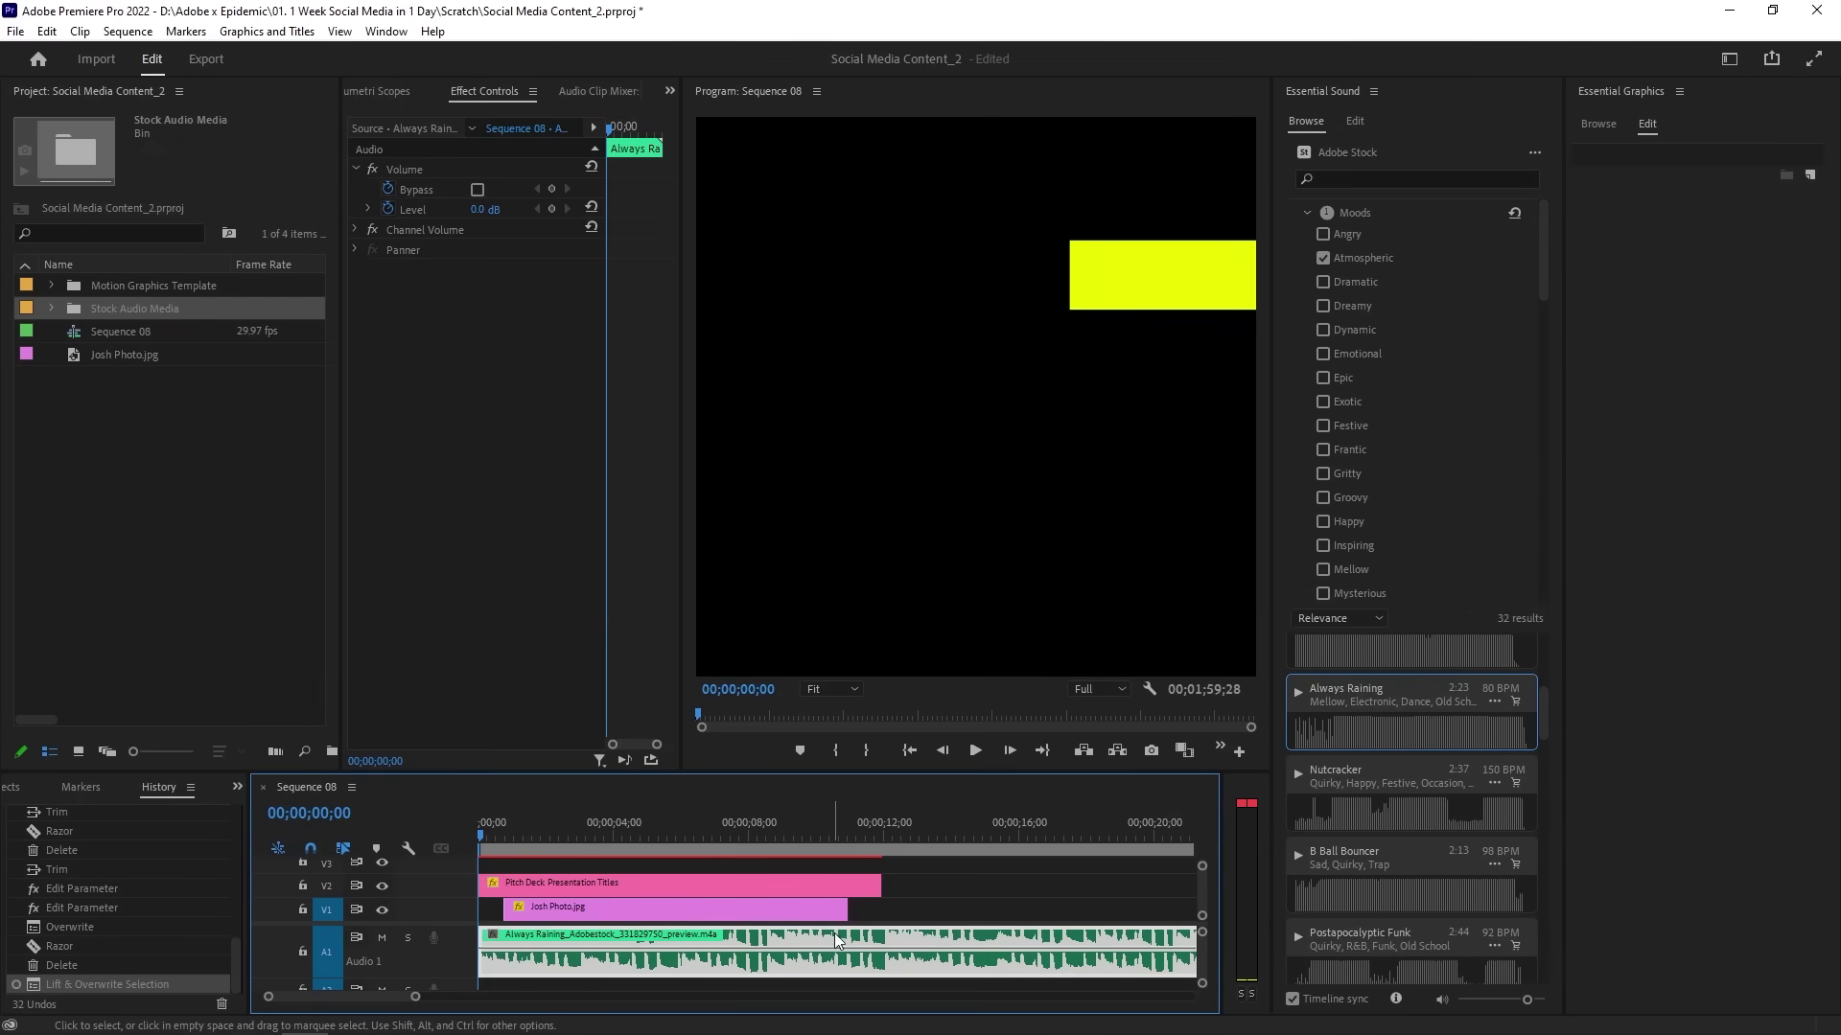
key(space)
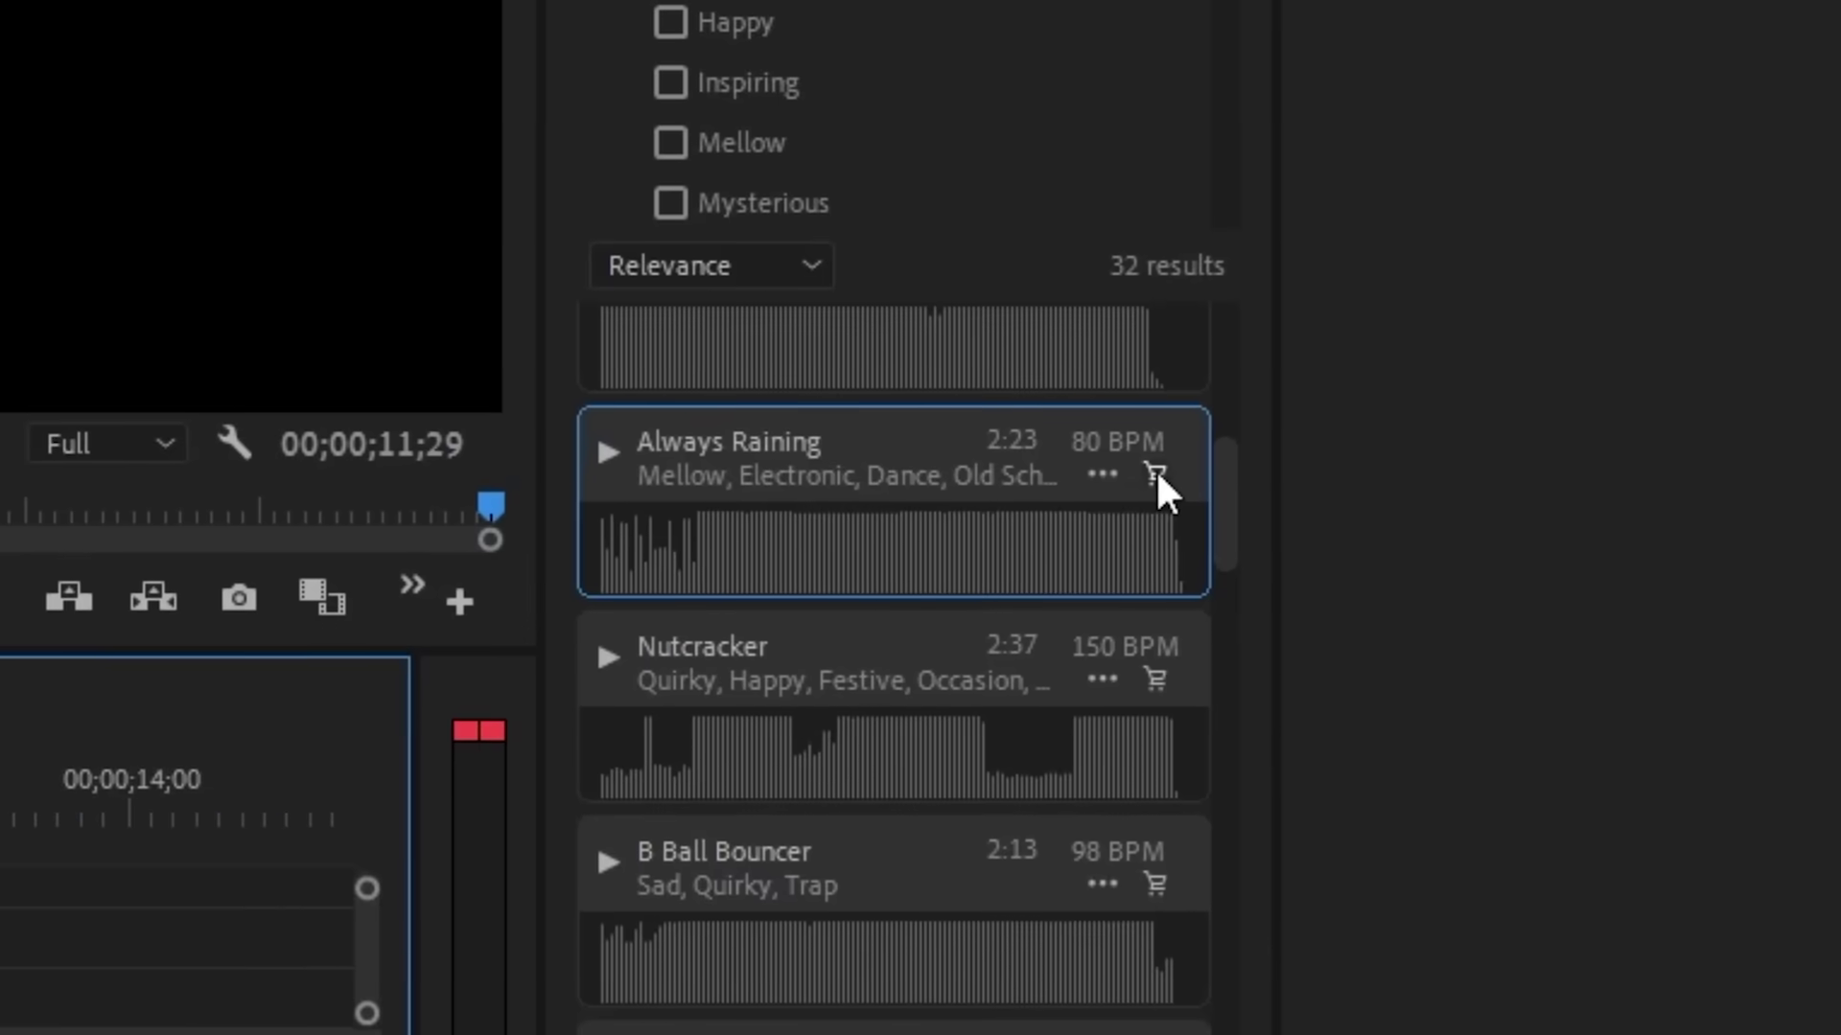
License the Always Raining Adobe Stock track and confirm the licensing dialog.
click(1156, 474)
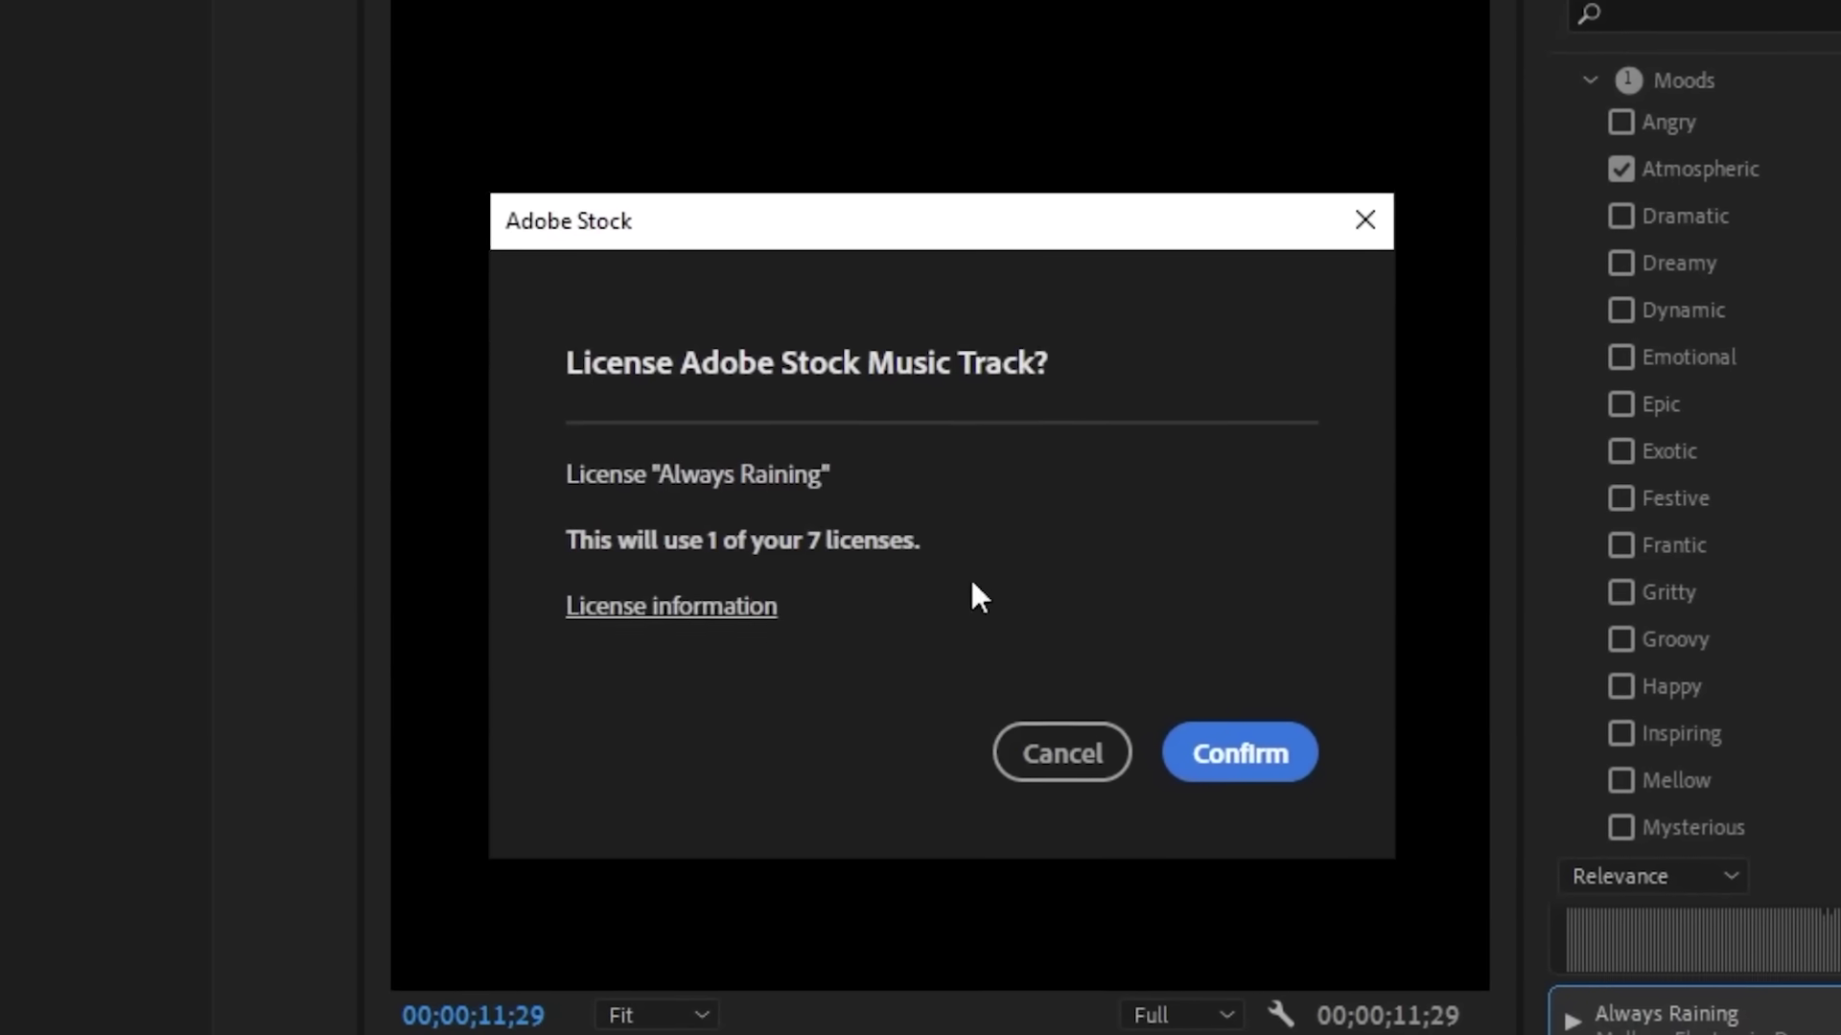
click(1224, 757)
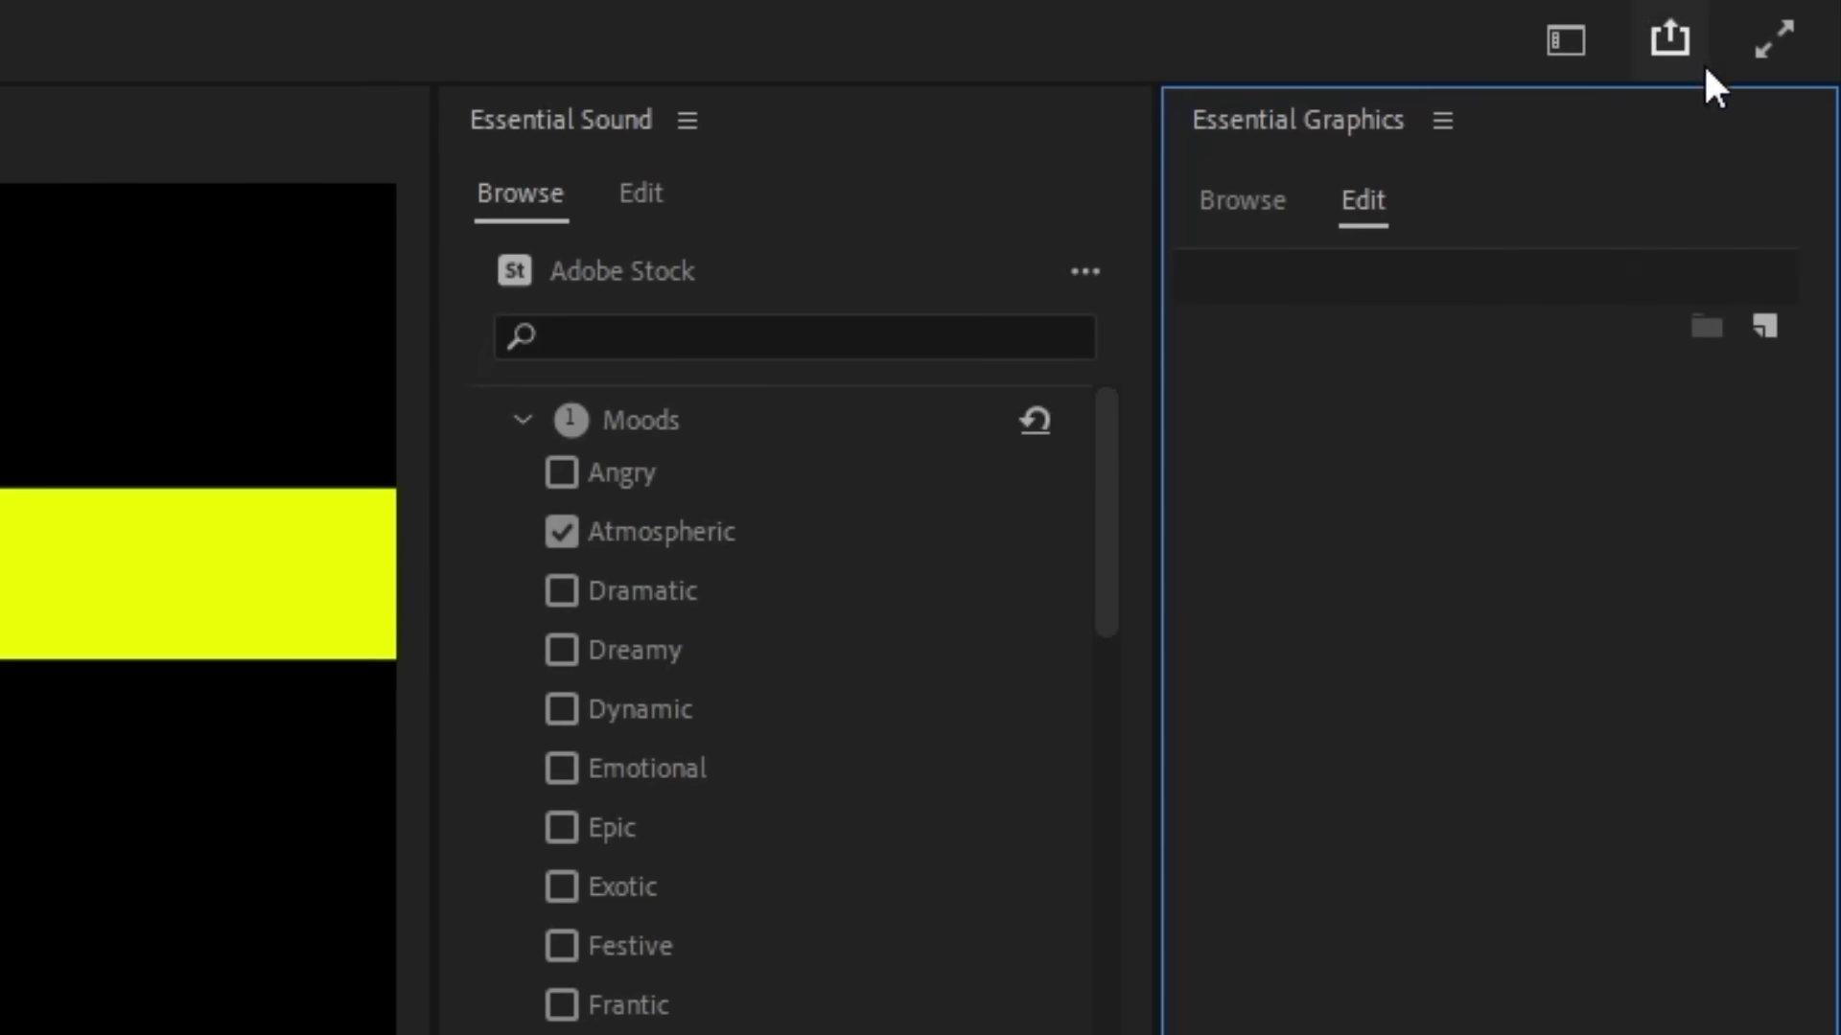
Quick-export Sequence 08 as an MP4 named Post 1.mp4 in the Exports folder.
click(1671, 40)
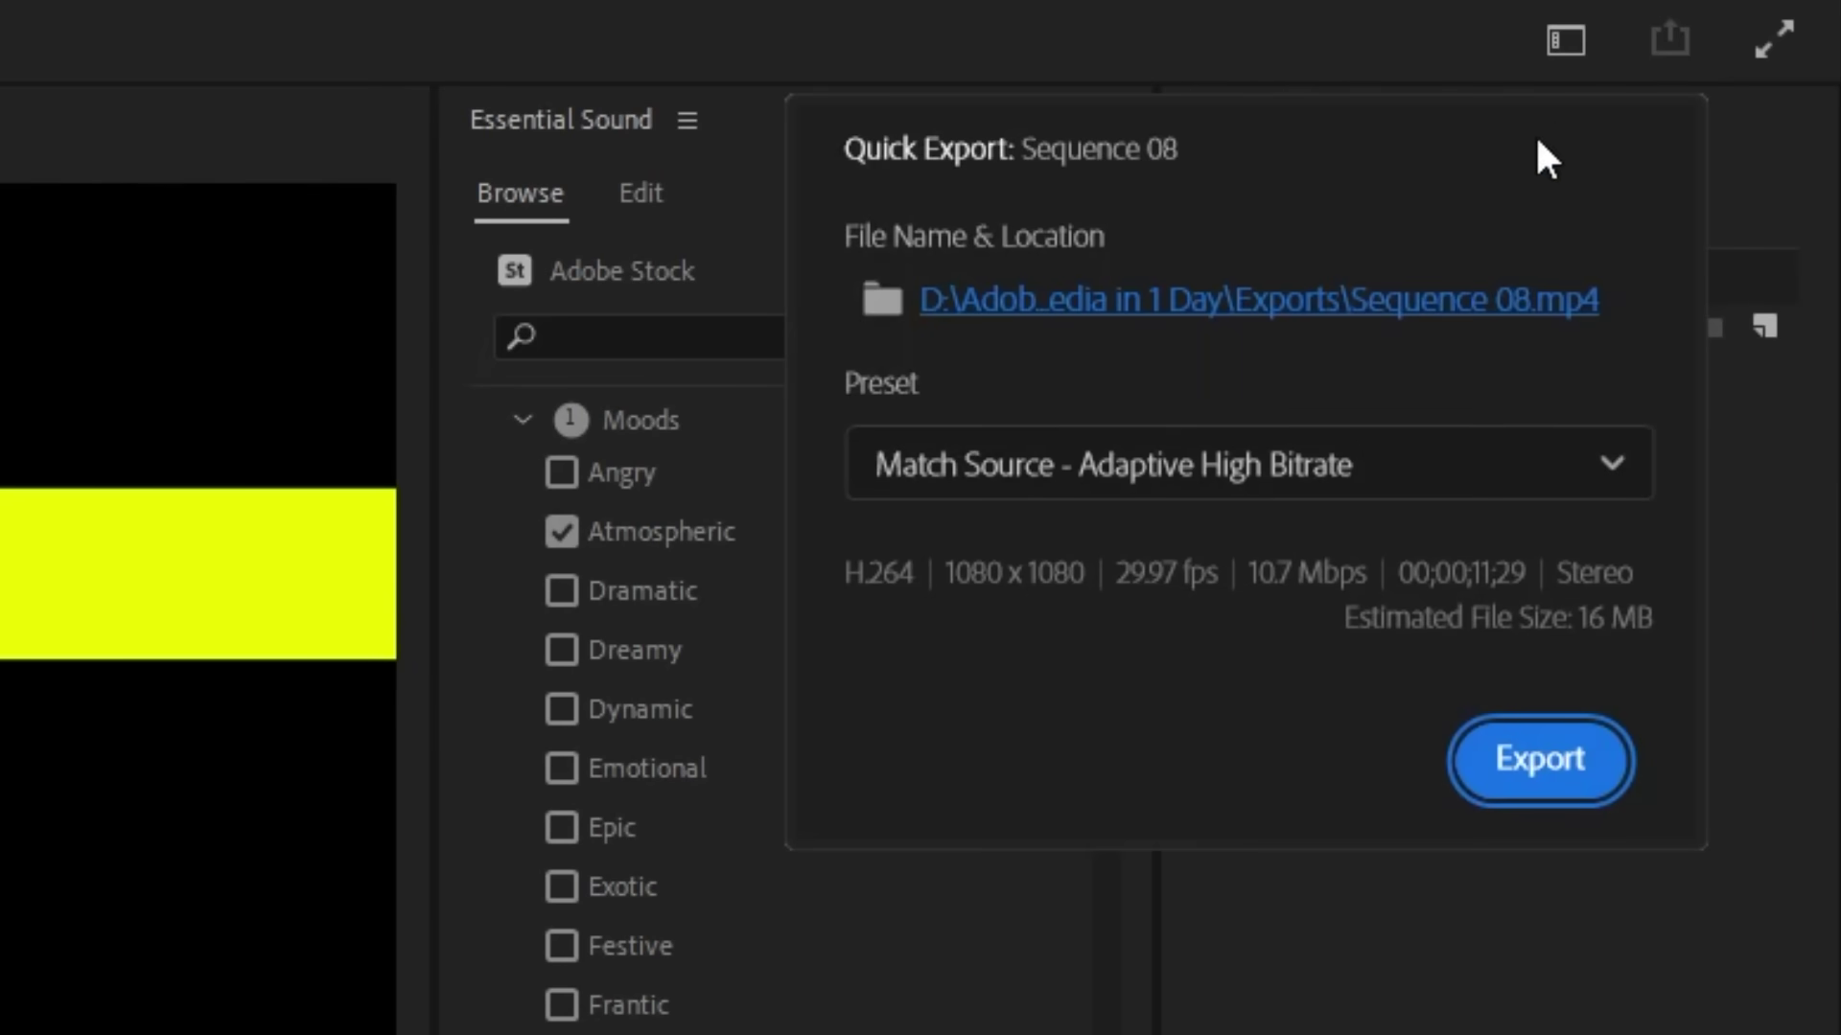
click(1408, 303)
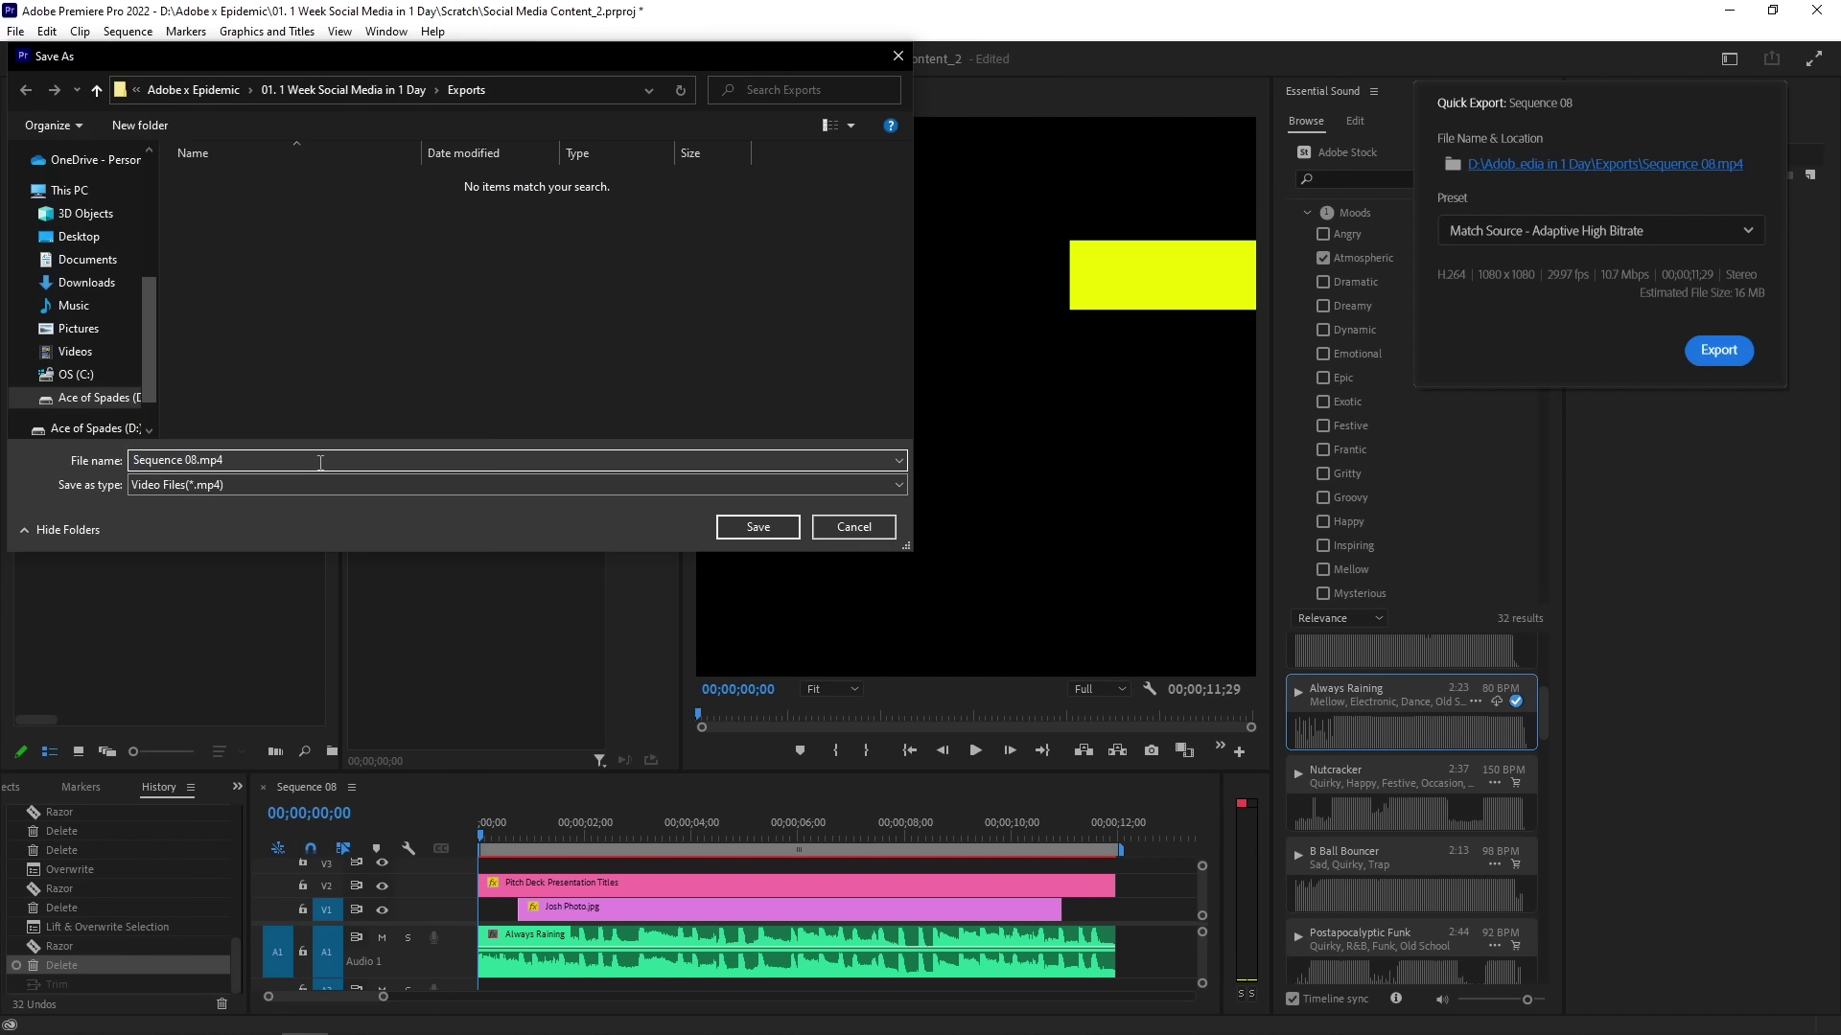
text(Post 1)
click(757, 526)
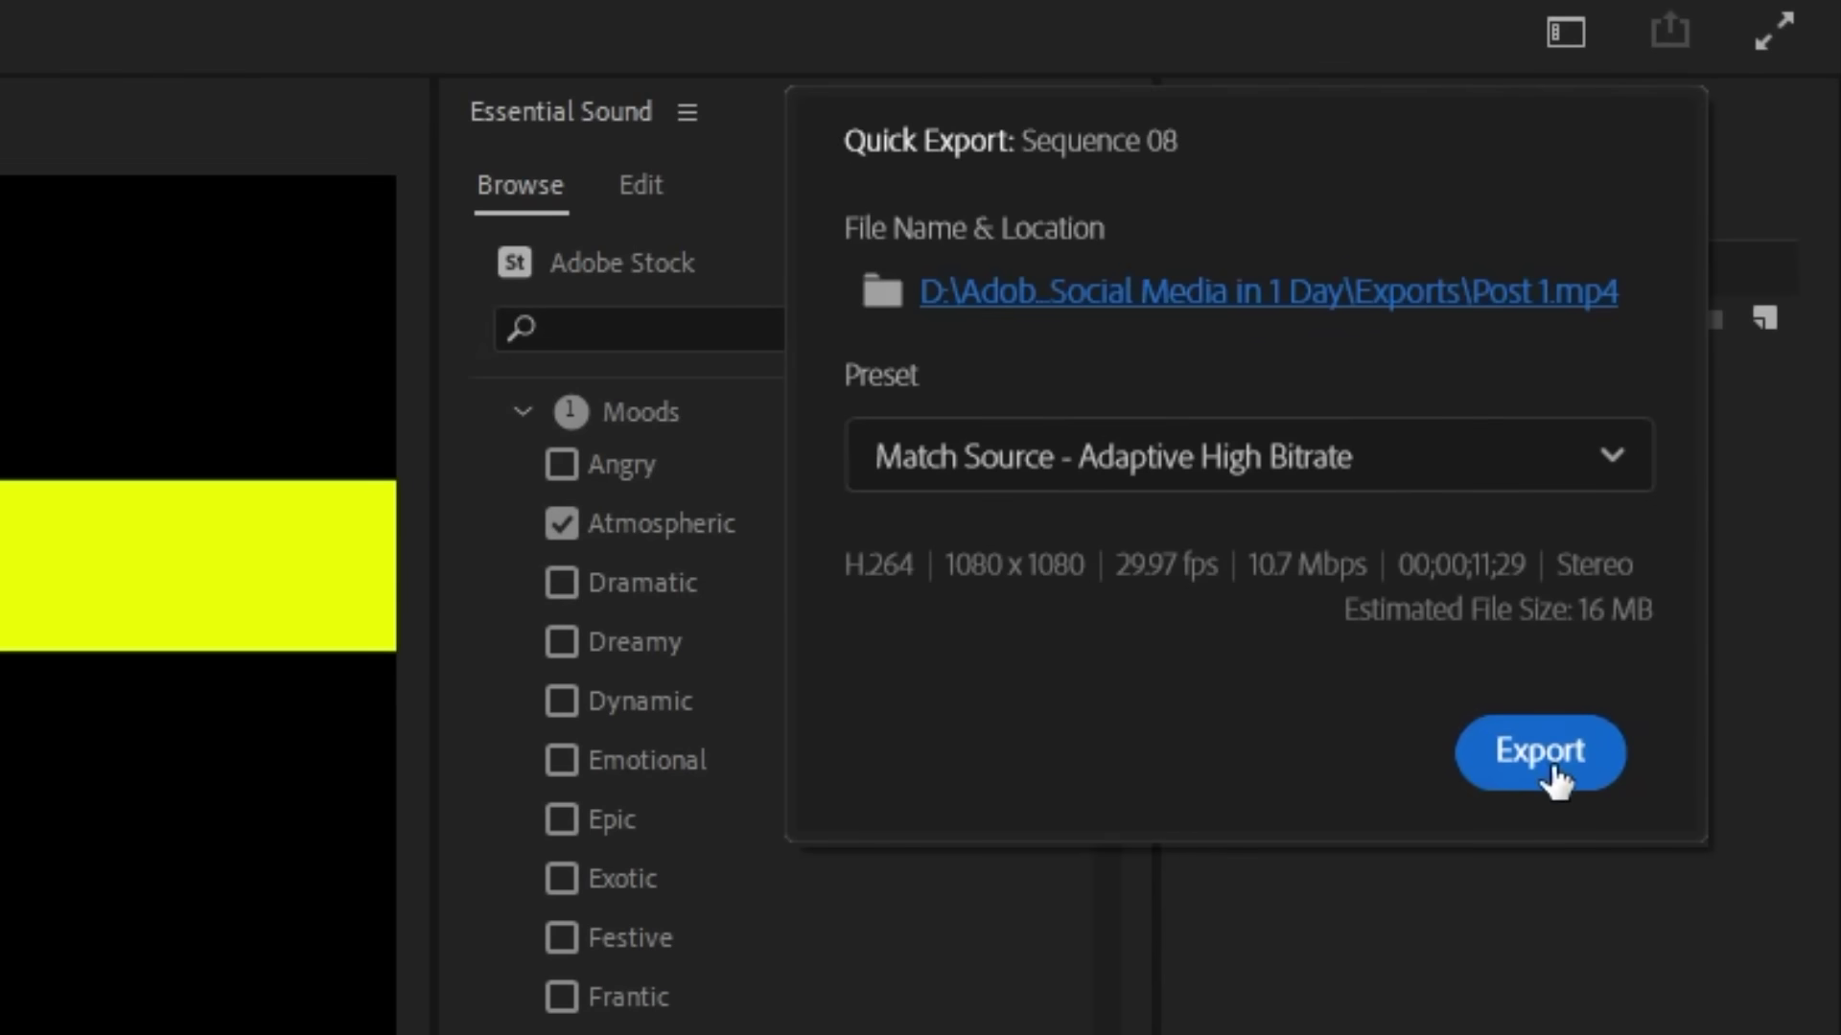
click(1550, 767)
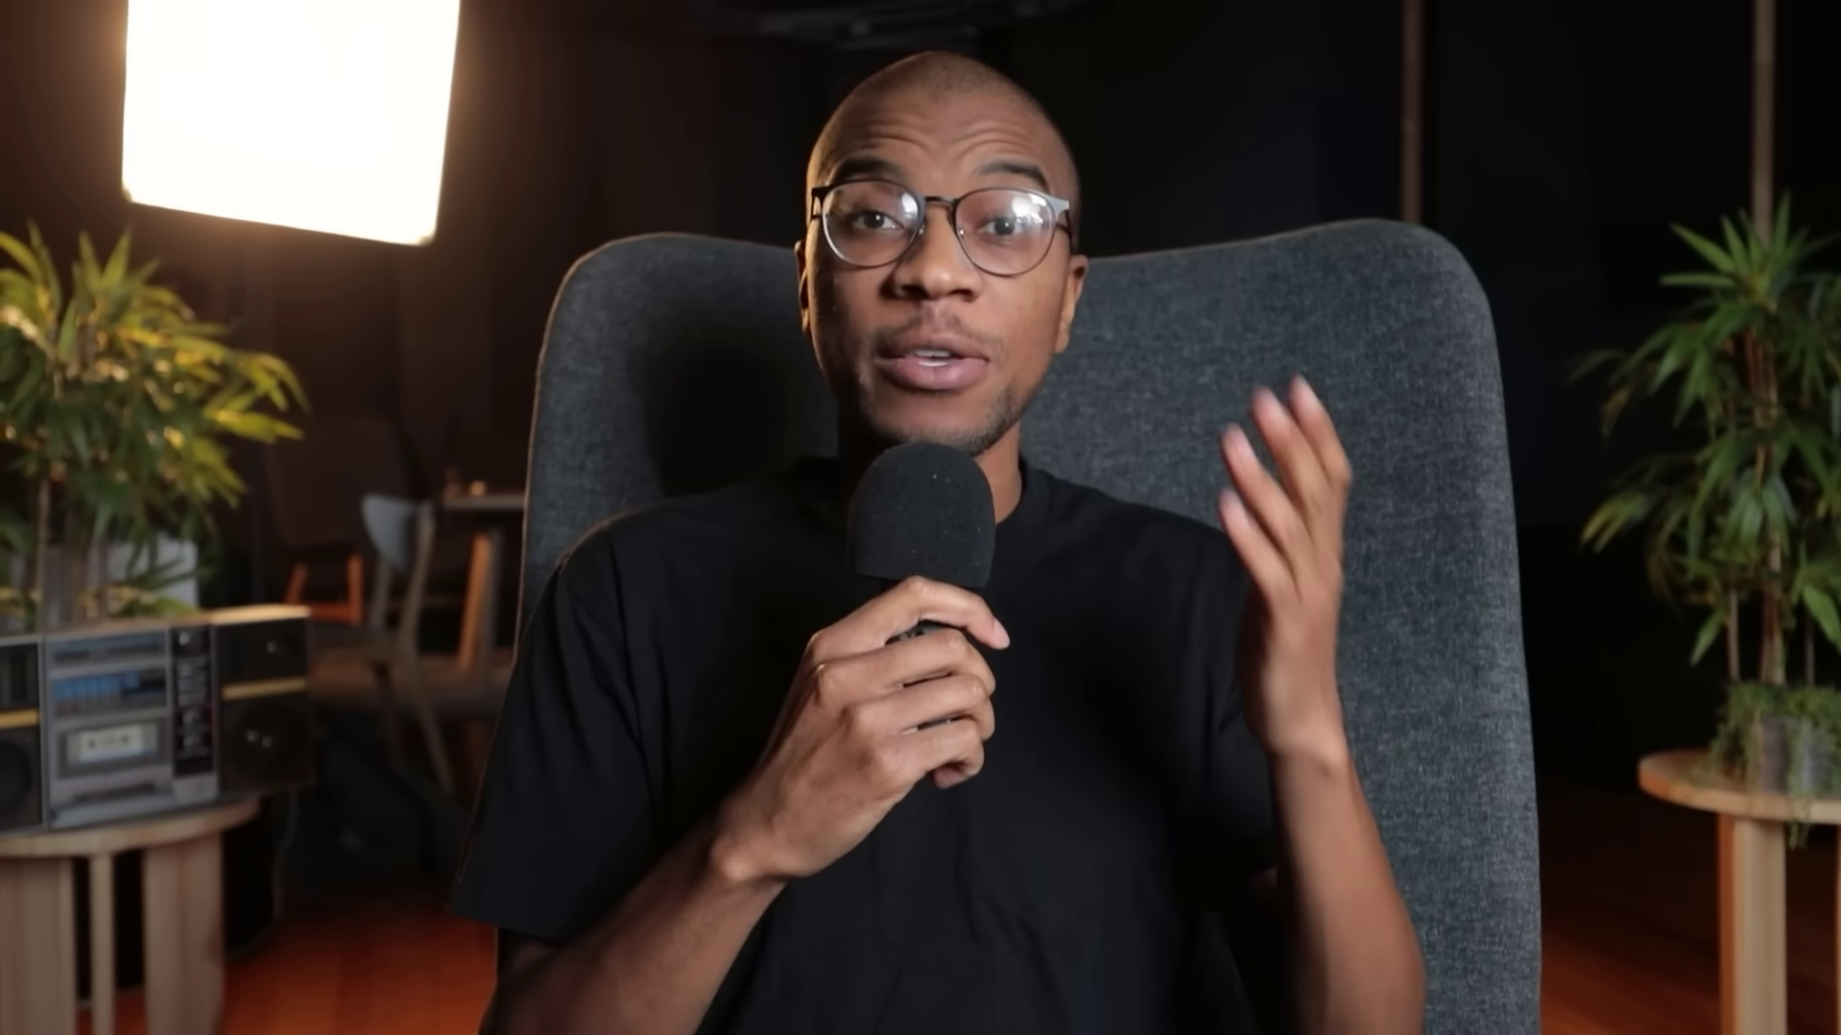